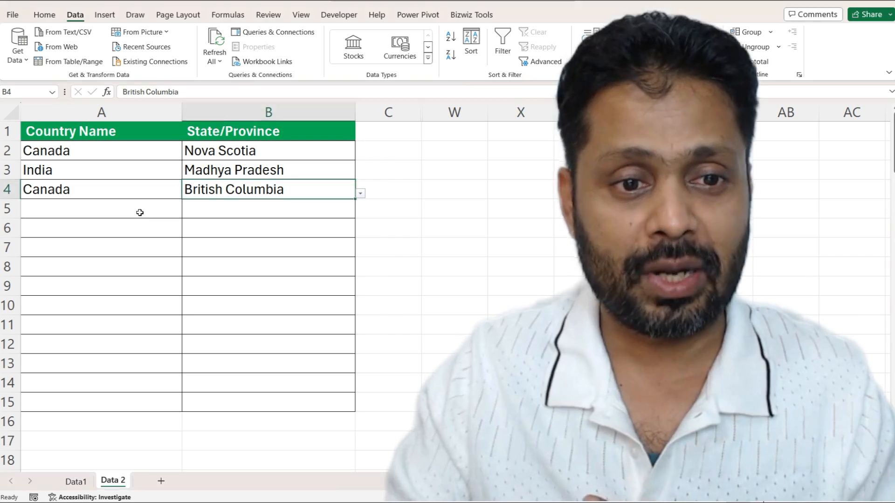
# Step: Fill row 5 from the dropdown lists with China as the country and Henan as the state/province
pyautogui.click(140, 212)
pyautogui.click(187, 213)
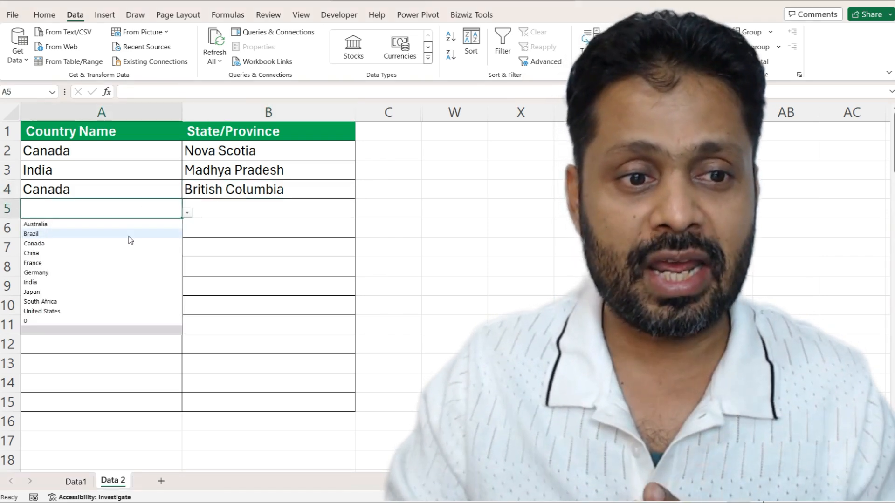
pyautogui.click(117, 252)
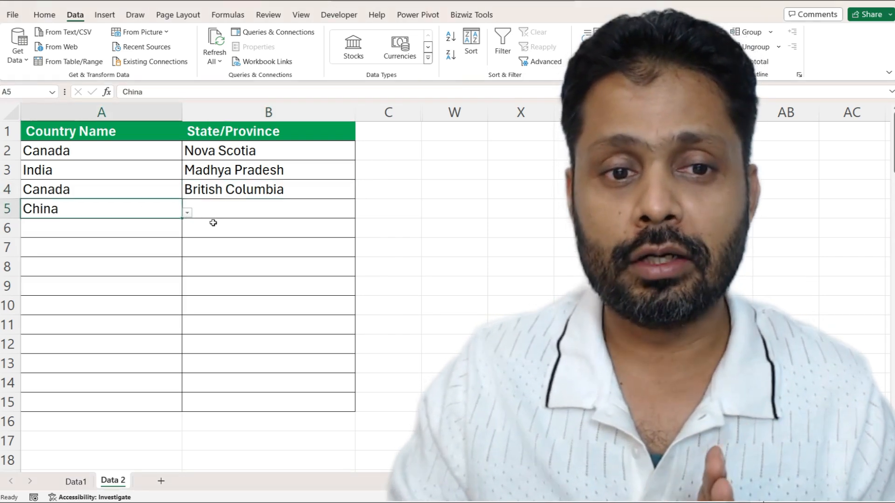
pyautogui.click(234, 212)
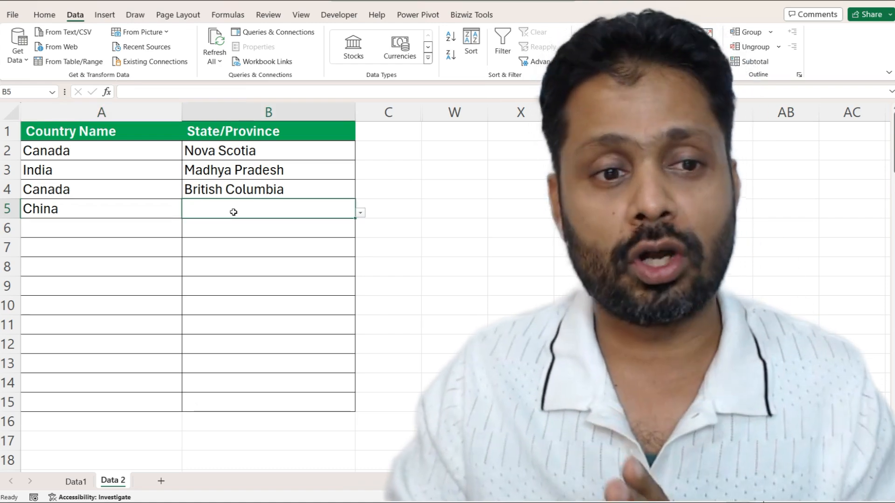
pyautogui.click(156, 206)
pyautogui.click(224, 209)
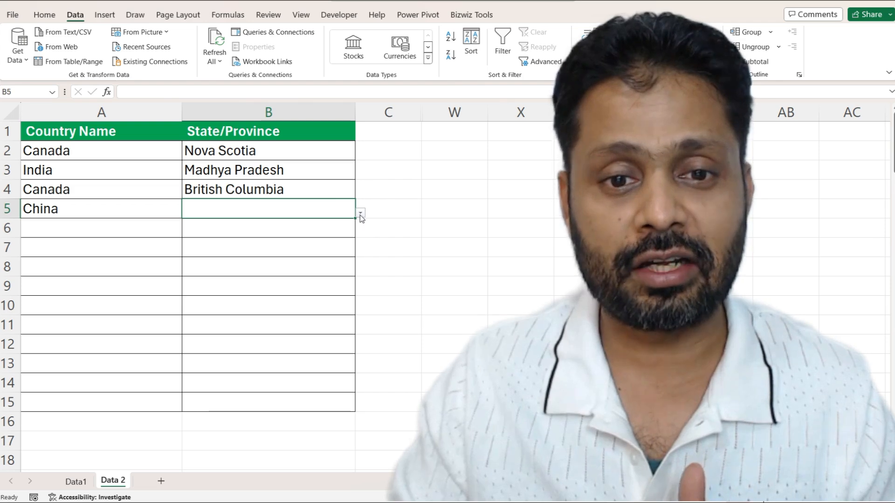
pyautogui.click(362, 215)
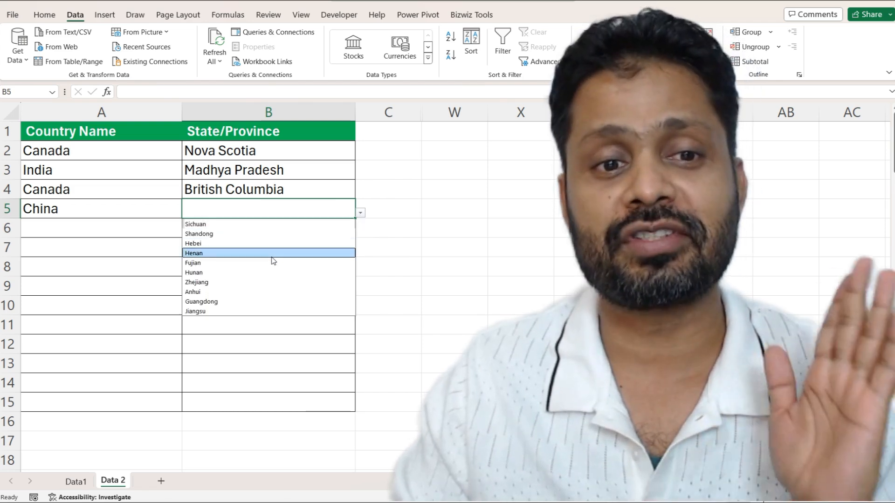
pyautogui.click(272, 255)
# Step: Fill row 6 from the dropdown lists with India as the country and Madhya Pradesh as the state/province
pyautogui.click(166, 230)
pyautogui.click(187, 232)
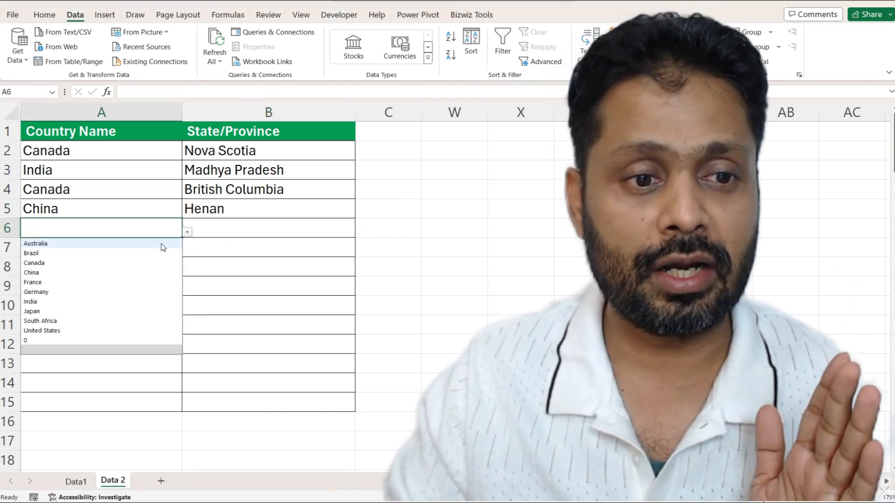
pyautogui.click(108, 302)
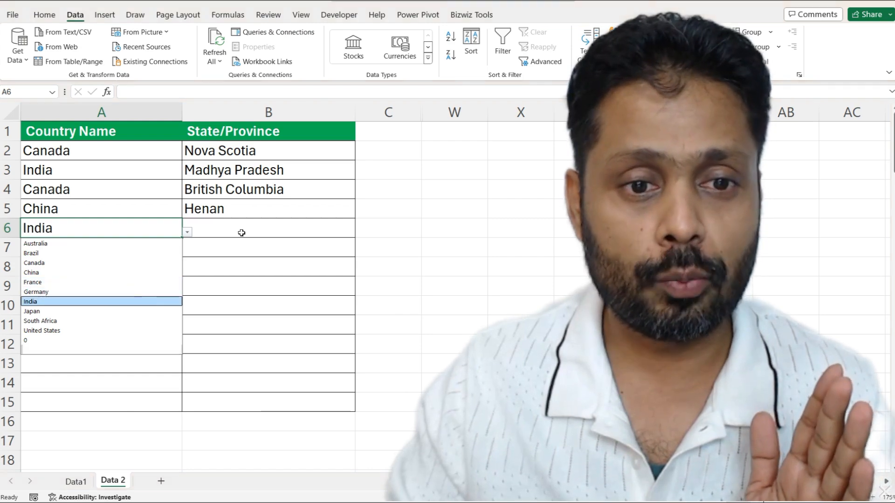
pyautogui.click(241, 233)
pyautogui.click(359, 234)
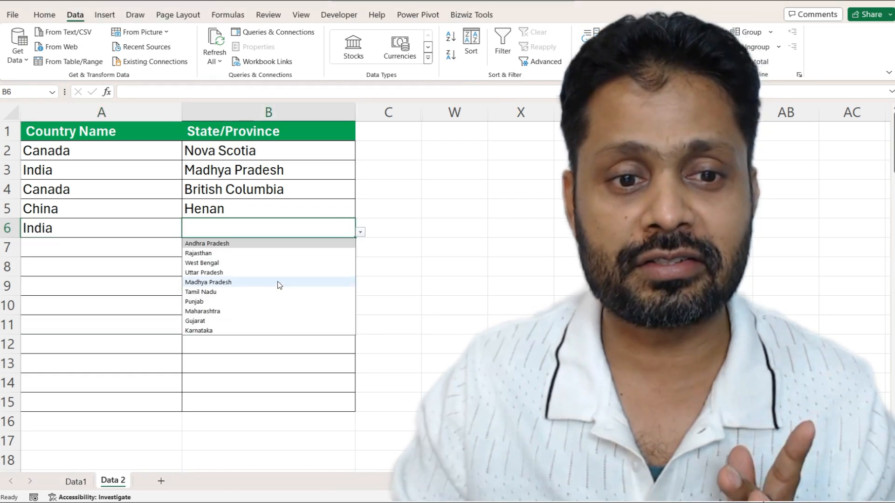
pyautogui.click(277, 284)
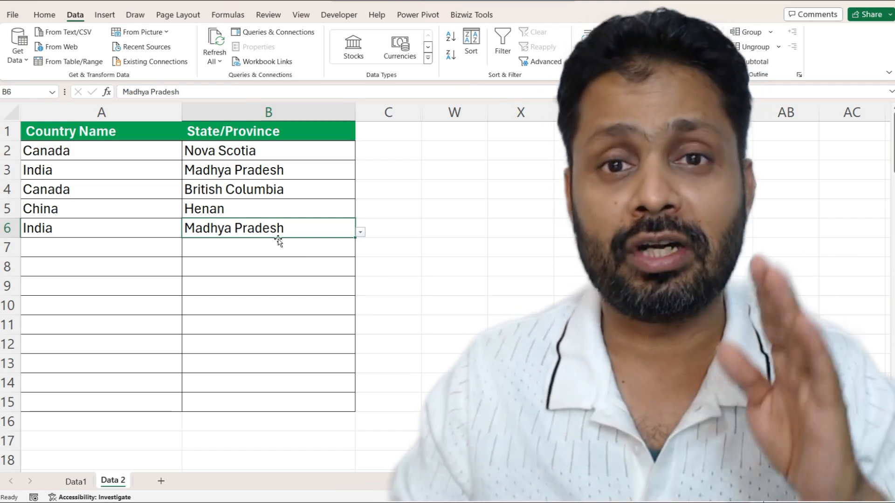
pyautogui.click(91, 226)
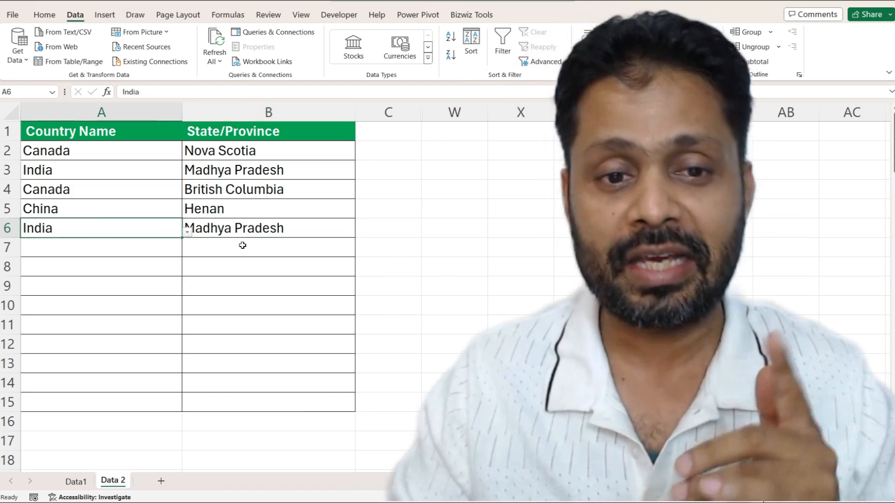
pyautogui.click(330, 231)
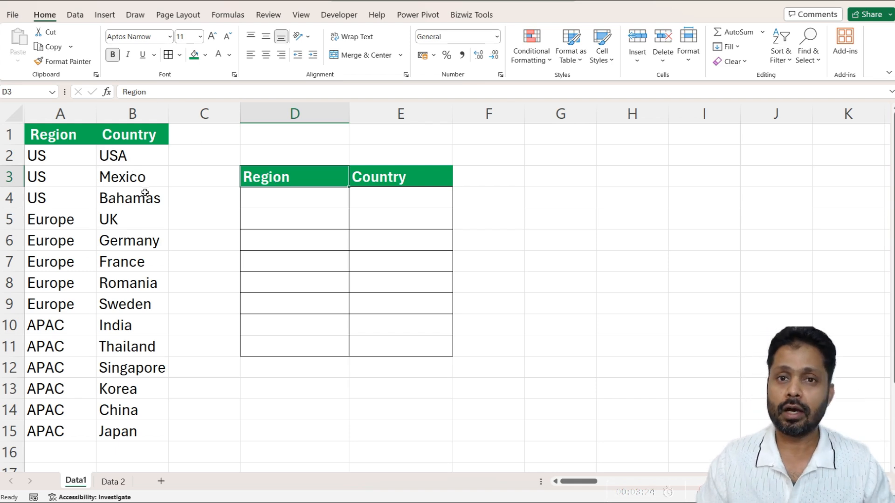
# Step: On the Data1 sheet, examine the region names in column A and the empty Region cells D4:D11 that need a dropdown
pyautogui.click(268, 197)
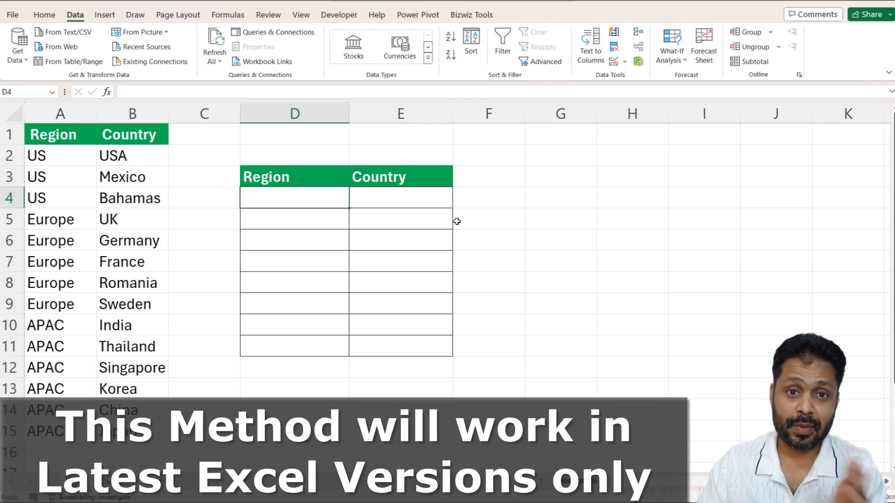
pyautogui.click(336, 180)
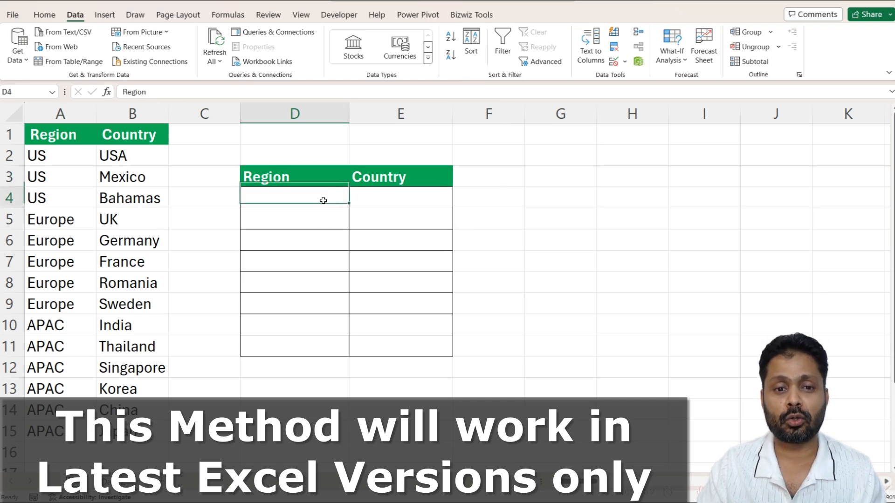
pyautogui.moveTo(324, 200); pyautogui.dragTo(327, 254)
pyautogui.click(50, 162)
pyautogui.click(53, 243)
pyautogui.click(53, 344)
pyautogui.moveTo(292, 200); pyautogui.dragTo(294, 339)
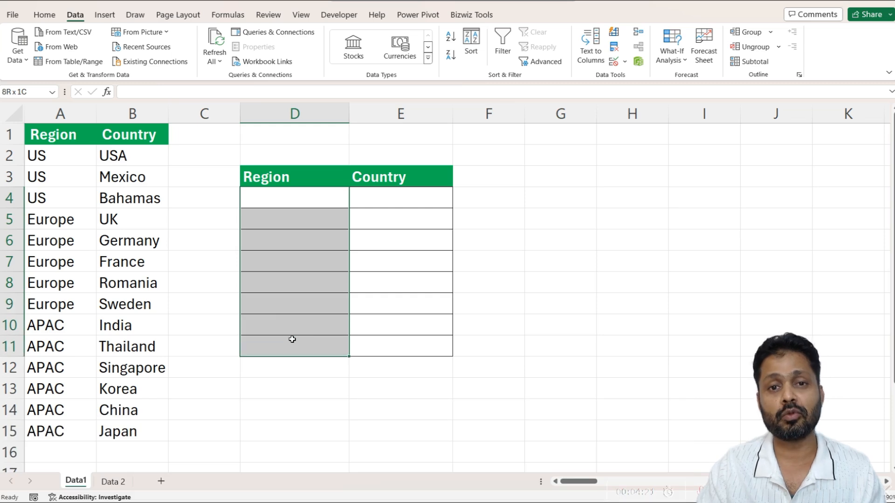
pyautogui.click(340, 200)
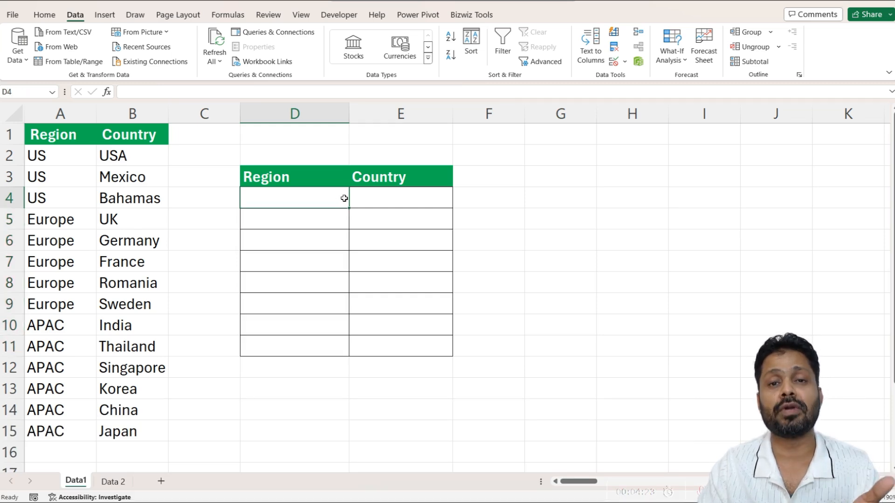
pyautogui.click(64, 180)
pyautogui.click(80, 232)
pyautogui.click(58, 351)
pyautogui.click(315, 205)
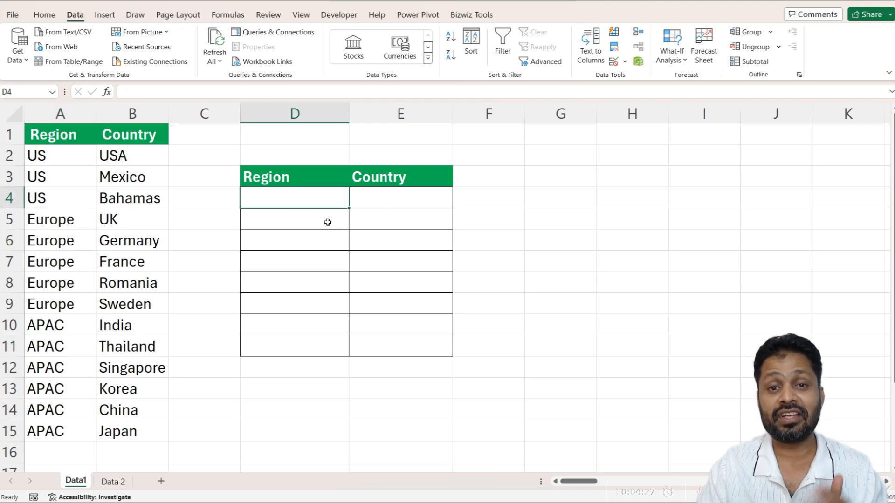
# Step: Compare the countries belonging to each region in the source list with the empty Country cells in column E
pyautogui.click(375, 201)
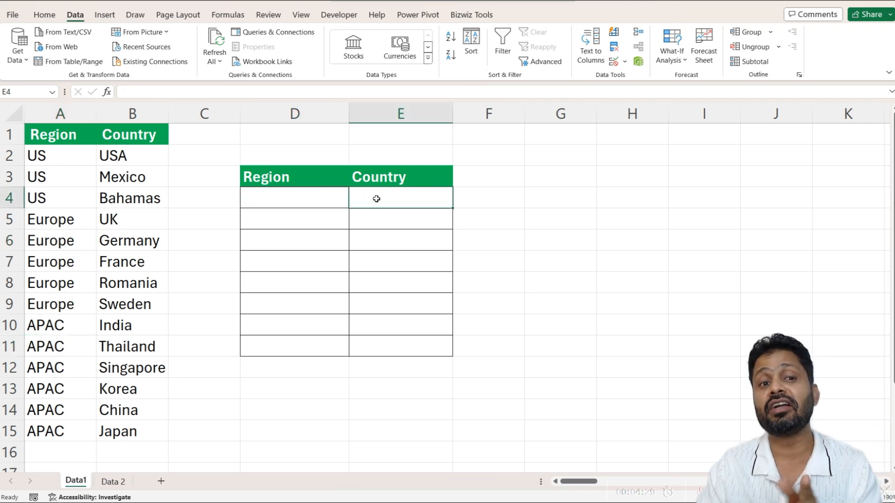
pyautogui.click(64, 156)
pyautogui.click(128, 184)
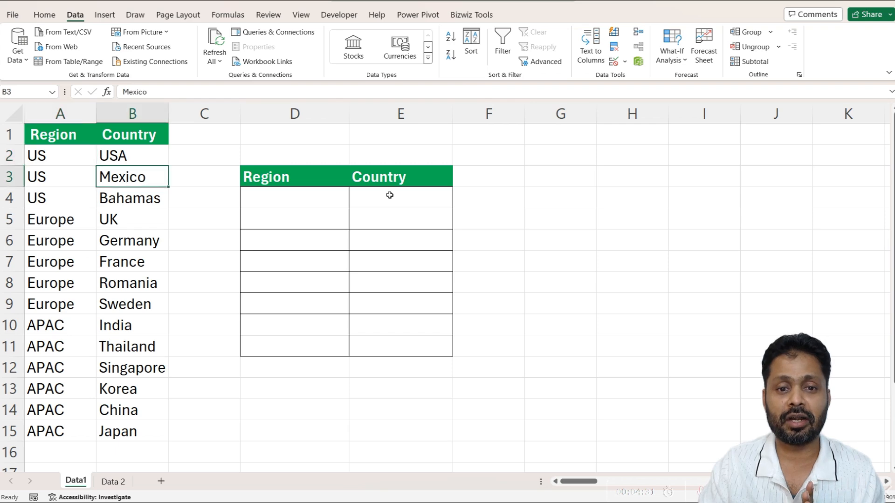
pyautogui.click(391, 181)
pyautogui.click(393, 200)
pyautogui.click(55, 222)
pyautogui.click(382, 224)
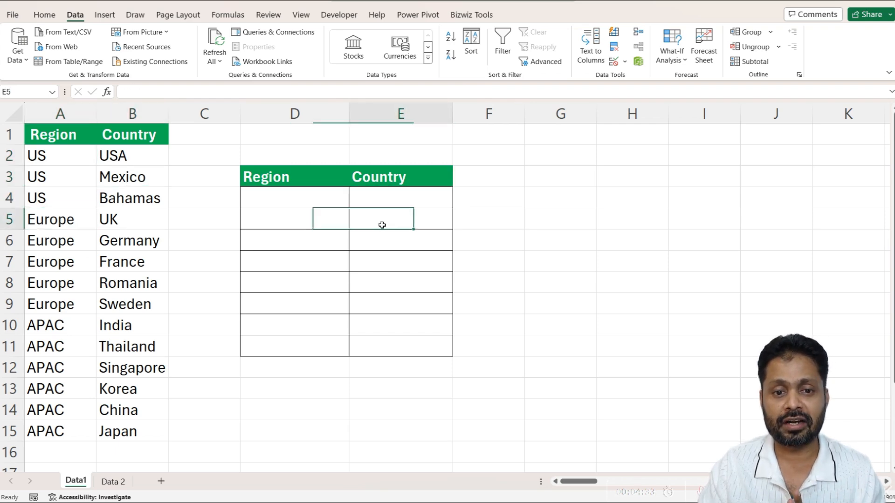
pyautogui.click(51, 345)
pyautogui.click(391, 298)
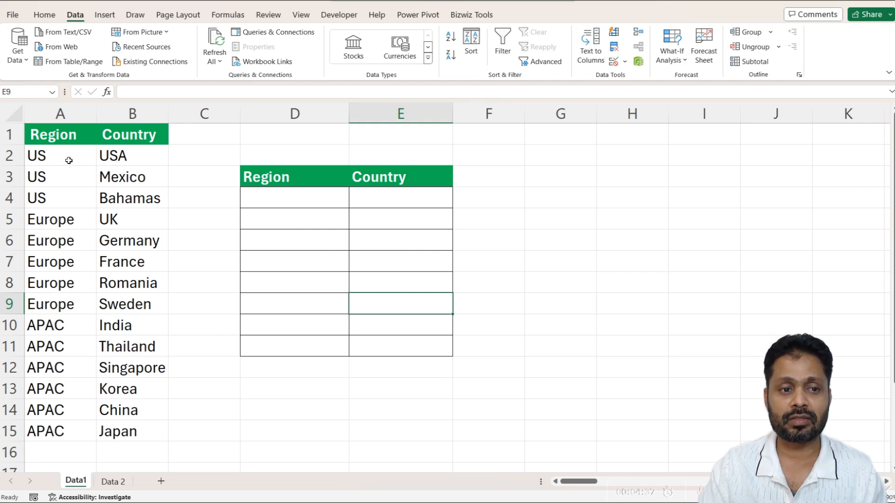
# Step: Copy one entry each of US, Europe and APAC from the Region column into cells G1:G3
pyautogui.click(66, 176)
pyautogui.click(61, 225)
pyautogui.click(48, 331)
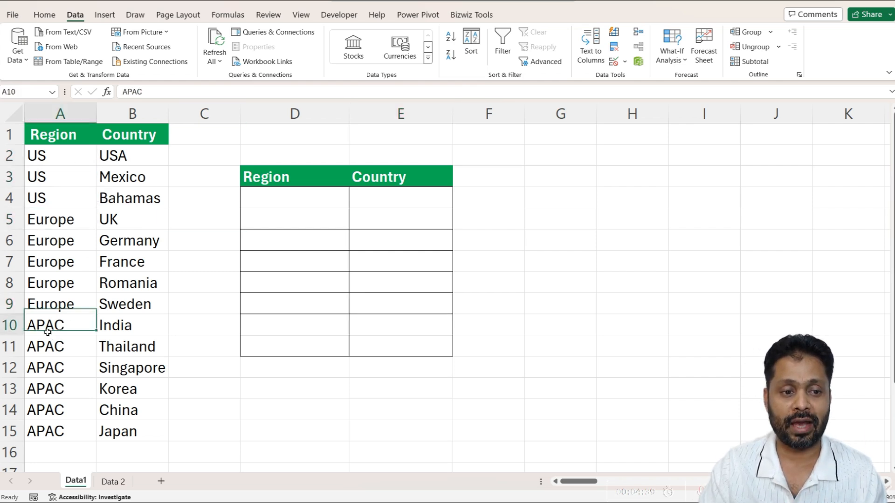
pyautogui.click(79, 217)
pyautogui.click(77, 205)
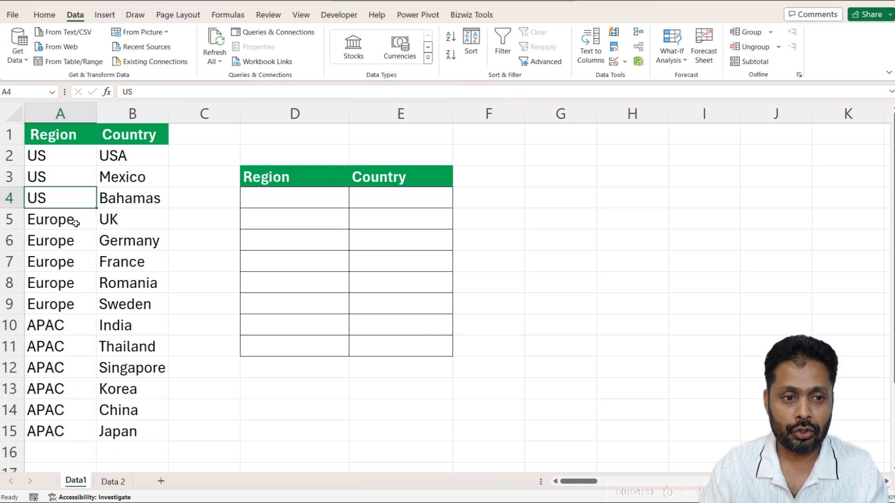
pyautogui.keyDown('ctrl'); pyautogui.click(76, 224); pyautogui.keyUp('ctrl')
pyautogui.keyDown('ctrl'); pyautogui.click(55, 320); pyautogui.keyUp('ctrl')
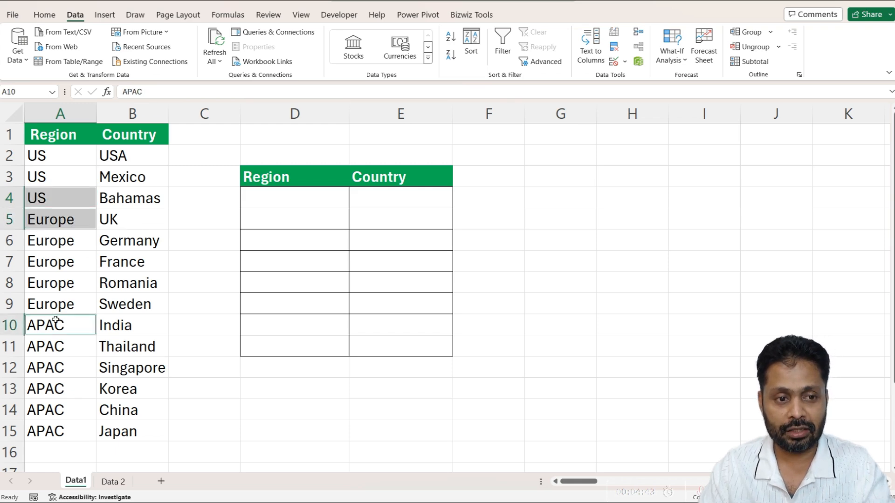
pyautogui.hotkey('ctrl', 'c')
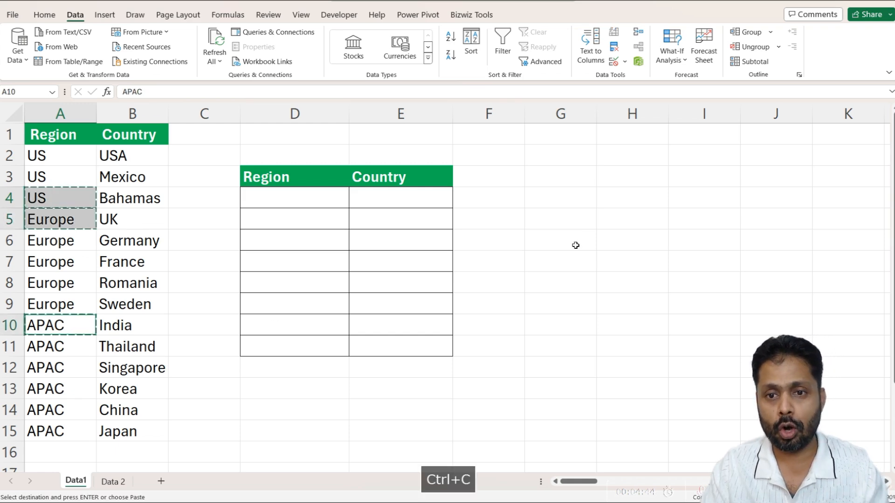
pyautogui.click(580, 136)
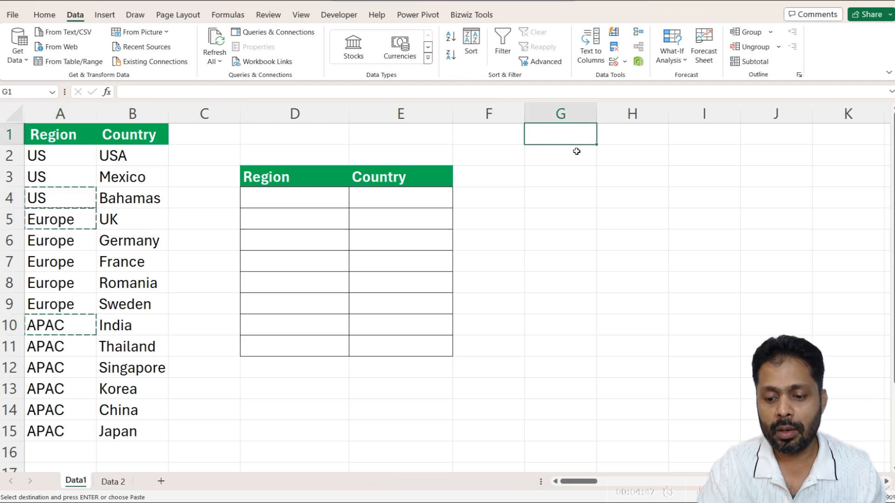
pyautogui.press('Return')
pyautogui.press('Down')
pyautogui.press('Up')
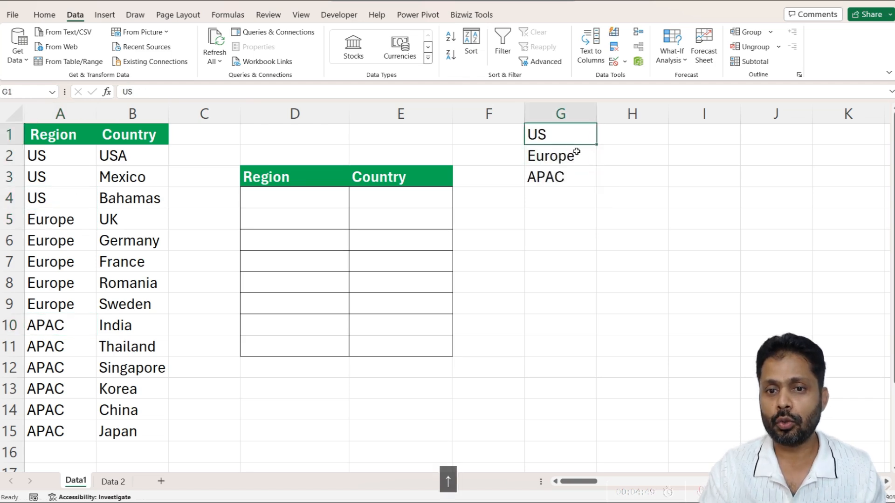
pyautogui.press('Down')
pyautogui.press('Down')
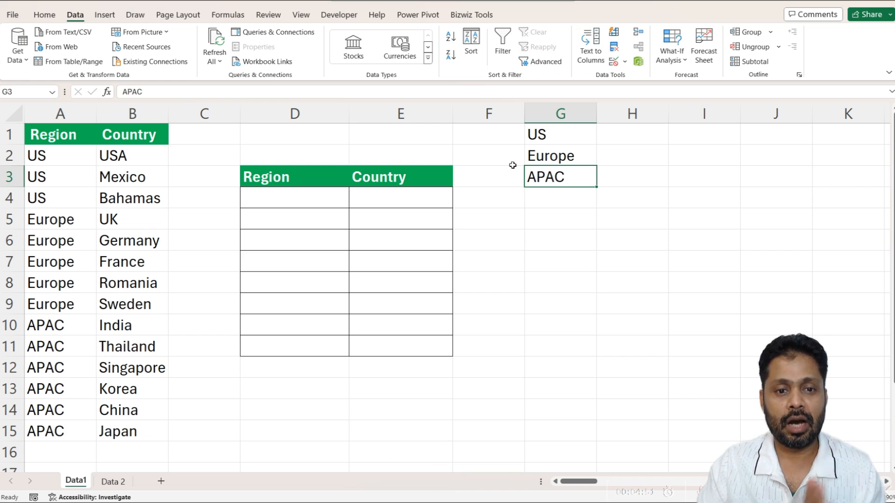
# Step: Open Data Validation for the Region cells D4:D11 and allow List values
pyautogui.click(286, 198)
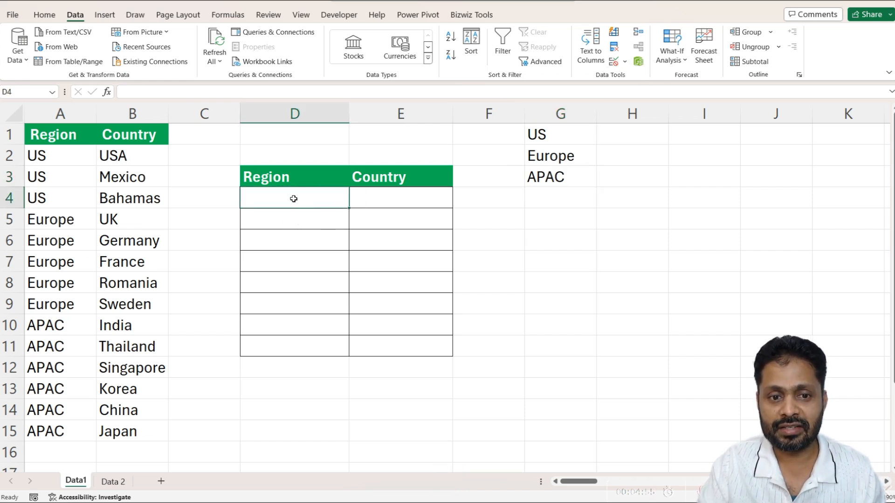
pyautogui.moveTo(294, 199); pyautogui.dragTo(302, 343)
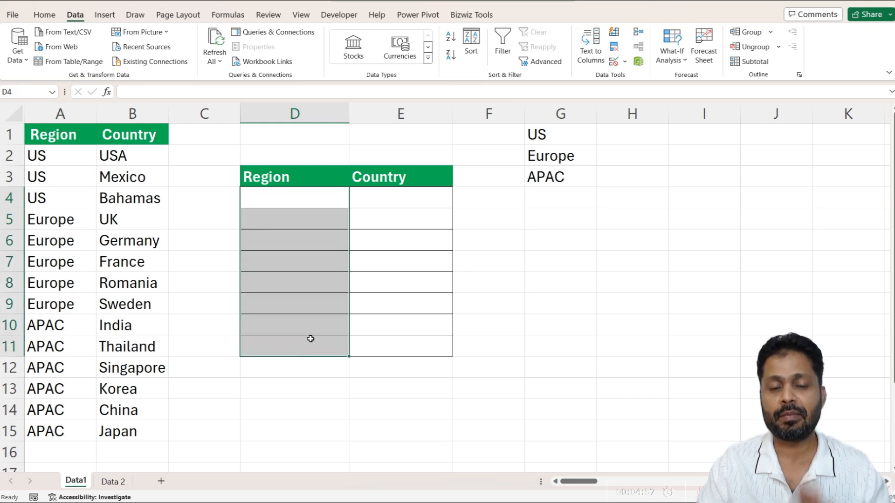
pyautogui.click(613, 62)
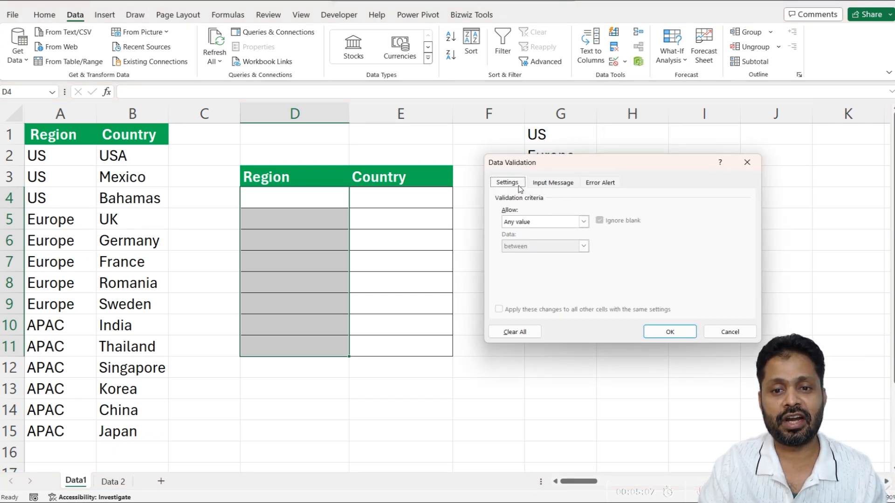
pyautogui.click(584, 221)
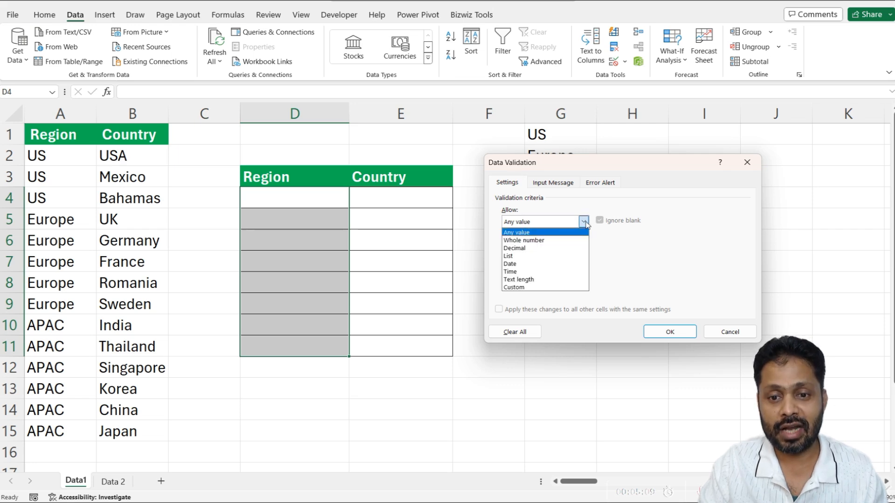
pyautogui.click(559, 256)
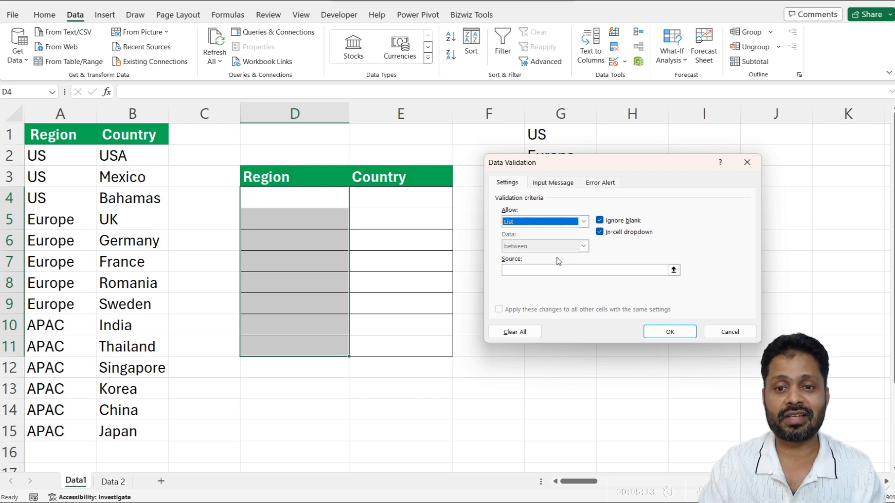
# Step: Use the whole of column G as the list source for the Region cells and apply the validation
pyautogui.click(555, 272)
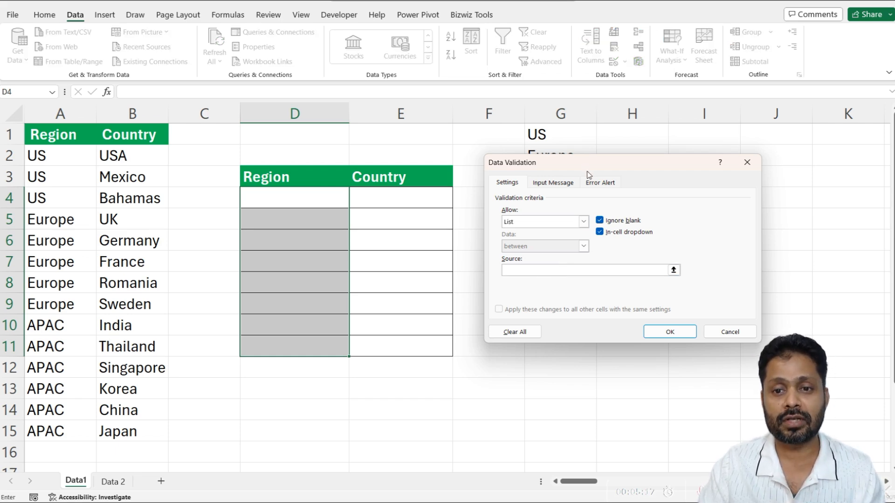
pyautogui.moveTo(611, 165); pyautogui.dragTo(312, 202)
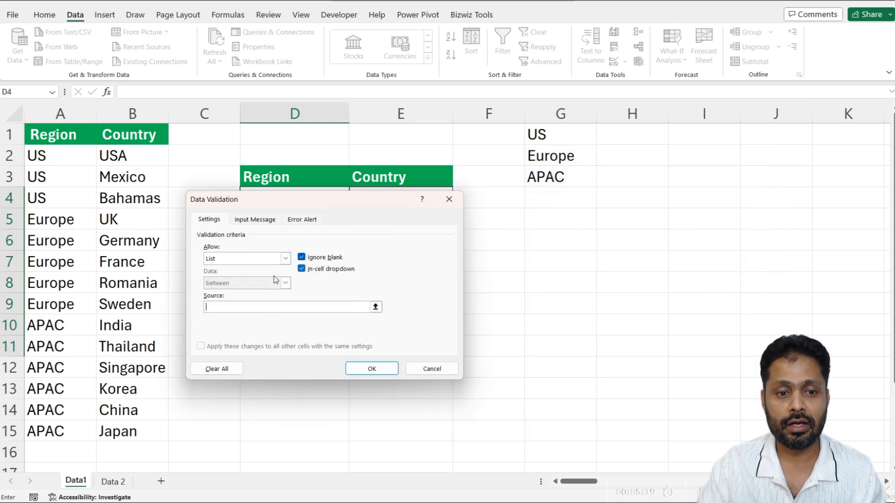
pyautogui.click(563, 131)
pyautogui.moveTo(563, 131); pyautogui.dragTo(564, 296)
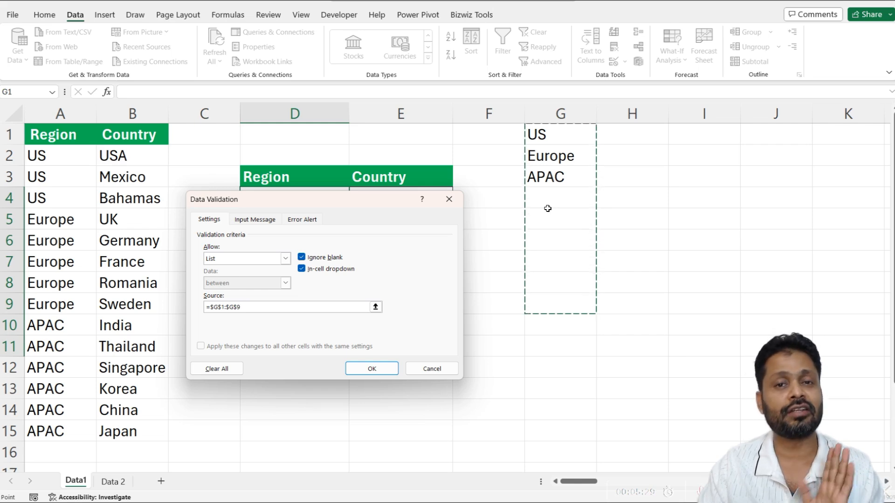
pyautogui.click(554, 117)
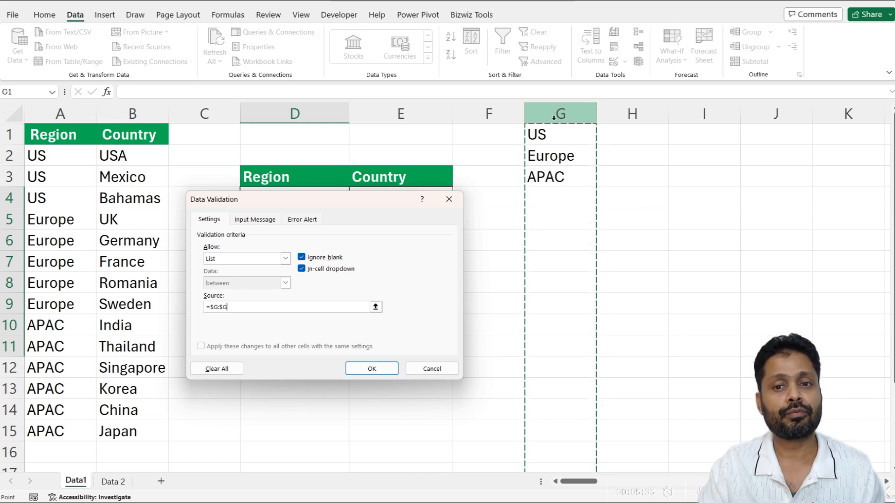
pyautogui.click(373, 369)
# Step: Choose US in D4 and Europe in D5 from the Region dropdown lists
pyautogui.click(333, 198)
pyautogui.click(354, 202)
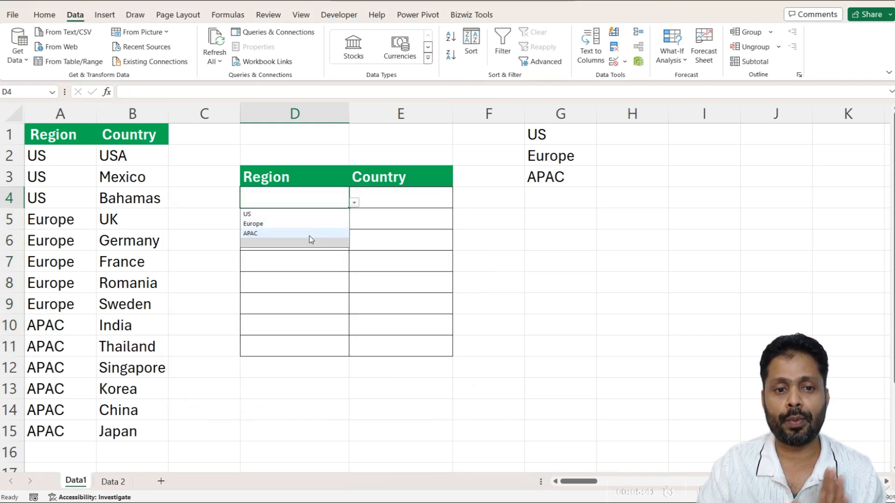
pyautogui.click(547, 200)
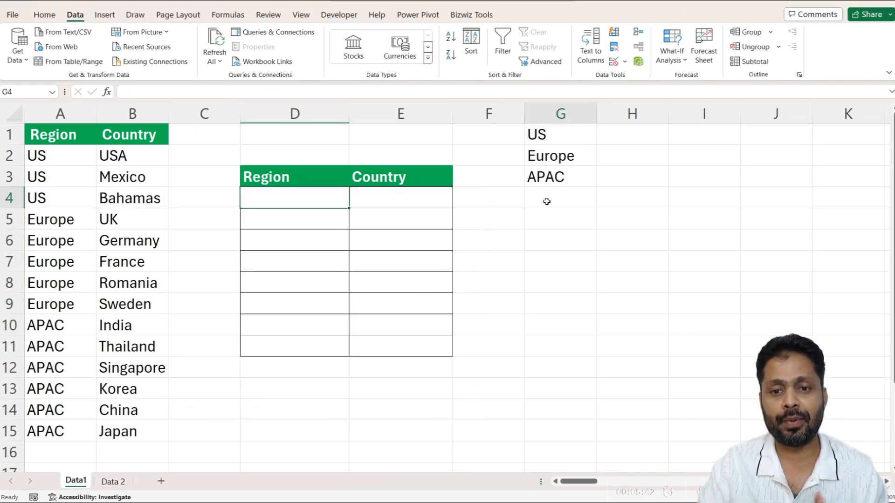
pyautogui.click(334, 196)
pyautogui.click(354, 203)
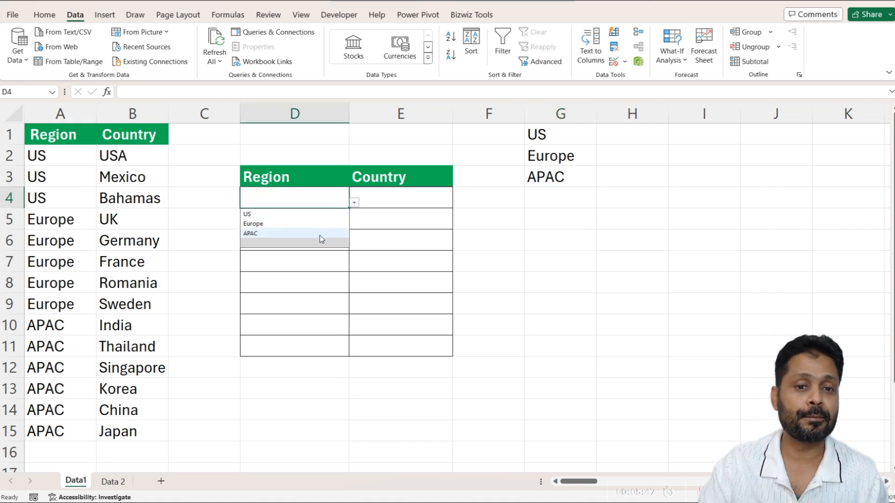
pyautogui.click(309, 216)
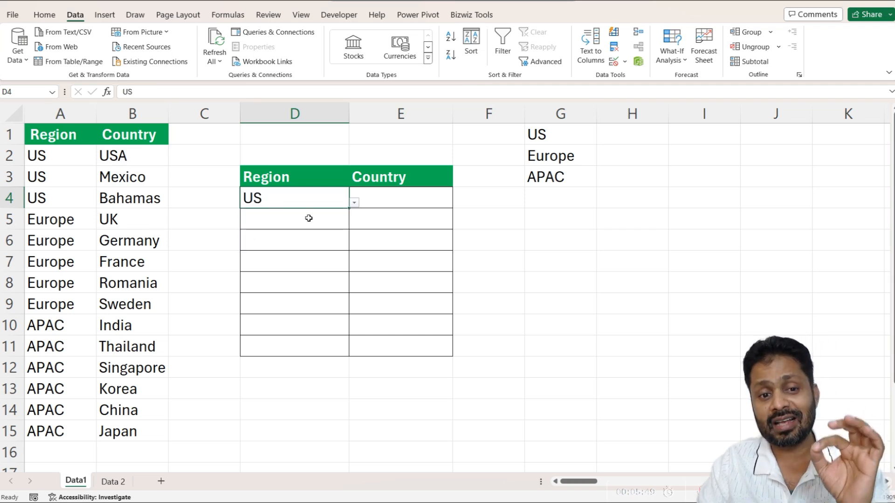
pyautogui.click(309, 219)
pyautogui.click(354, 223)
pyautogui.click(320, 250)
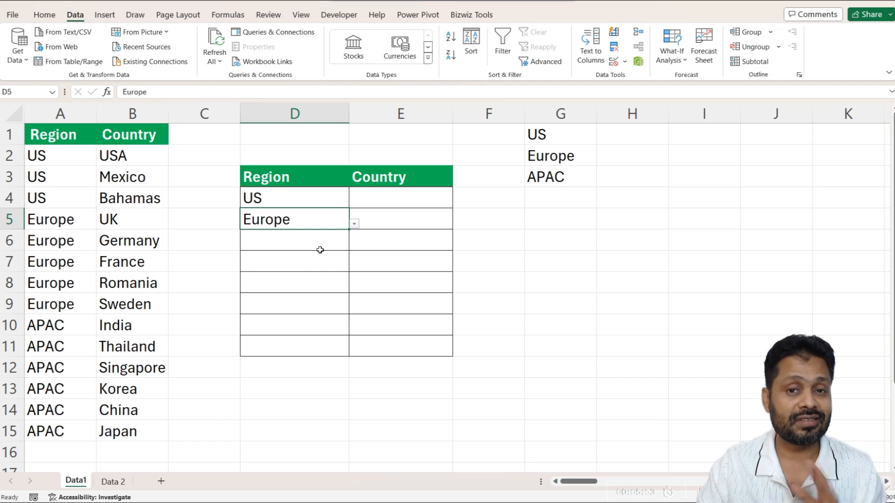
# Step: Examine the empty Country cell E4 and the blank cells H1:L1 beside the US entry in column G
pyautogui.click(378, 195)
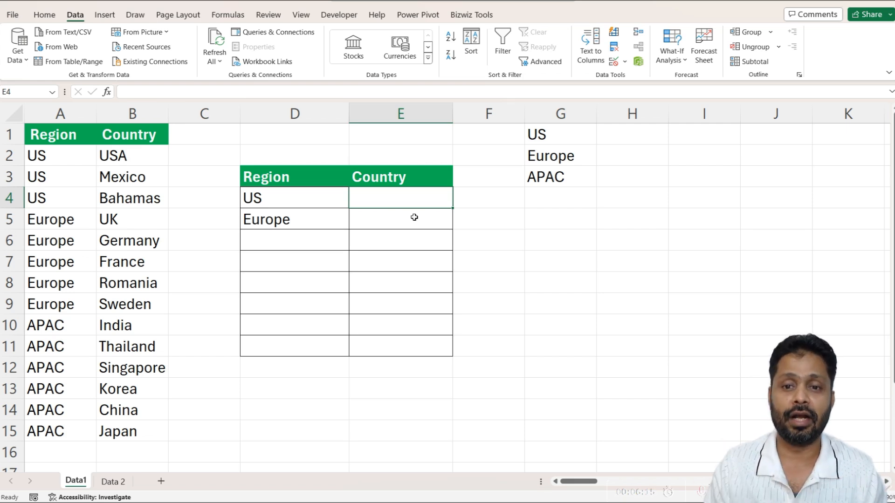
pyautogui.click(562, 141)
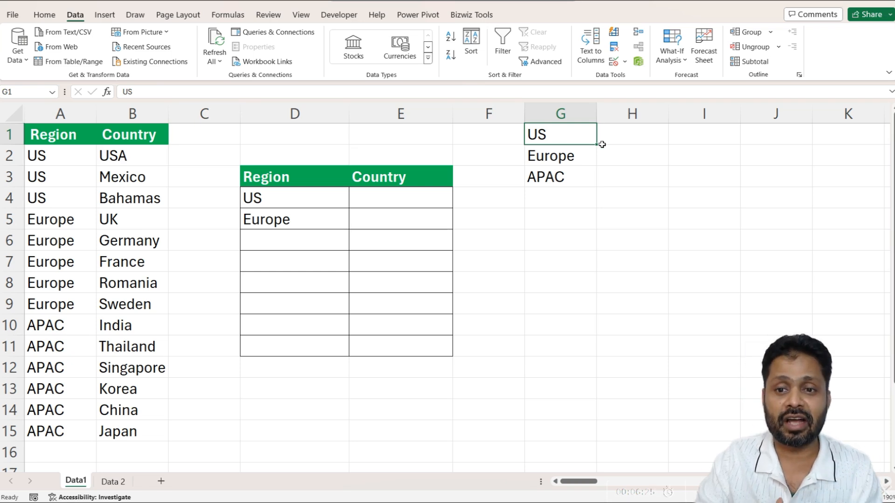
pyautogui.click(634, 134)
pyautogui.hotkey('shift', 'Right')
pyautogui.hotkey('shift', 'Right')
pyautogui.hotkey('shift', 'Right')
pyautogui.hotkey('shift', 'Right')
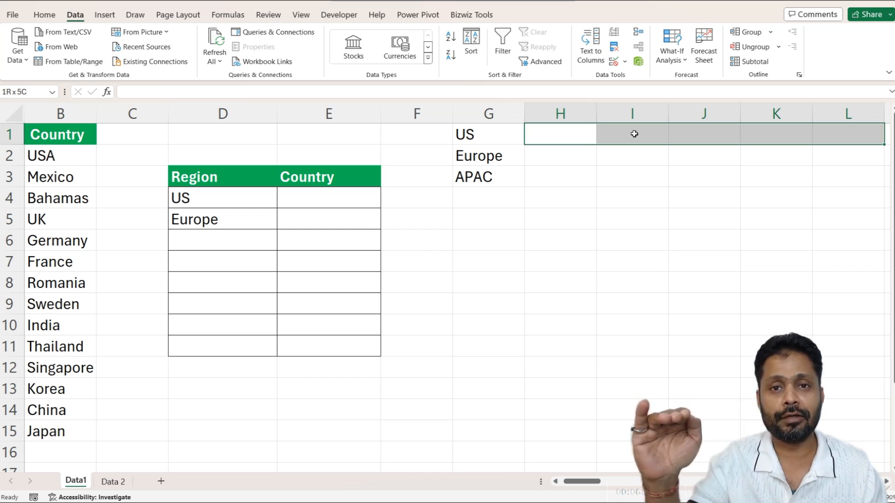
pyautogui.hotkey('ctrl', 'Left')
pyautogui.hotkey('ctrl', 'Left')
pyautogui.hotkey('ctrl', 'Left')
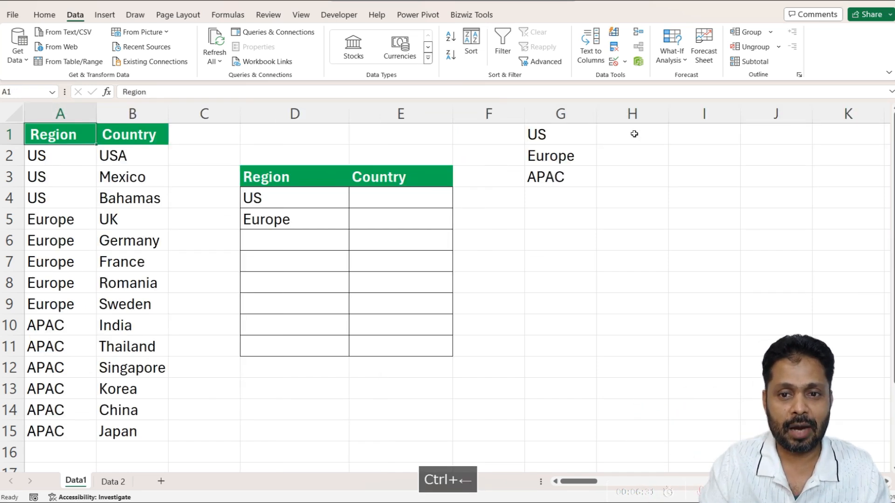
# Step: Copy the US countries from B2:B4 and paste them transposed into row 1 starting at H1
pyautogui.click(120, 156)
pyautogui.moveTo(121, 161); pyautogui.dragTo(121, 195)
pyautogui.hotkey('ctrl', 'c')
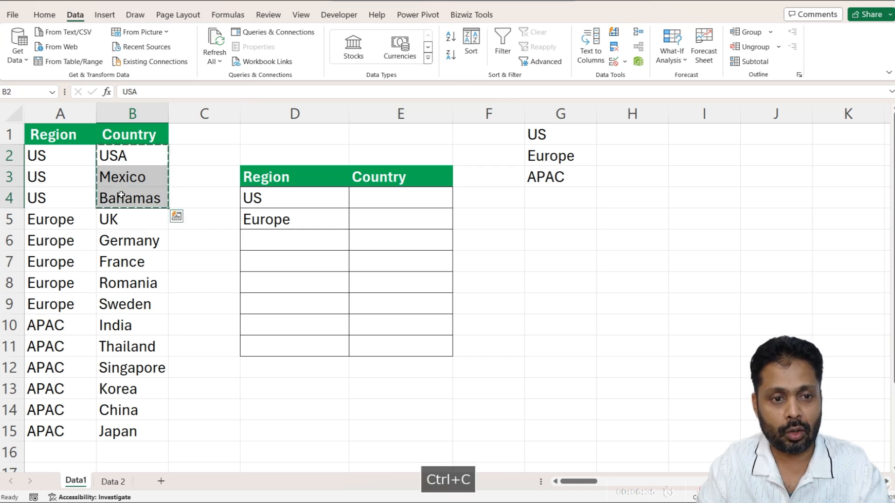
pyautogui.click(635, 134)
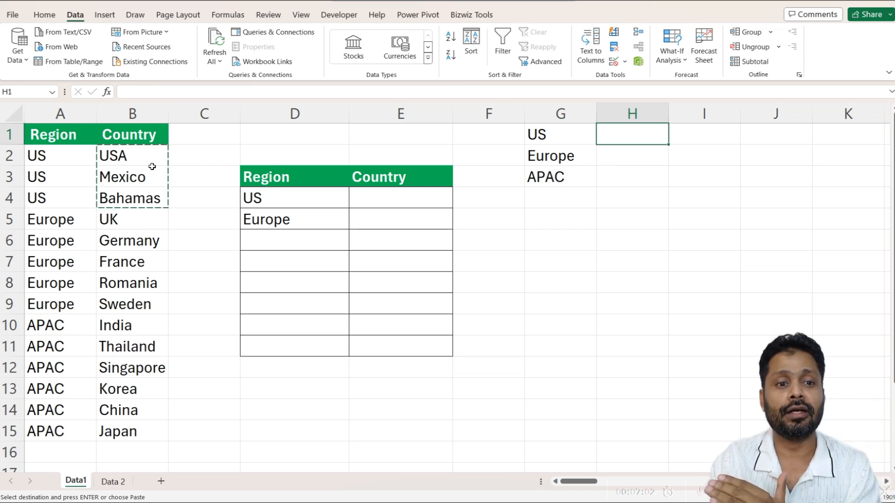
pyautogui.hotkey('alt', 'e')
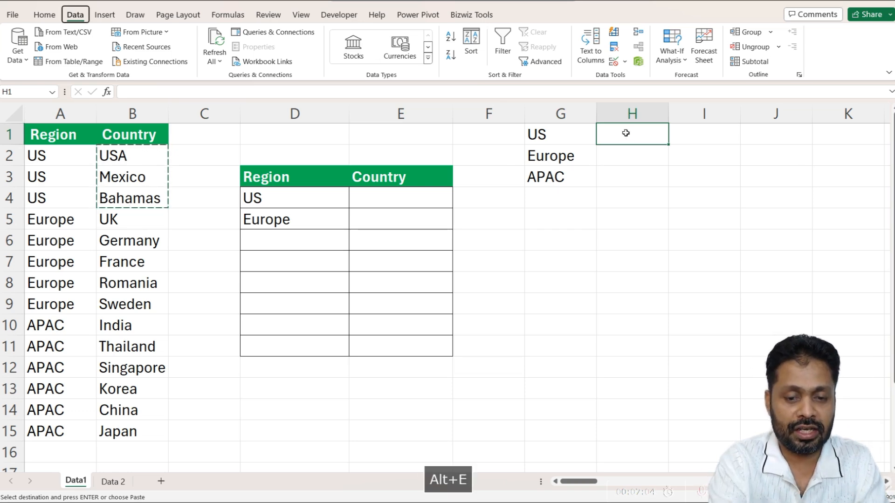
pyautogui.press('s')
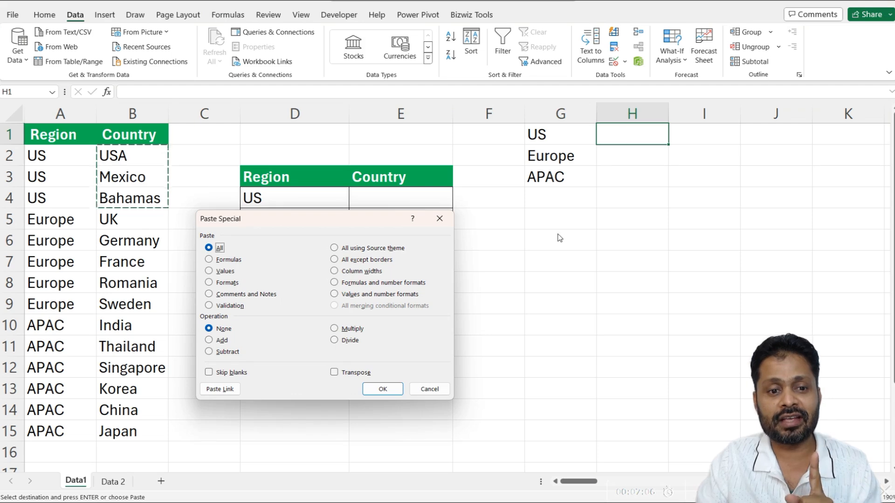
pyautogui.click(334, 373)
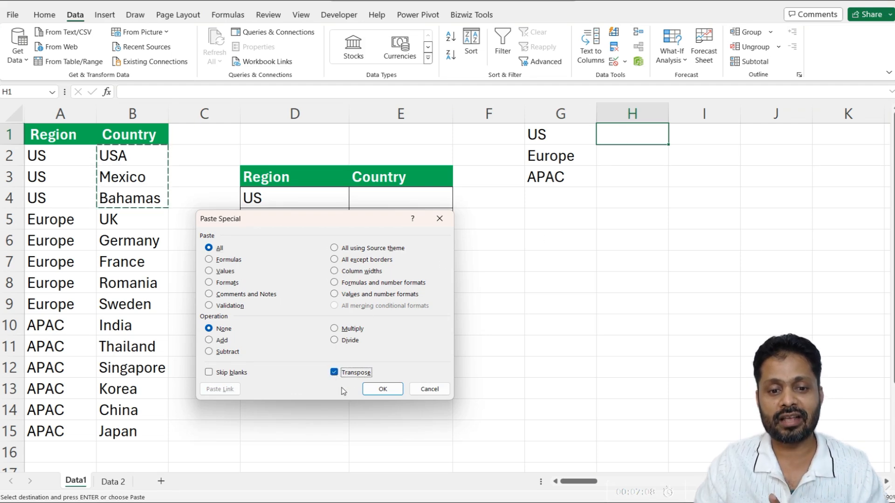
pyautogui.click(383, 389)
pyautogui.click(659, 139)
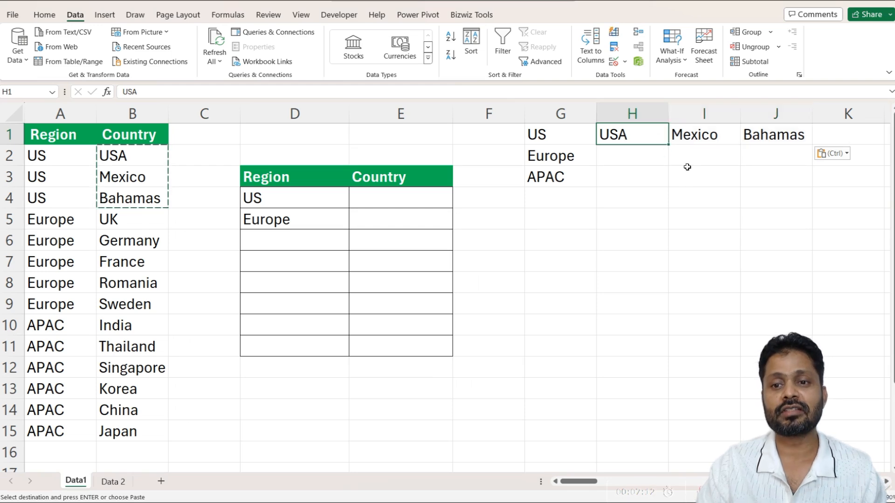
pyautogui.click(697, 134)
pyautogui.click(754, 138)
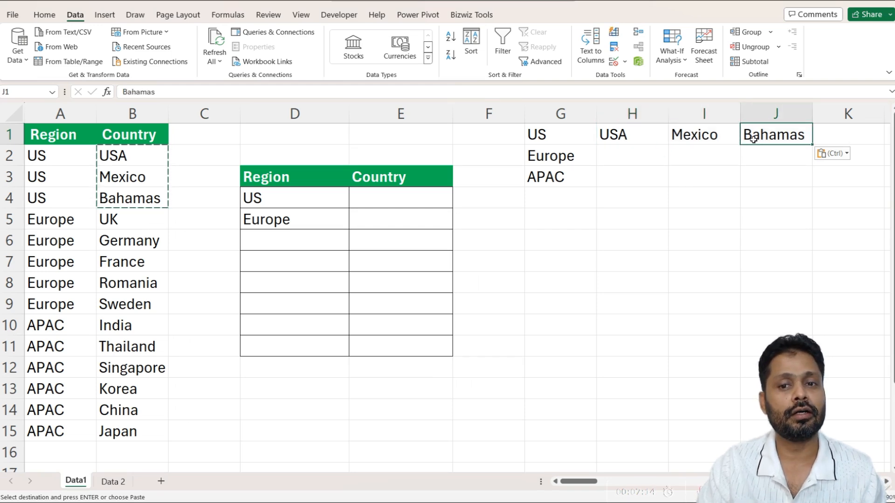
# Step: Copy the European countries from B5:B9 and paste them transposed into row 2 starting at H2
pyautogui.click(575, 163)
pyautogui.moveTo(141, 220); pyautogui.dragTo(131, 304)
pyautogui.hotkey('ctrl', 'c')
pyautogui.click(620, 157)
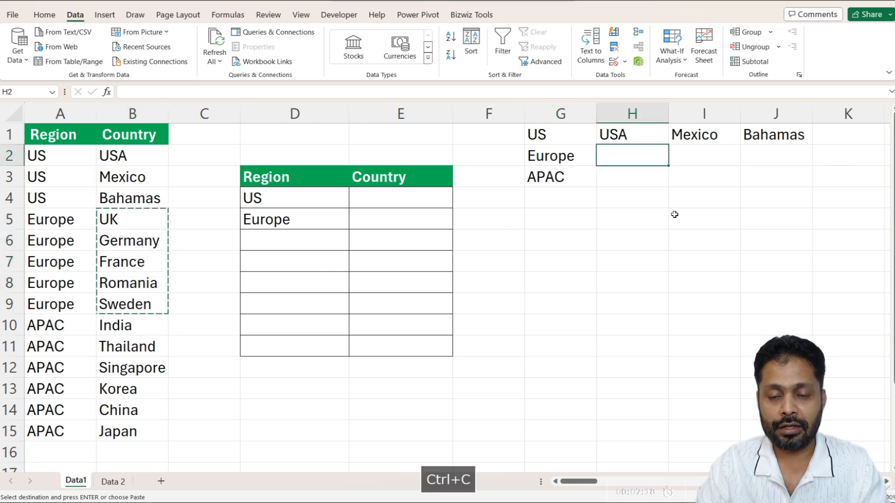
pyautogui.hotkey('ctrl', 'alt', 'v')
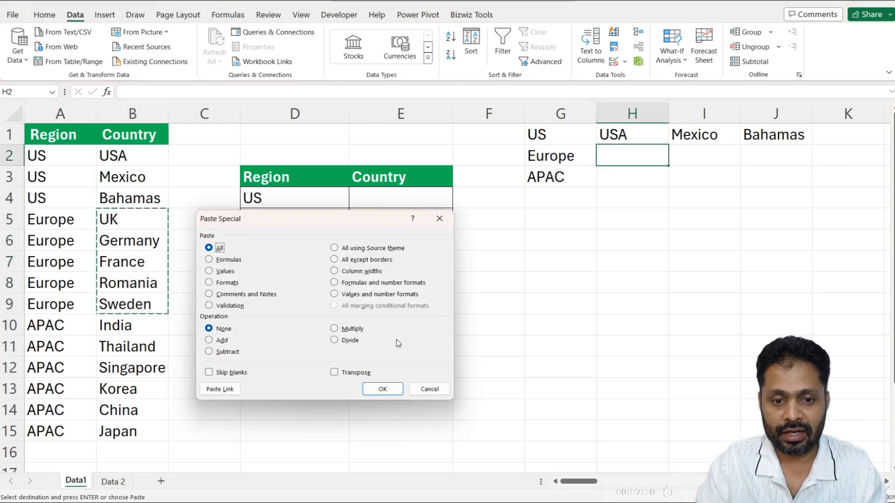
pyautogui.click(345, 373)
pyautogui.click(382, 389)
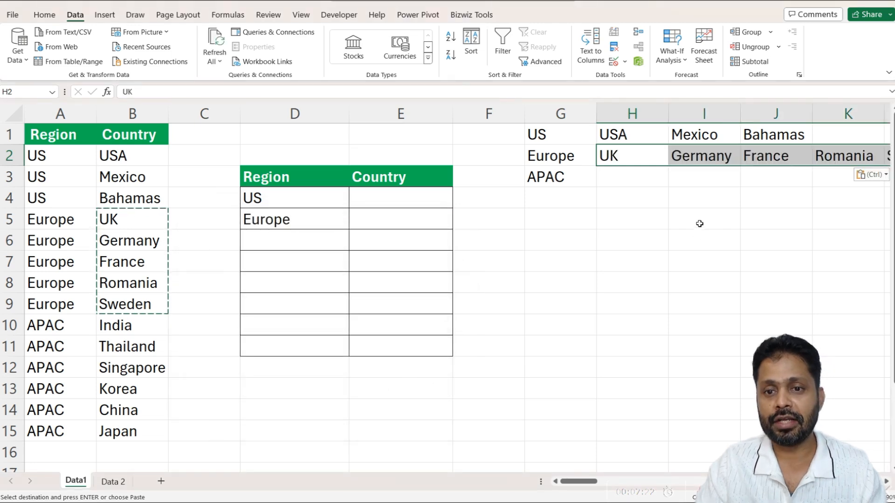
pyautogui.click(622, 157)
pyautogui.press('Right')
pyautogui.press('Right')
pyautogui.press('Right')
pyautogui.press('Right')
pyautogui.press('Right')
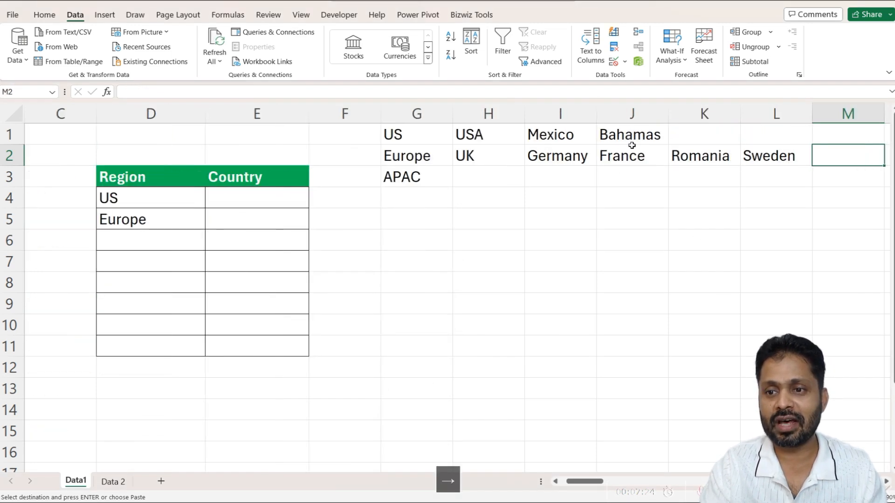
# Step: Copy the APAC countries from B10:B15 and paste them transposed into row 3 starting at H3
pyautogui.press('Left')
pyautogui.hotkey('ctrl', 'Left')
pyautogui.press('Down')
pyautogui.press('Down')
pyautogui.press('Down')
pyautogui.press('Down')
pyautogui.press('Down')
pyautogui.press('Down')
pyautogui.press('Down')
pyautogui.press('Down')
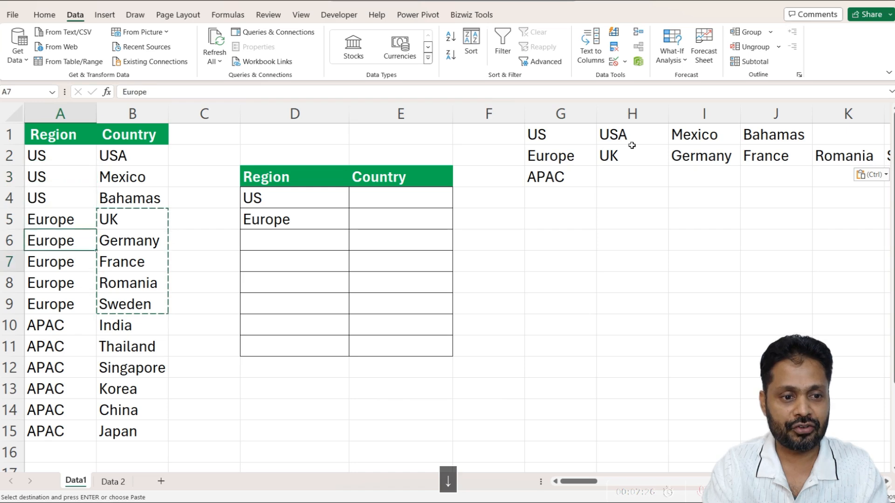
pyautogui.press('Right')
pyautogui.hotkey('ctrl', 'shift', 'Down')
pyautogui.hotkey('ctrl', 'c')
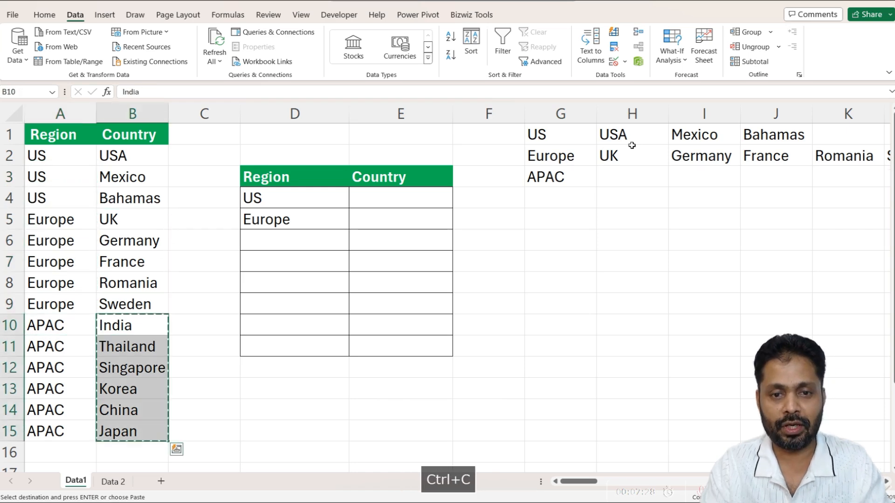
pyautogui.click(633, 178)
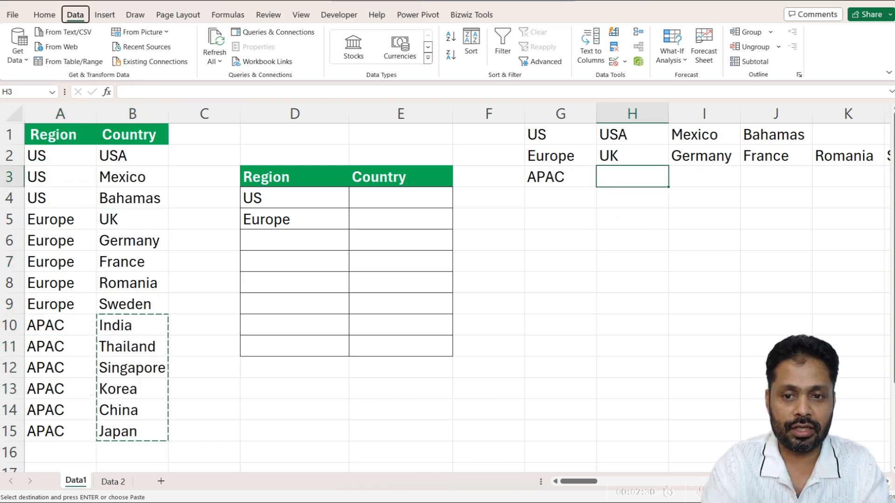
pyautogui.hotkey('ctrl', 'alt', 'v')
pyautogui.click(334, 373)
pyautogui.click(382, 389)
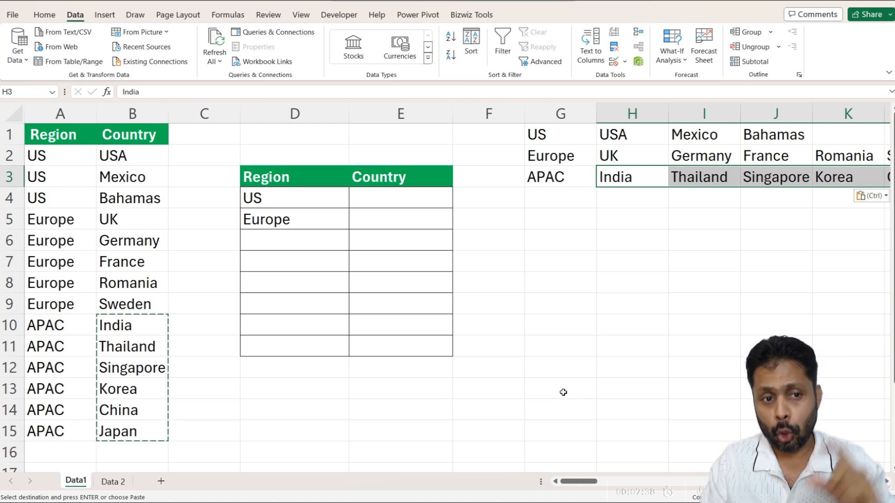
# Step: Review the regions in column G against their countries from column H onward, and the blank rows A16:A17 below the source list
pyautogui.click(102, 181)
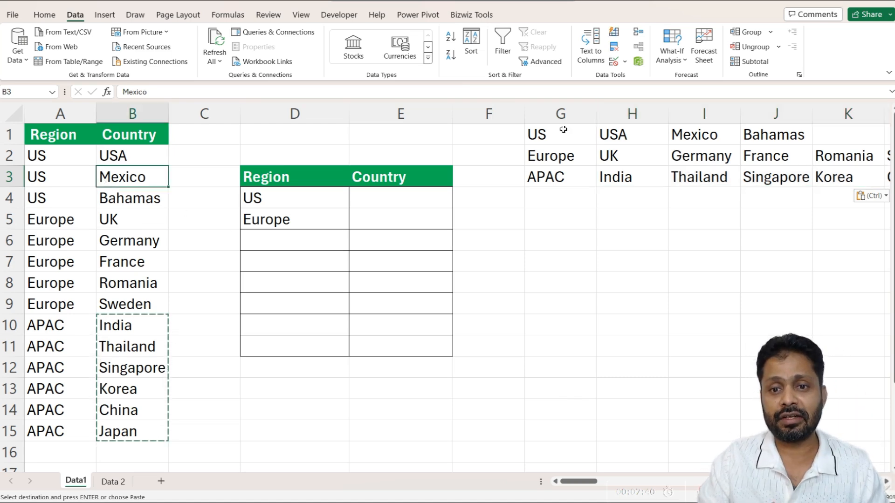
pyautogui.click(560, 114)
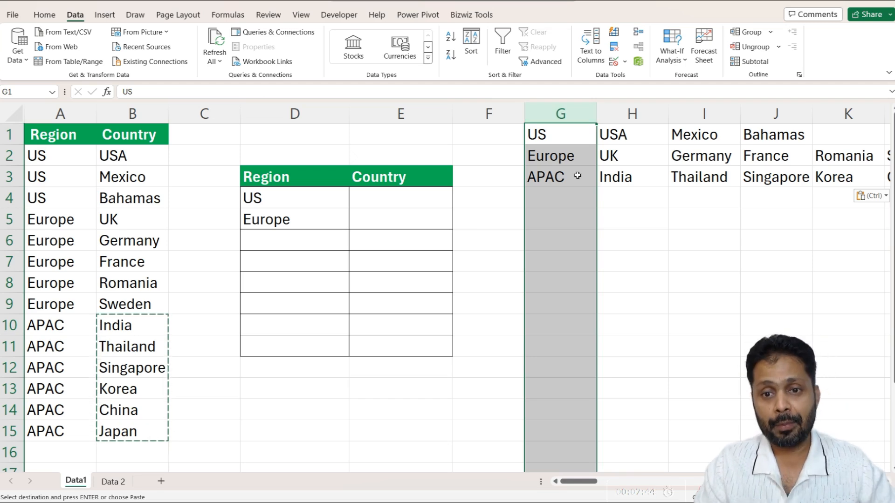
pyautogui.moveTo(575, 138); pyautogui.dragTo(579, 177)
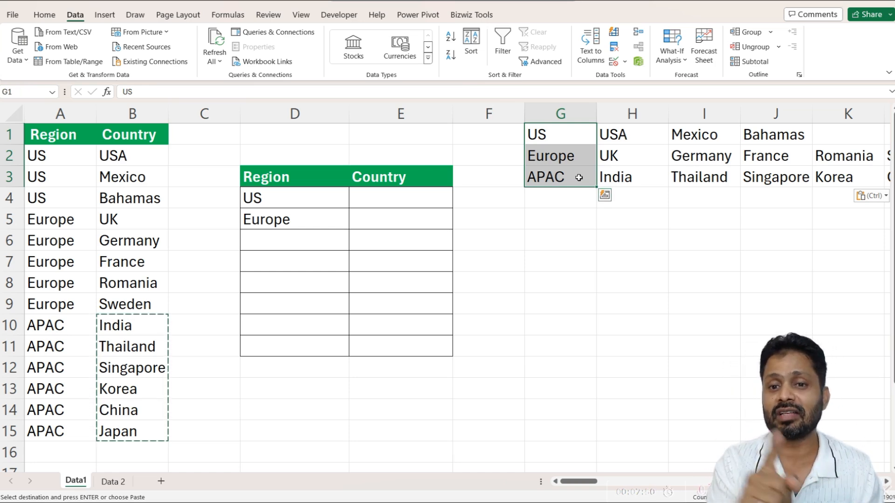
pyautogui.click(577, 117)
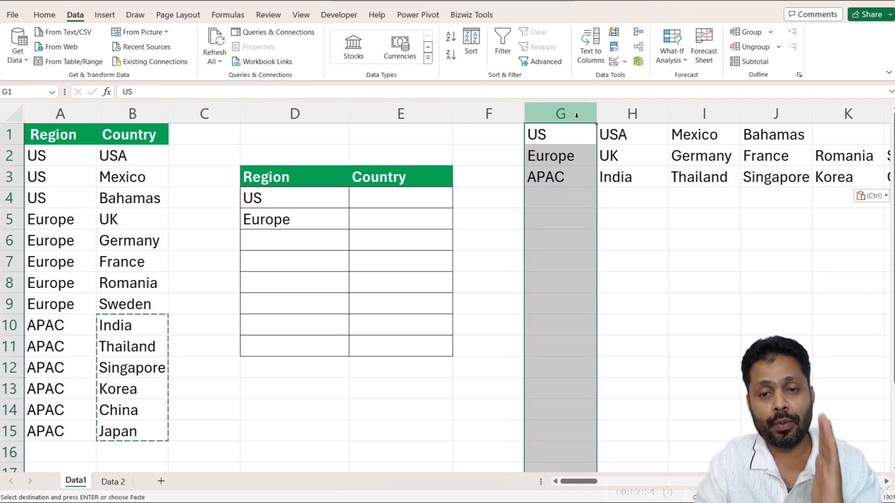
pyautogui.click(614, 116)
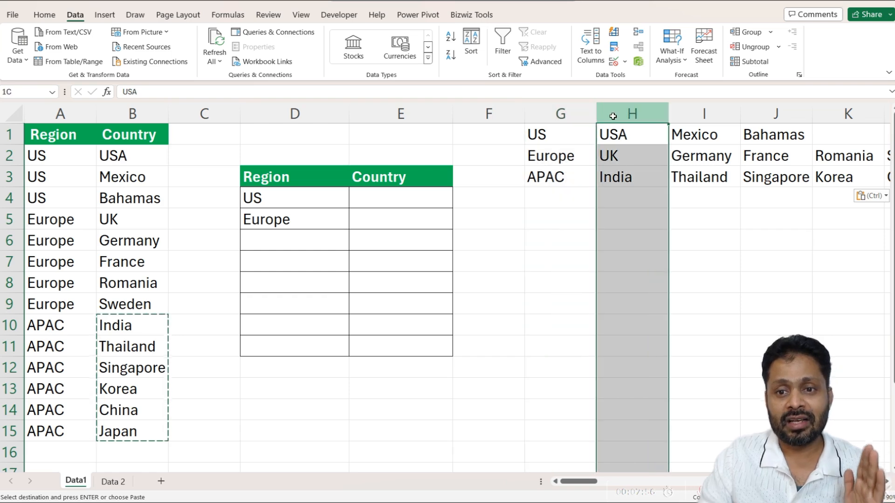
pyautogui.moveTo(613, 116); pyautogui.dragTo(578, 116)
pyautogui.click(578, 132)
pyautogui.press('Down')
pyautogui.press('Down')
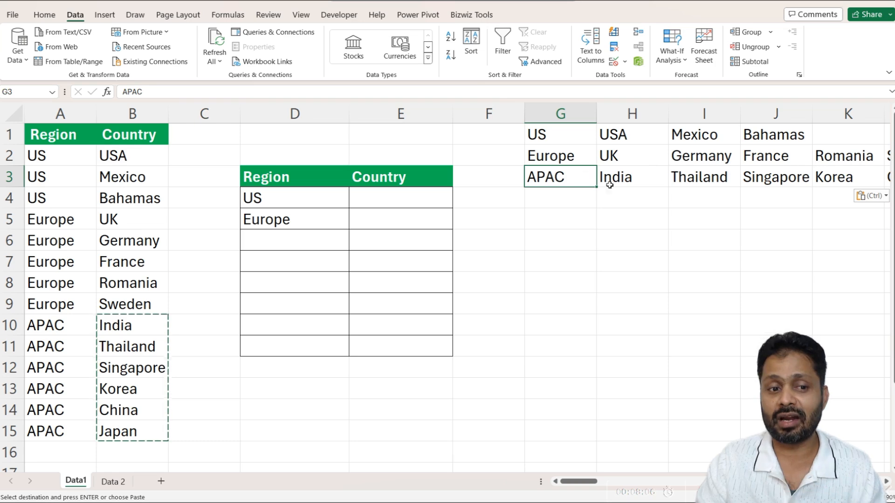
pyautogui.scroll(-1, 53, 373)
pyautogui.moveTo(52, 388); pyautogui.dragTo(55, 410)
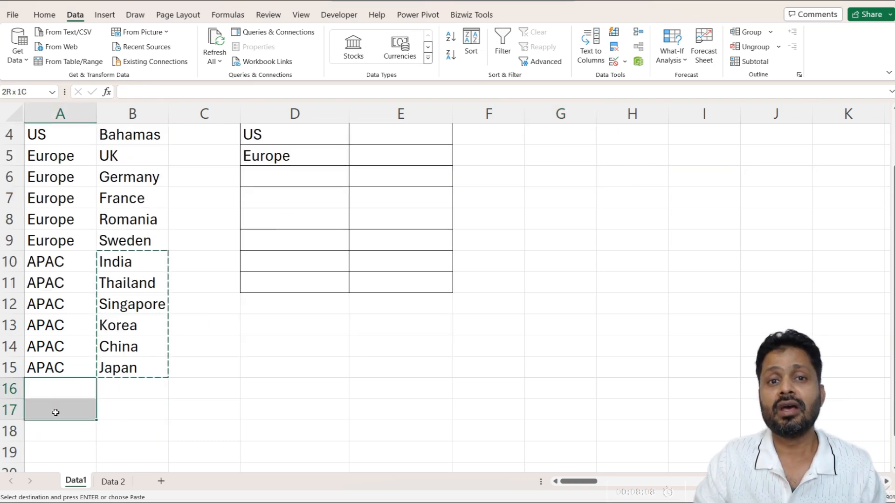
# Step: Compare the Region and Country source list in columns A:B with the transposed helper table starting at G1
pyautogui.click(130, 393)
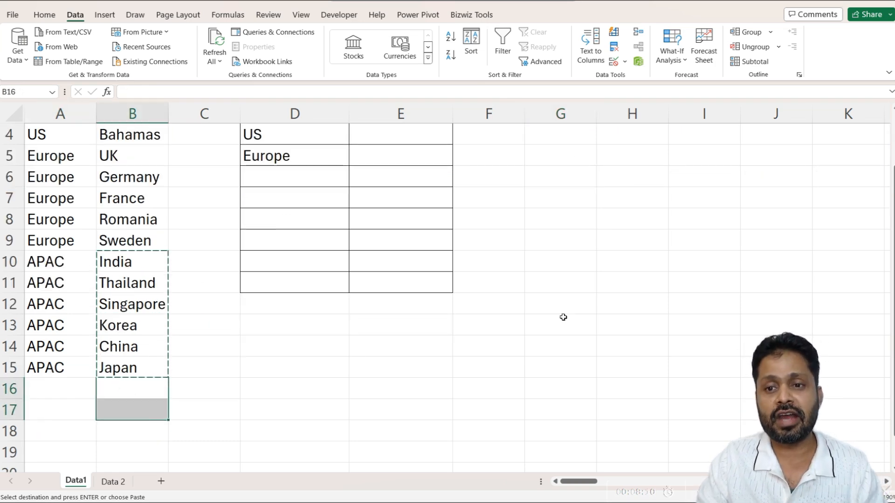
pyautogui.scroll(1, 390, 352)
pyautogui.click(635, 141)
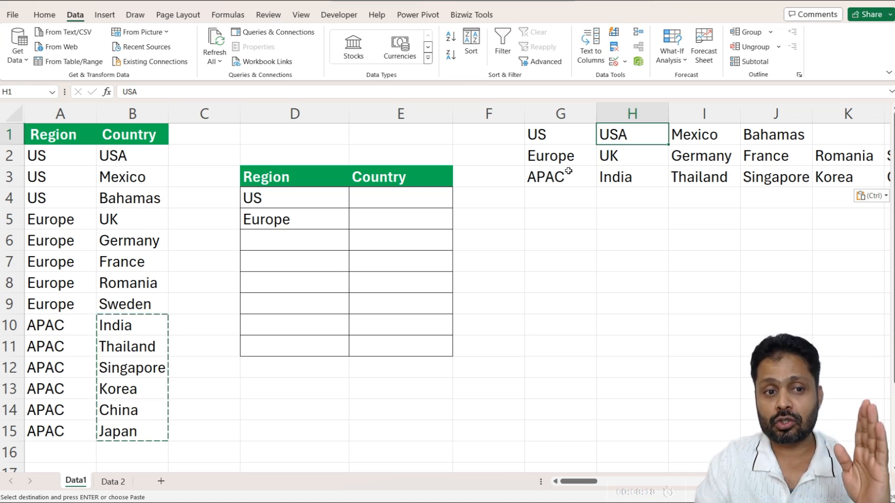
pyautogui.moveTo(61, 116); pyautogui.dragTo(105, 123)
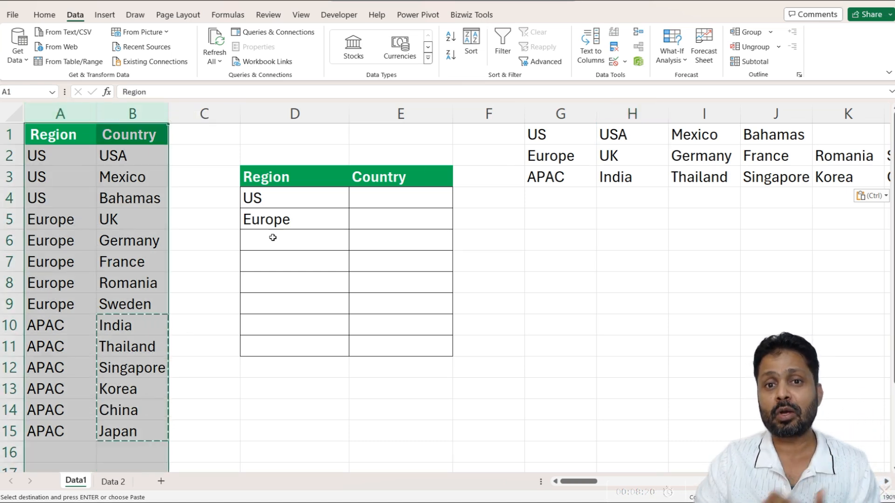
pyautogui.moveTo(554, 134); pyautogui.dragTo(805, 180)
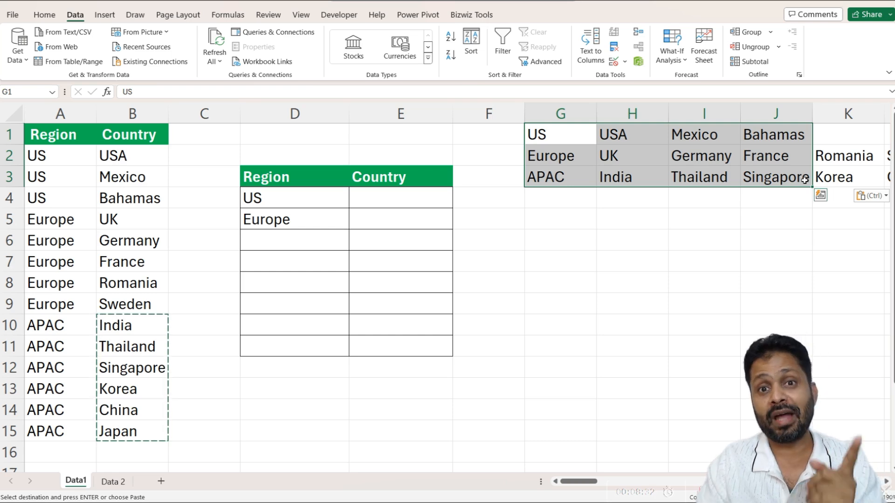
# Step: Open the Data 2 sheet and examine the Country Name and State/Province list in columns E:F through its last row
pyautogui.click(113, 482)
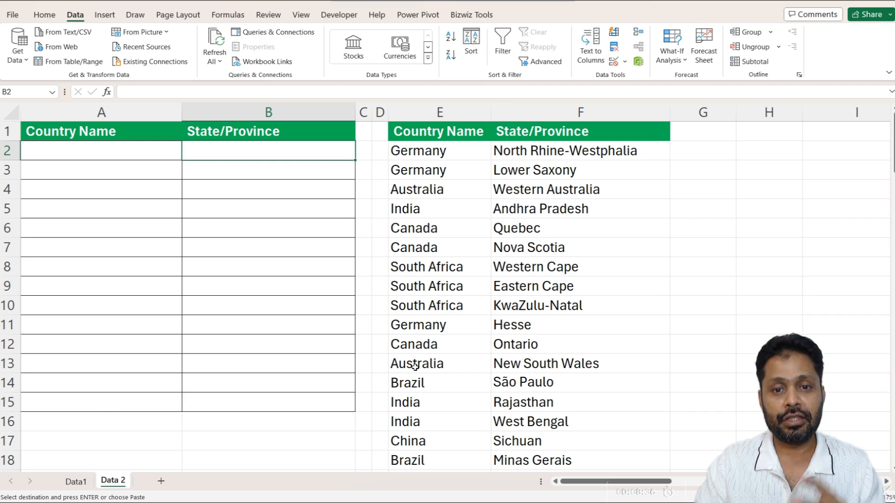
pyautogui.click(429, 154)
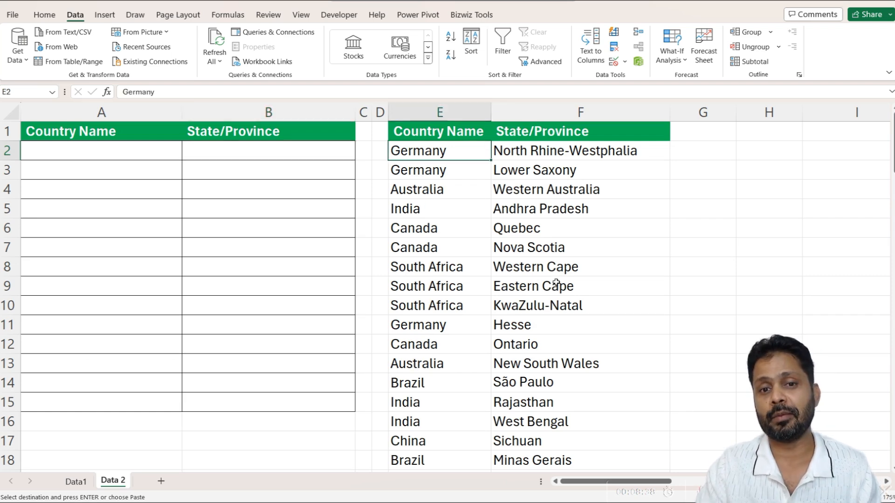
pyautogui.scroll(-11, 446, 225)
pyautogui.scroll(-19, 445, 226)
pyautogui.click(448, 436)
pyautogui.scroll(6, 450, 326)
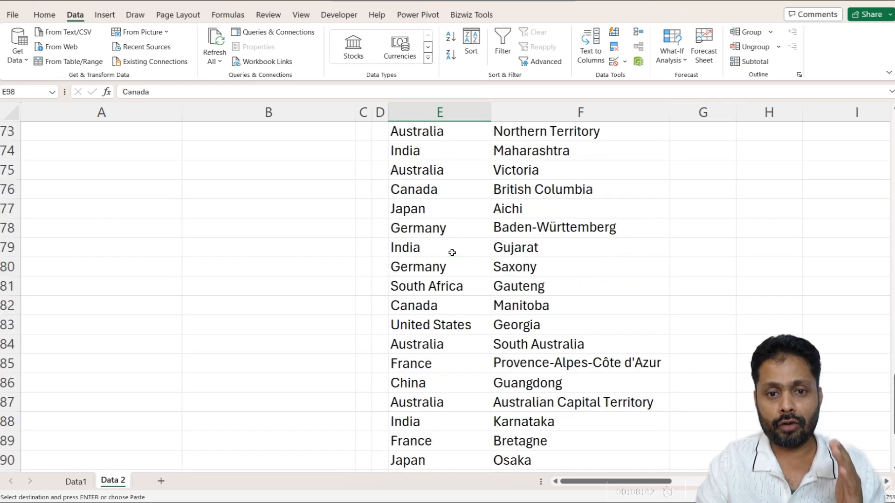
pyautogui.scroll(8, 452, 253)
# Step: Return to the Data1 sheet and review how the countries in column B are grouped by region
pyautogui.click(76, 481)
pyautogui.click(79, 166)
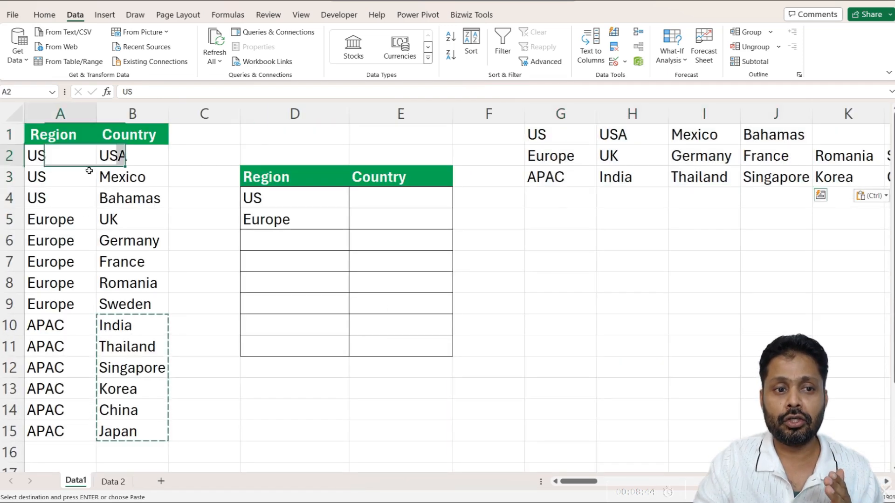
pyautogui.moveTo(140, 156); pyautogui.dragTo(147, 293)
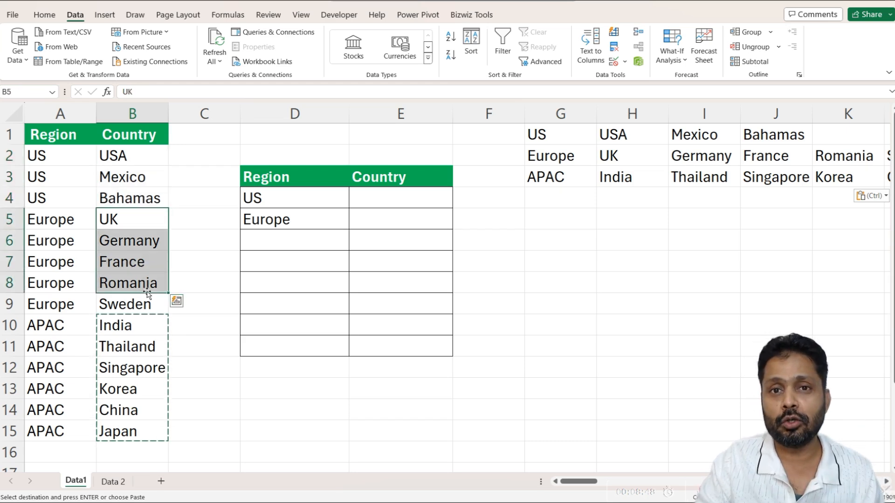
# Step: Freeze the header row of the Data 2 sheet
pyautogui.click(113, 481)
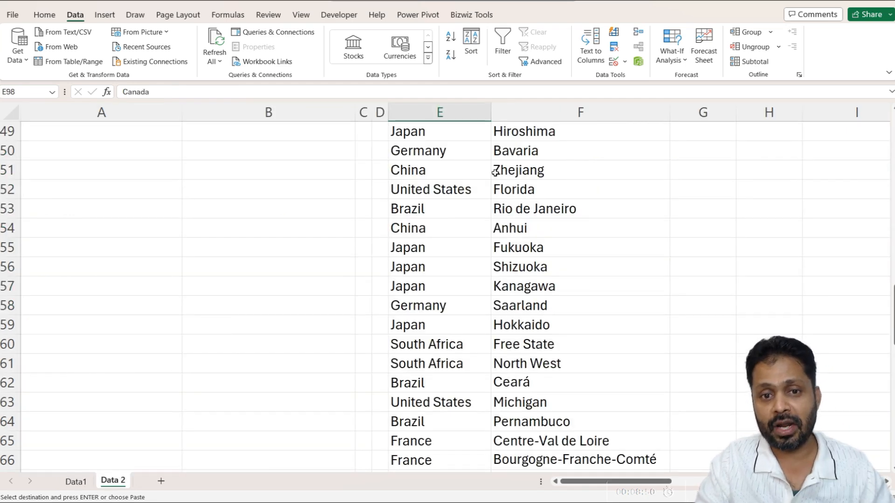
pyautogui.scroll(7, 495, 172)
pyautogui.click(457, 146)
pyautogui.hotkey('ctrl', 'Up')
pyautogui.press('Down')
pyautogui.hotkey('ctrl', 'Left')
pyautogui.hotkey('alt', 'w')
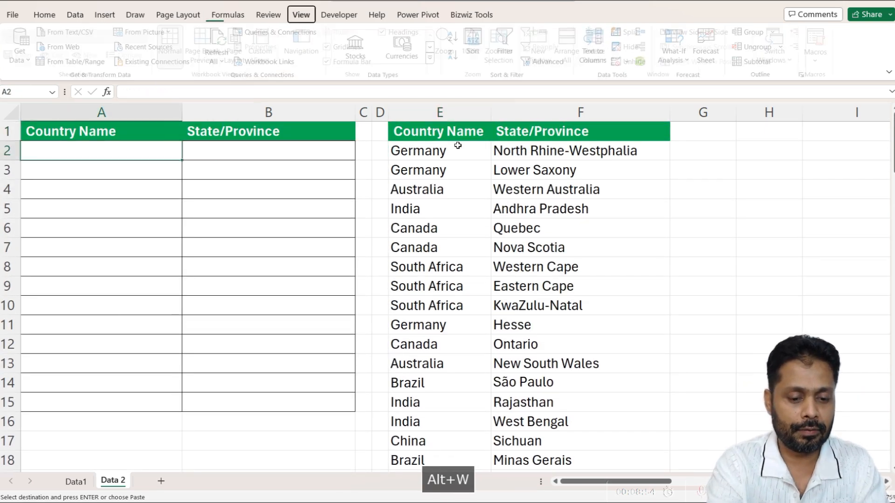
pyautogui.press('Up')
# Step: Examine the headers of the entry table and the first records of the Country Name and State/Province list
pyautogui.hotkey('ctrl', 'Right')
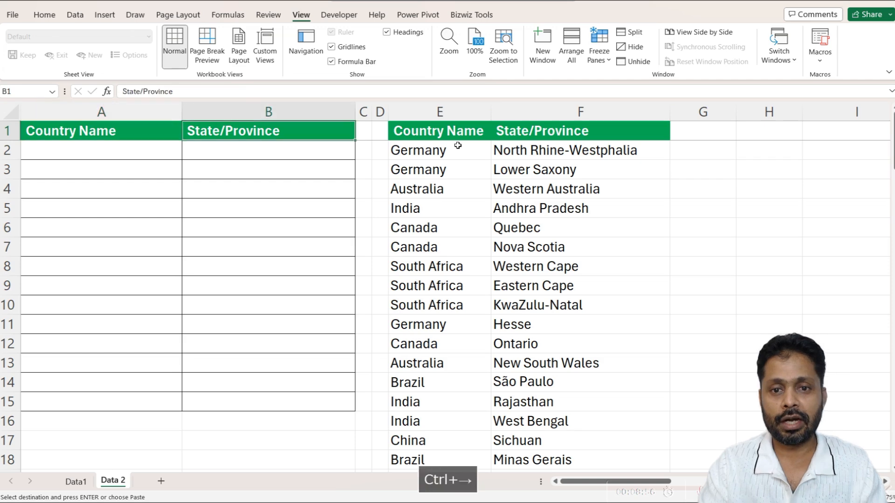
pyautogui.hotkey('ctrl', 'Right')
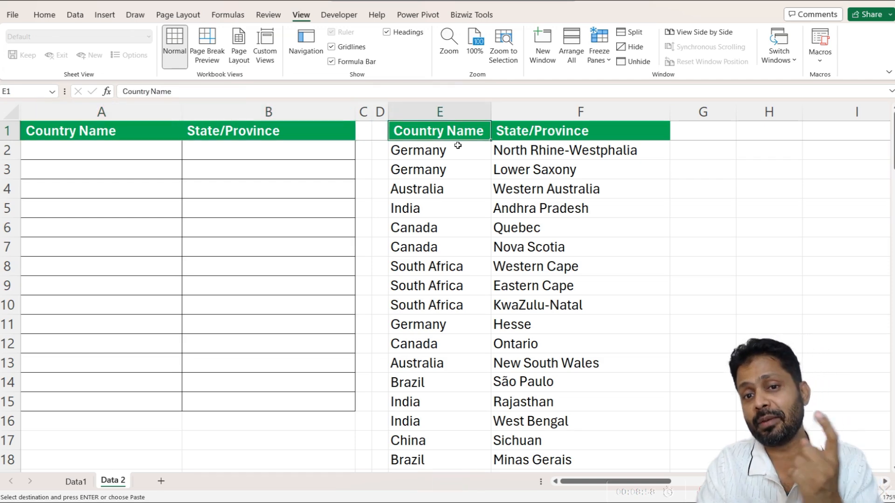
pyautogui.press('Right')
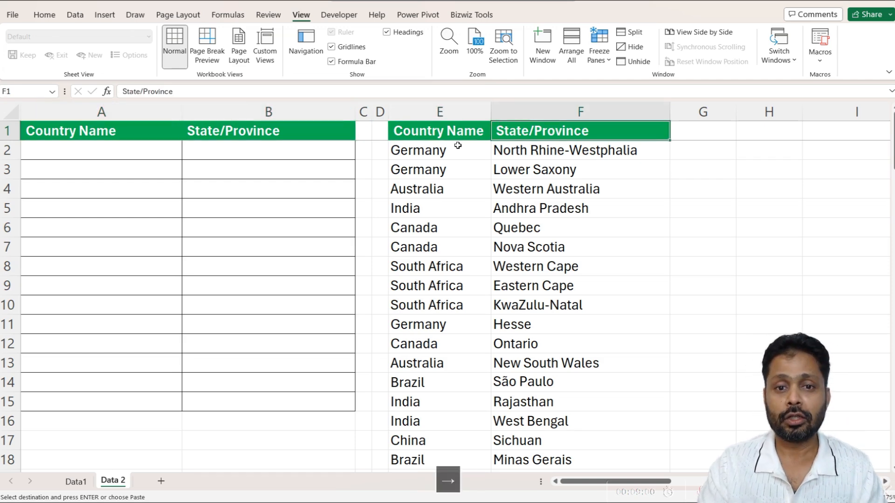
pyautogui.press('Down')
pyautogui.press('Left')
pyautogui.press('Right')
pyautogui.press('Right')
pyautogui.press('Right')
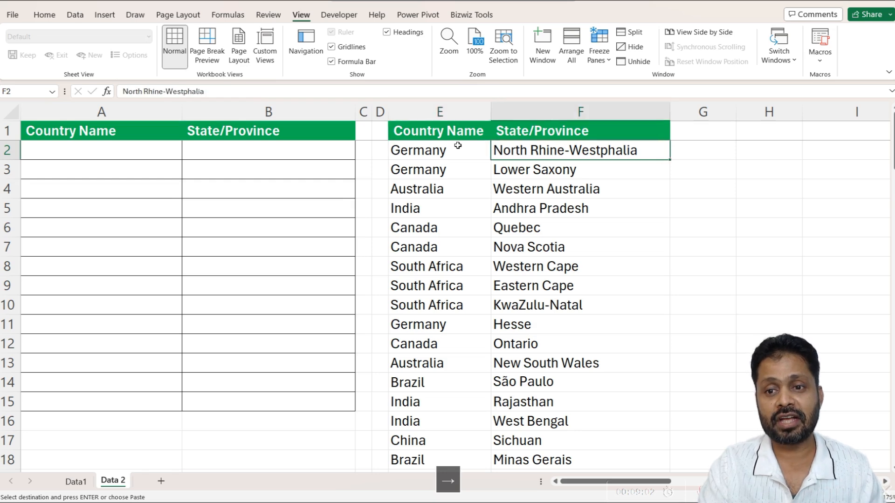
pyautogui.press('Left')
pyautogui.press('Left')
pyautogui.press('Left')
pyautogui.press('Right')
pyautogui.press('Right')
pyautogui.press('Right')
pyautogui.press('Right')
pyautogui.press('Left')
# Step: Examine the empty columns H to J beside the source list as the location for a helper table
pyautogui.press('Right')
pyautogui.hotkey('shift', 'Down')
pyautogui.hotkey('shift', 'Down')
pyautogui.hotkey('shift', 'Down')
pyautogui.hotkey('shift', 'Down')
pyautogui.hotkey('shift', 'Down')
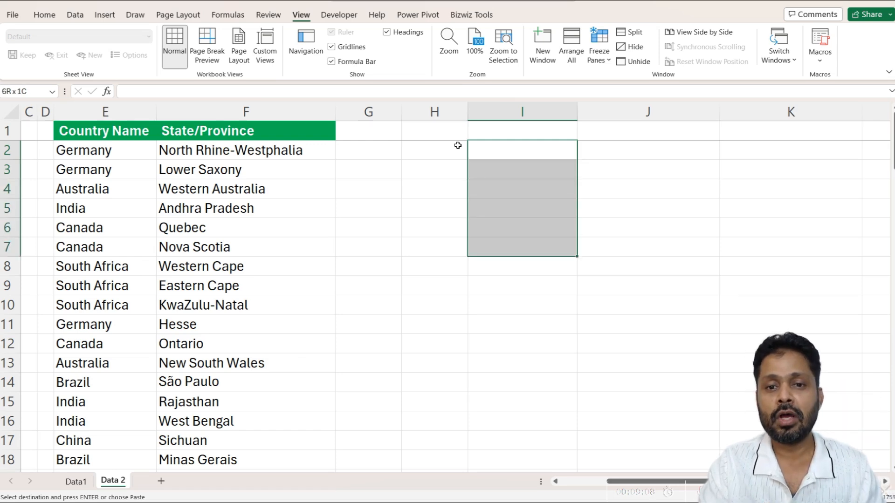
pyautogui.press('Right')
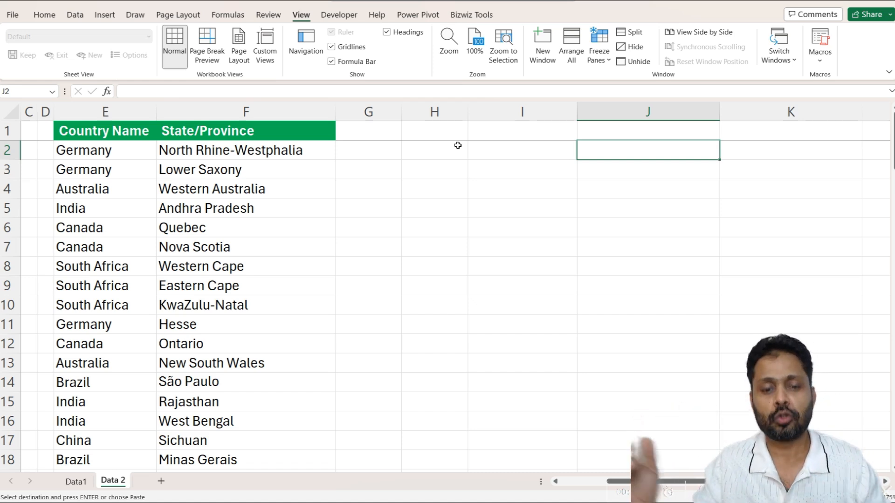
pyautogui.press('Left')
pyautogui.press('Left')
pyautogui.press('Left')
pyautogui.press('Left')
pyautogui.press('Left')
pyautogui.press('Right')
pyautogui.press('Right')
pyautogui.press('Right')
pyautogui.press('Right')
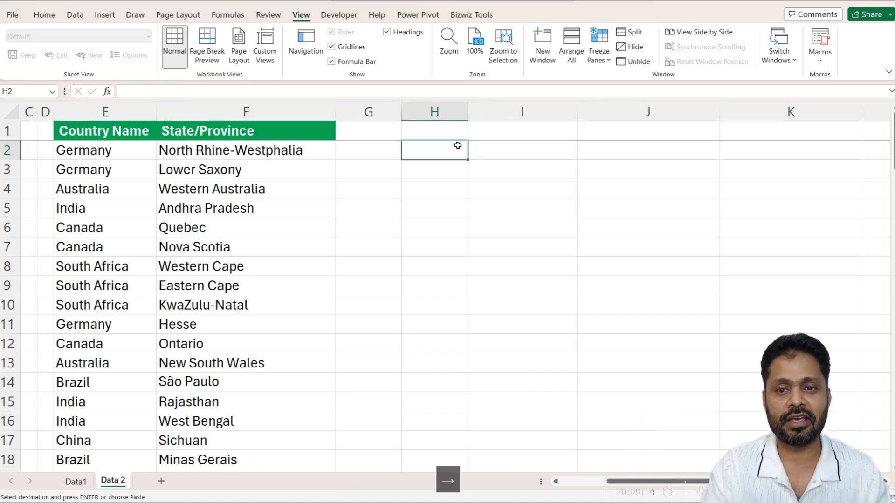
# Step: Begin a UNIQUE formula in H2 that references the country names in E2:E98
pyautogui.write('=')
pyautogui.press('Escape')
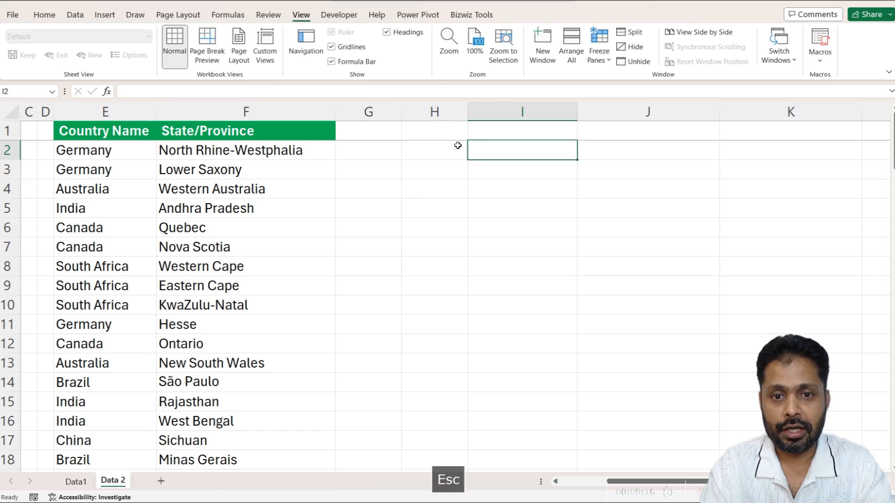
pyautogui.press('Left')
pyautogui.write('=')
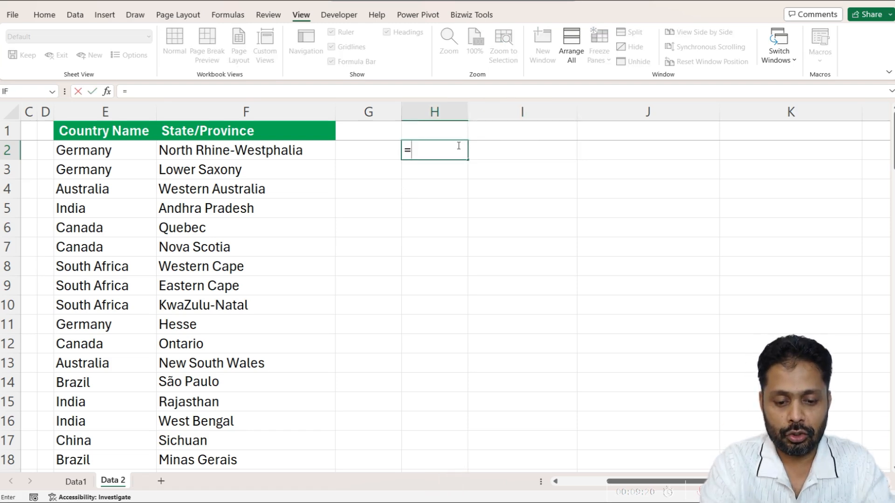
pyautogui.write('unique')
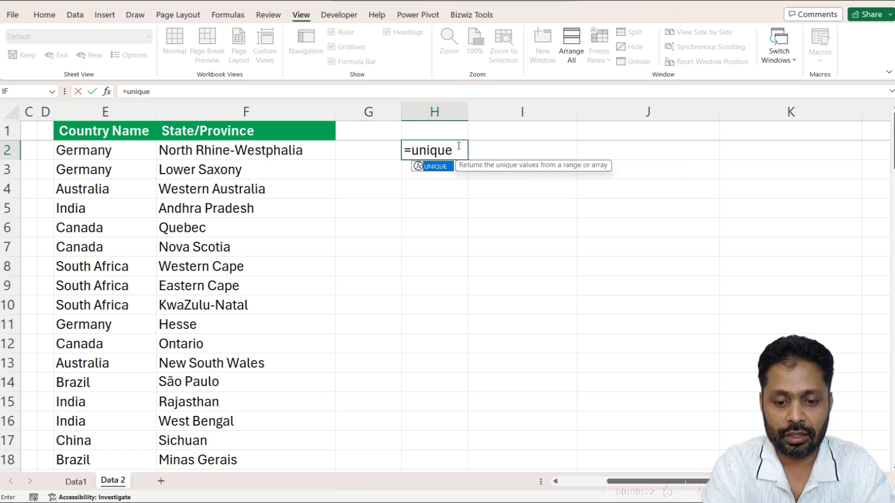
pyautogui.write('(')
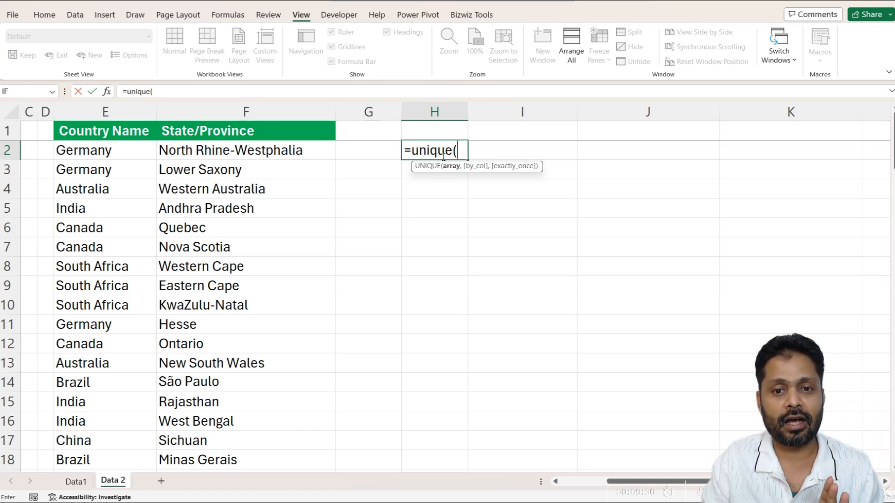
pyautogui.click(132, 151)
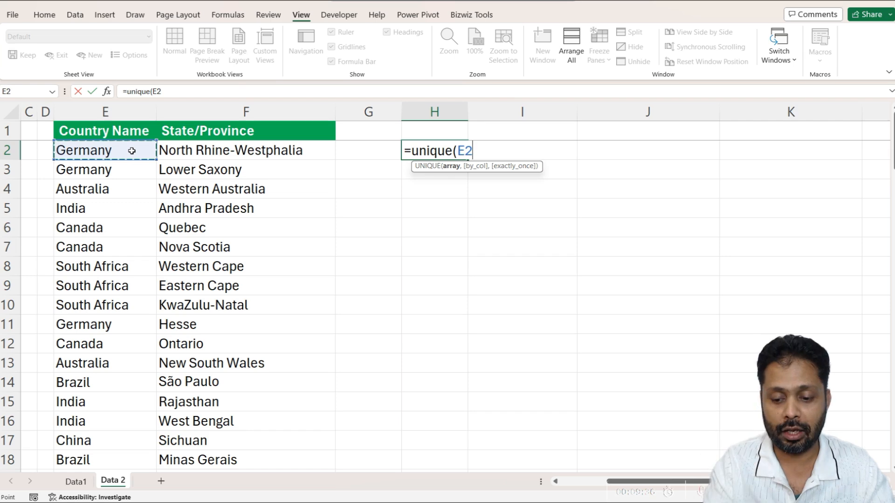
pyautogui.hotkey('ctrl', 'shift', 'Down')
# Step: Extend the UNIQUE formula's range to E2:E105 to allow for new rows and enter the formula in H2
pyautogui.scroll(-3, 192, 384)
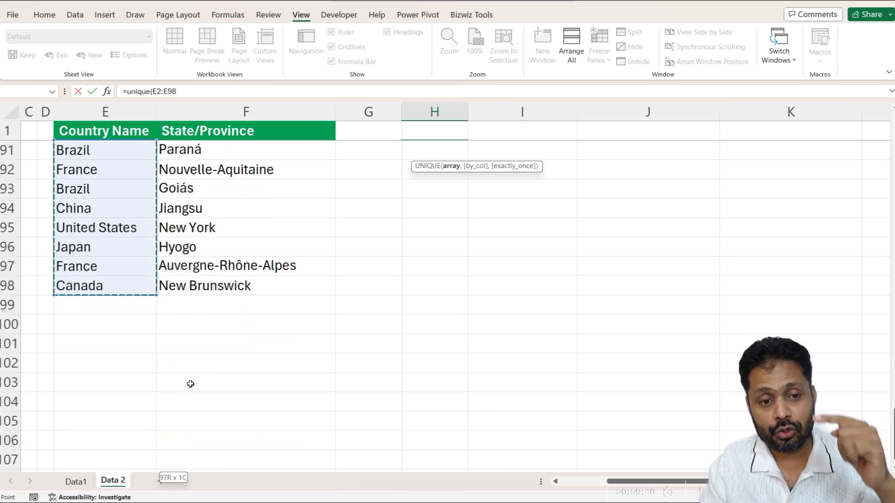
pyautogui.moveTo(190, 384); pyautogui.dragTo(140, 428)
pyautogui.hotkey('ctrl', 'shift', 'Down')
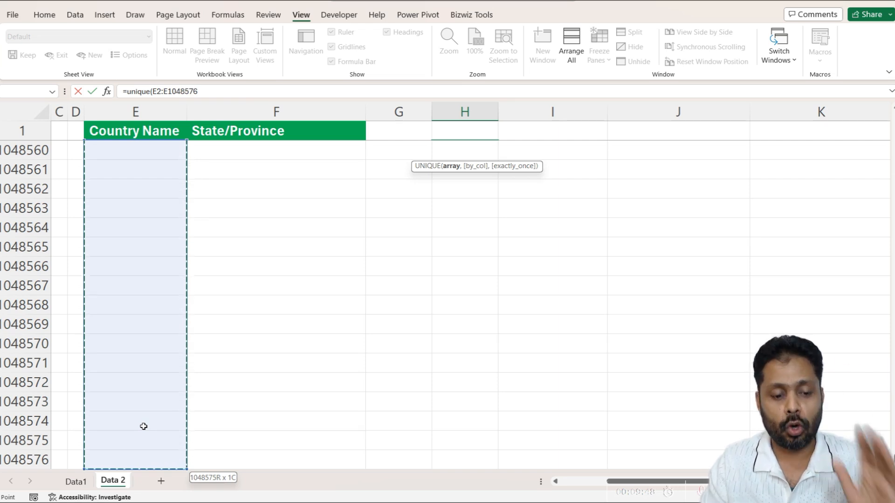
pyautogui.hotkey('ctrl', 'shift', 'Up')
pyautogui.hotkey('shift', 'Down')
pyautogui.hotkey('shift', 'Down')
pyautogui.hotkey('shift', 'Down')
pyautogui.hotkey('shift', 'Down')
pyautogui.hotkey('shift', 'Down')
pyautogui.hotkey('shift', 'Down')
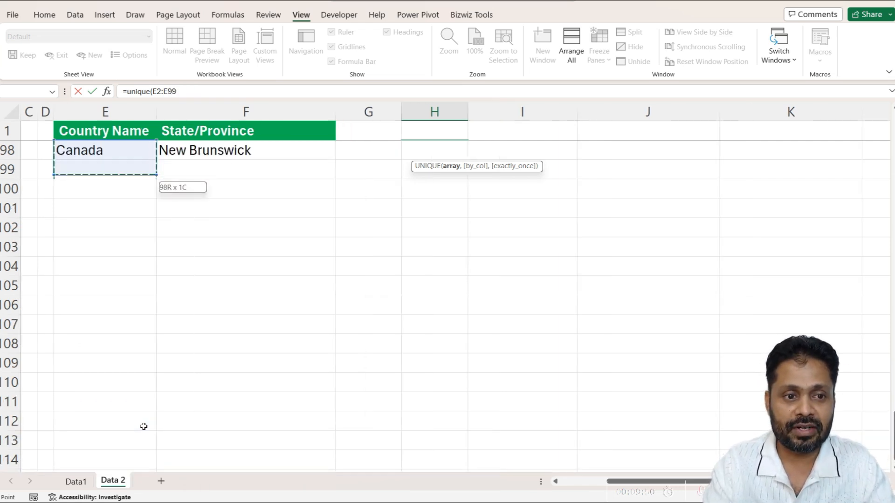
pyautogui.hotkey('shift', 'Down')
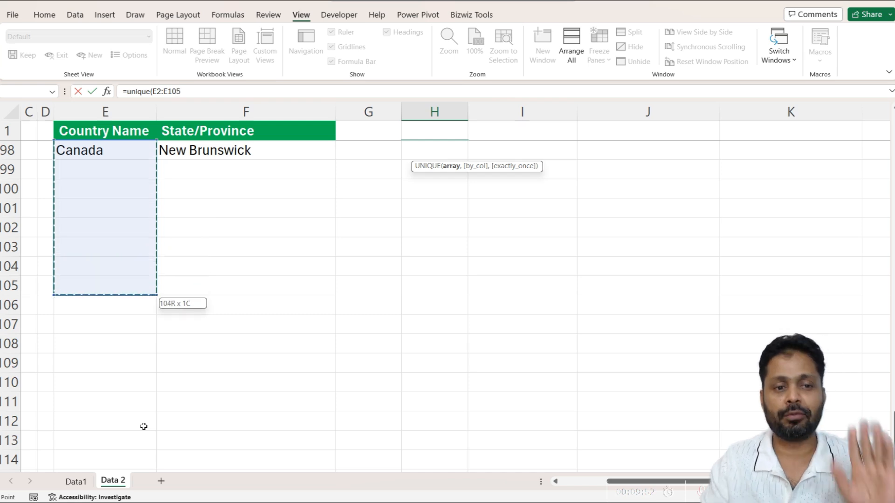
pyautogui.scroll(1, 130, 331)
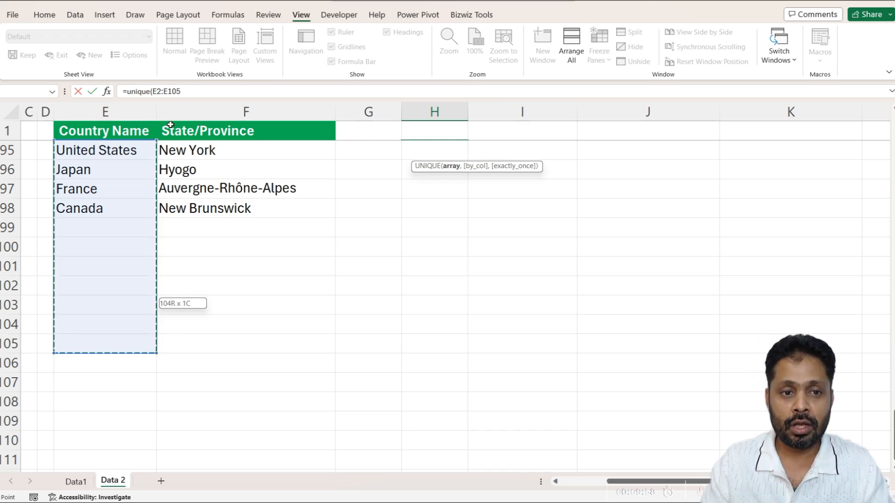
pyautogui.click(207, 87)
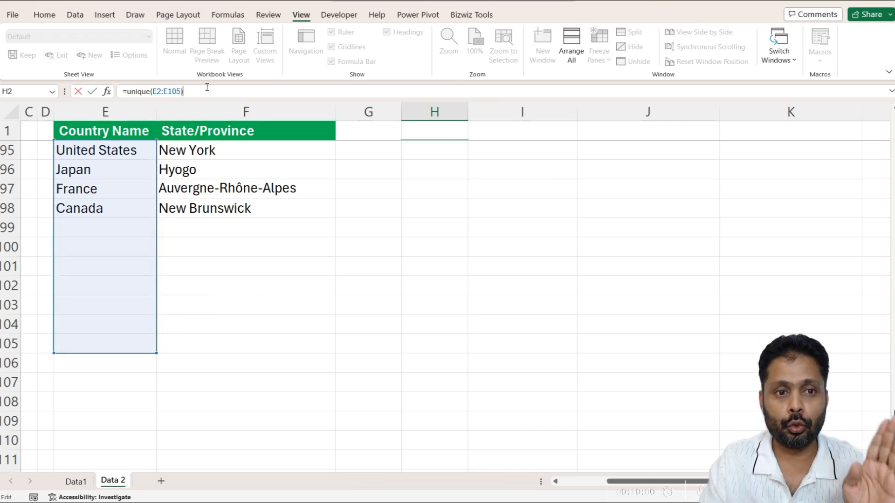
pyautogui.hotkey('ctrl', 'Return')
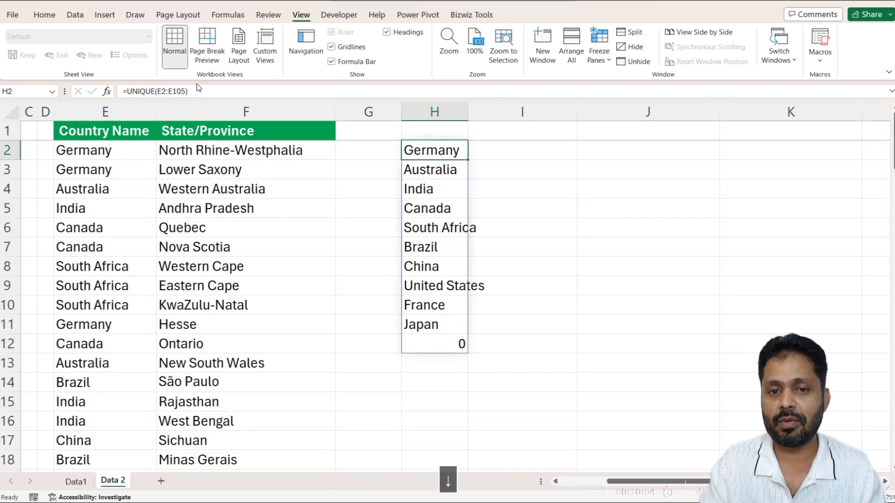
# Step: Review the unique country list in column H and the empty cells beside it in rows 2 and 3
pyautogui.click(454, 344)
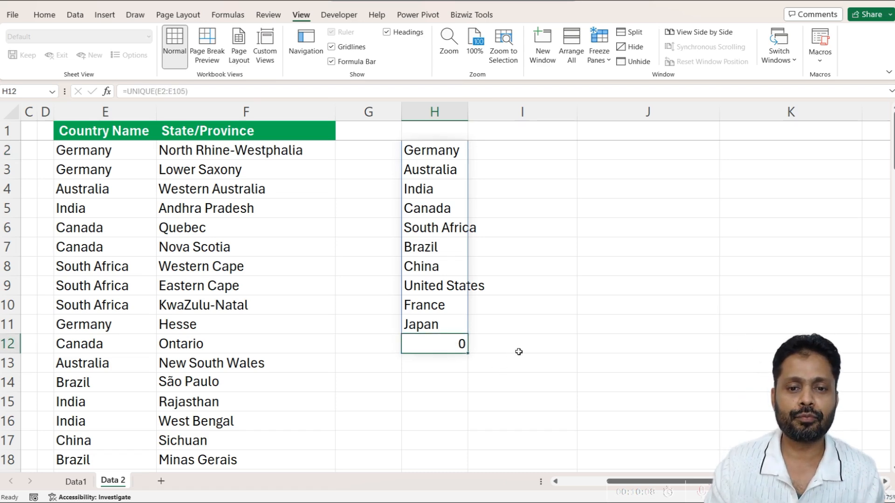
pyautogui.click(427, 154)
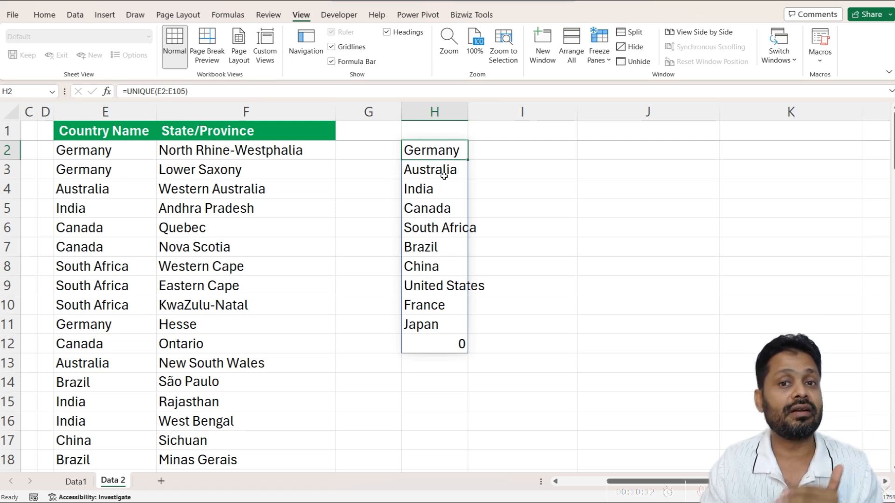
pyautogui.click(491, 150)
pyautogui.click(449, 148)
pyautogui.click(506, 151)
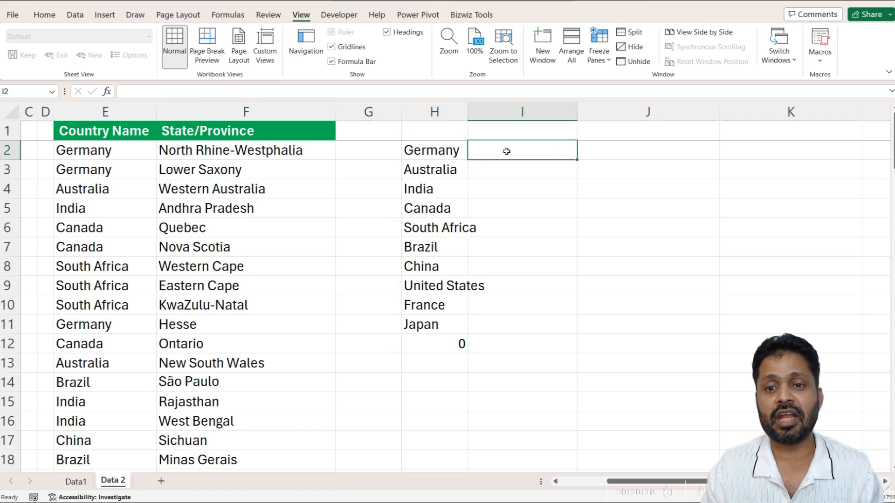
pyautogui.moveTo(508, 151); pyautogui.dragTo(682, 152)
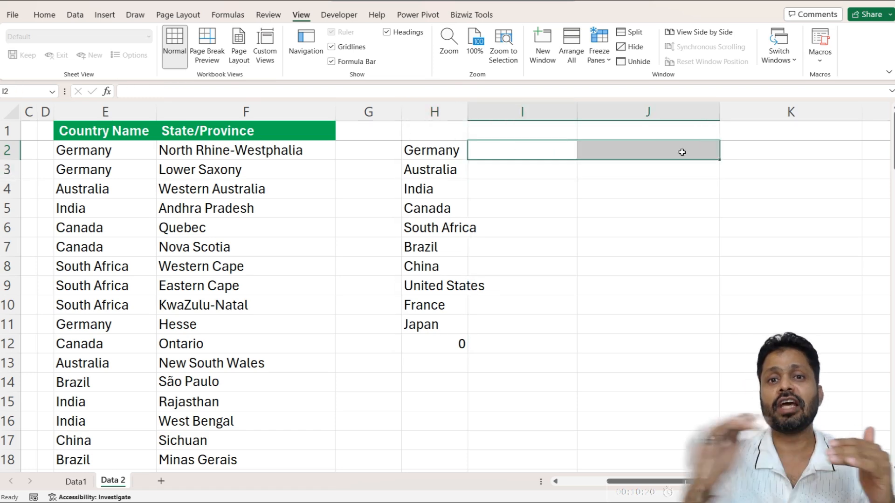
pyautogui.moveTo(563, 167); pyautogui.dragTo(719, 173)
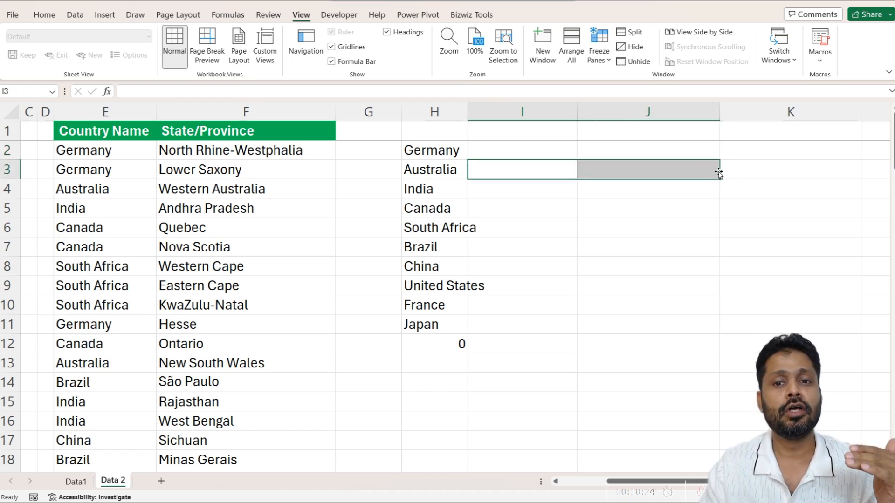
# Step: Add filter controls to the Country Name and State/Province headers in E1:F1
pyautogui.click(559, 150)
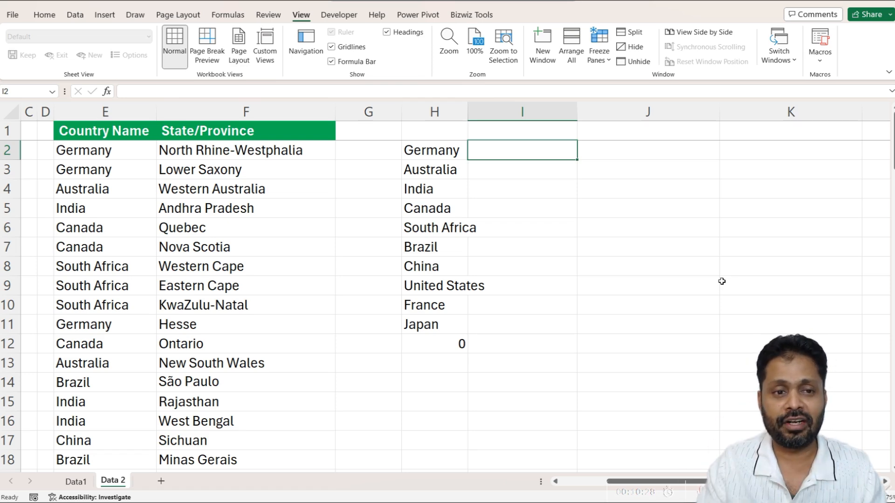
pyautogui.click(146, 137)
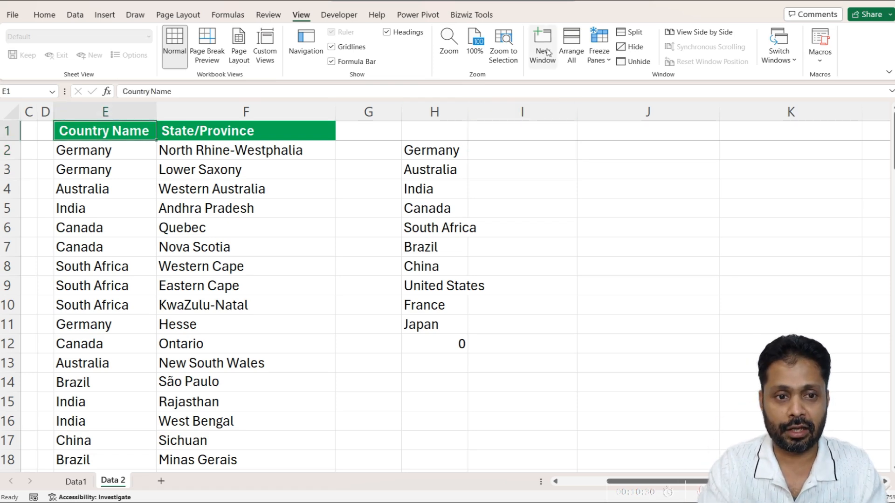
pyautogui.hotkey('shift', 'Right')
pyautogui.hotkey('ctrl', 'shift', 'l')
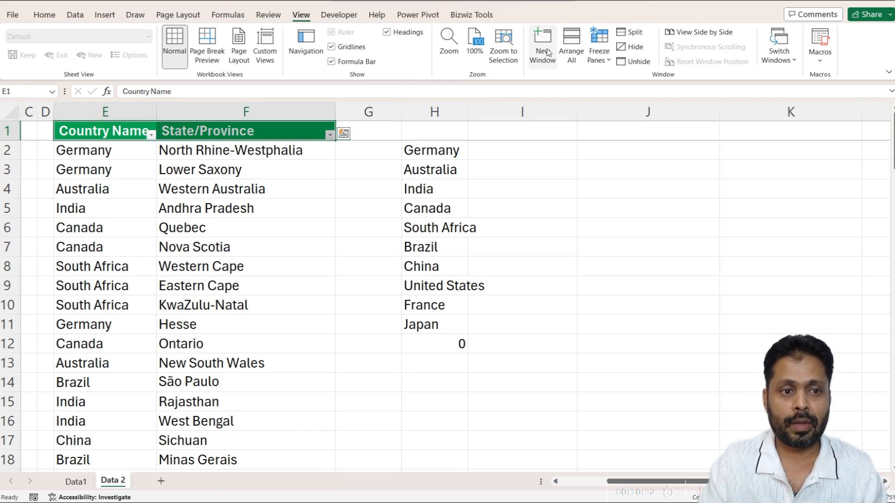
# Step: Filter the Country Name column to show only Germany and highlight its states in column F
pyautogui.click(147, 136)
pyautogui.click(150, 135)
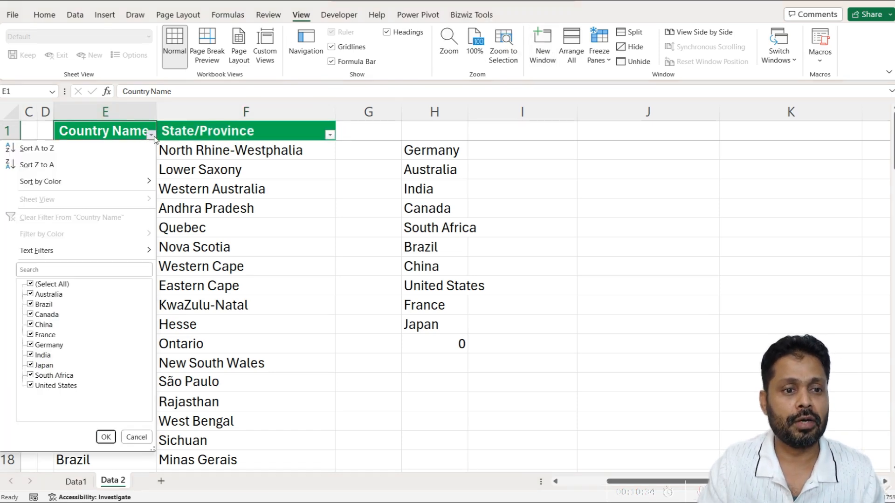
pyautogui.click(51, 284)
pyautogui.click(48, 345)
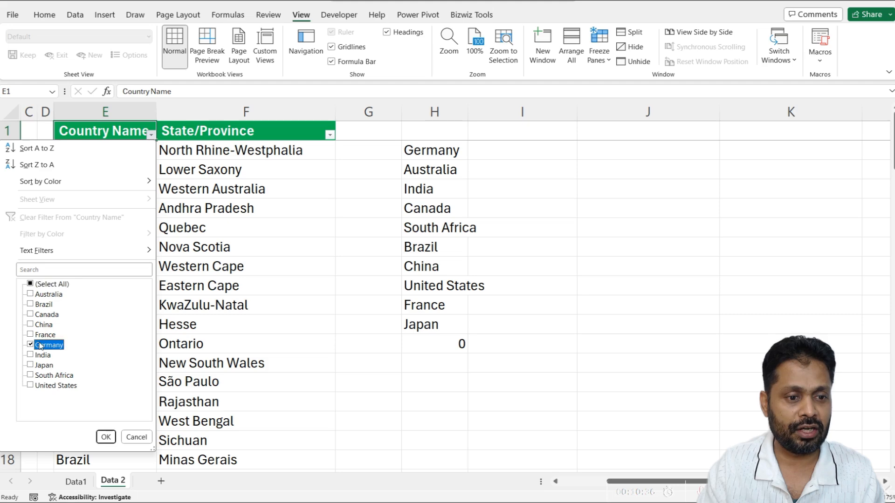
pyautogui.click(100, 439)
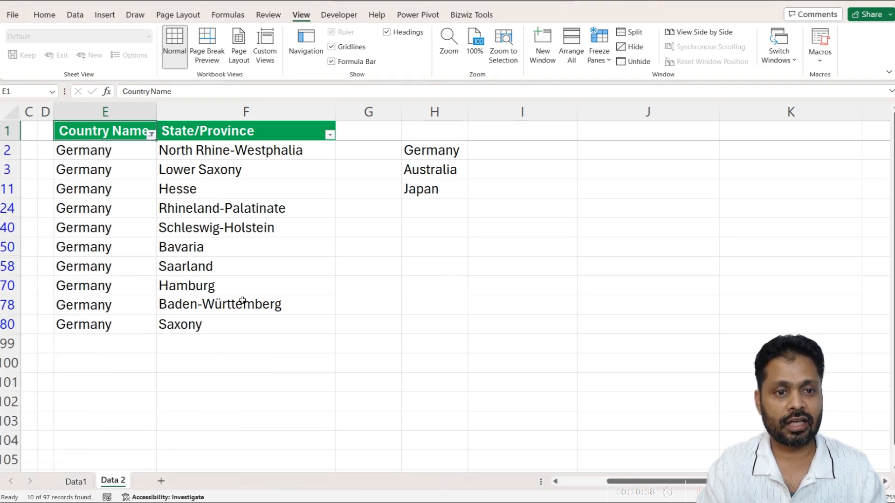
pyautogui.moveTo(189, 150); pyautogui.dragTo(203, 317)
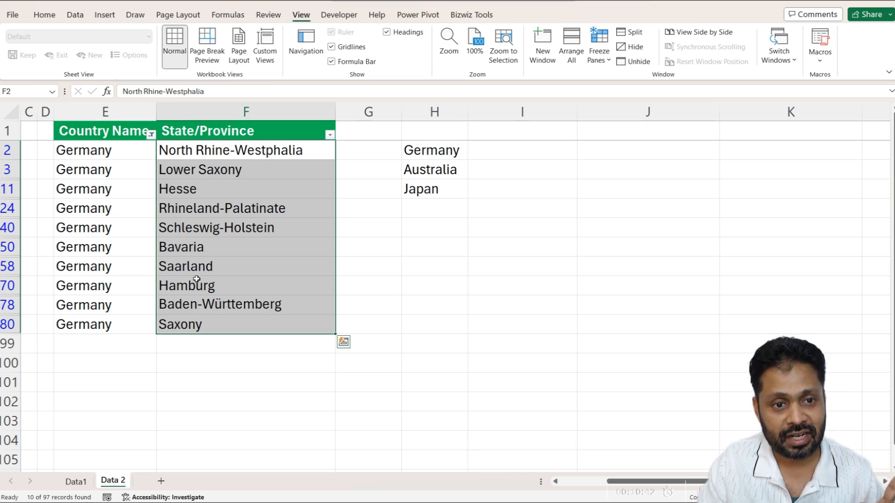
# Step: Clear the Country Name filter so that all rows of the source list show again
pyautogui.click(216, 130)
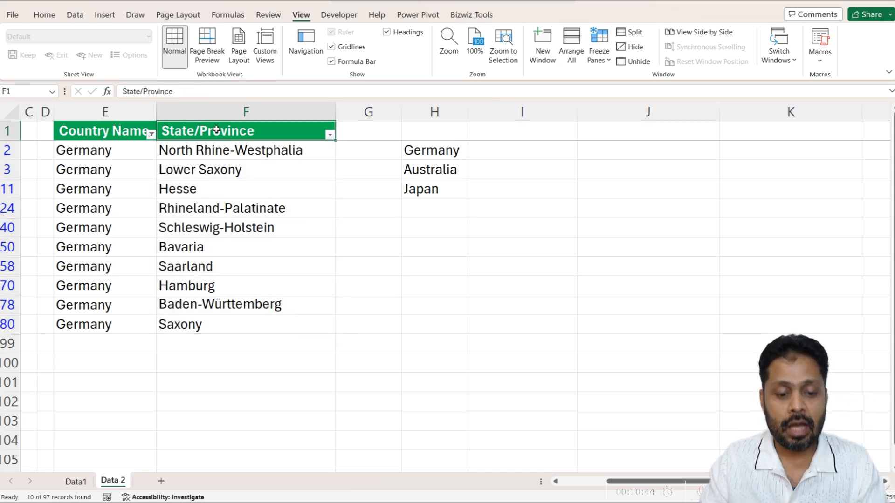
pyautogui.hotkey('alt', 'd')
pyautogui.press('f')
pyautogui.press('s')
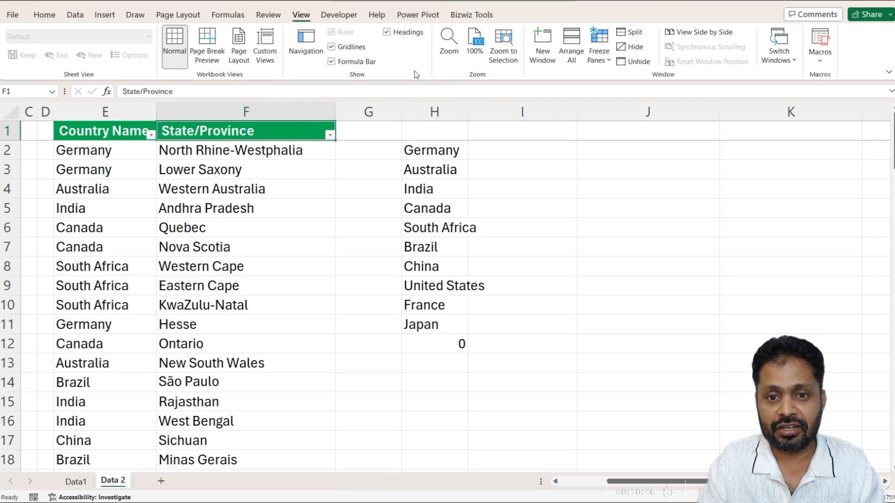
# Step: Begin a FILTER formula in I2 with the state/province range as its array, locked as $F$2:$F$105
pyautogui.click(520, 151)
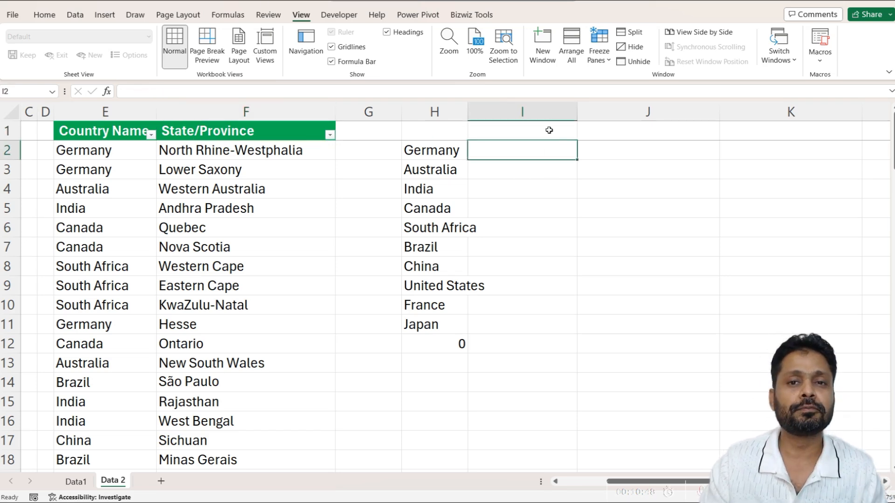
pyautogui.write('=fi')
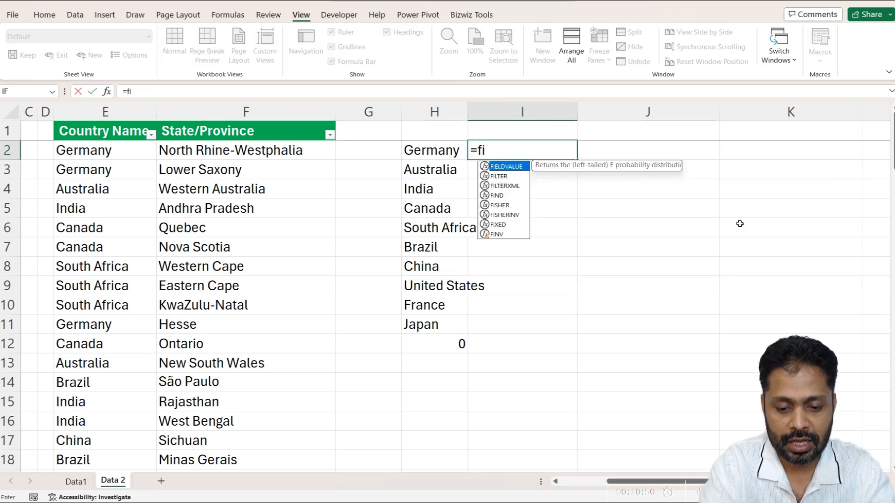
pyautogui.write('lter')
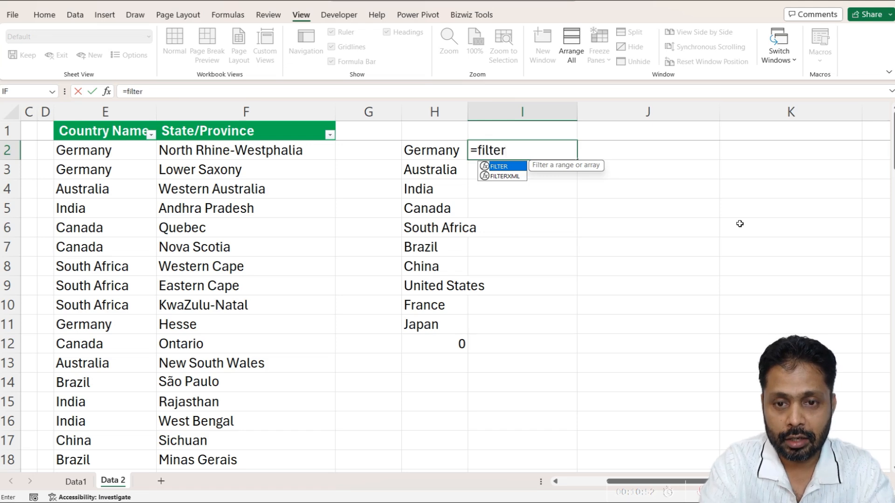
pyautogui.write('(')
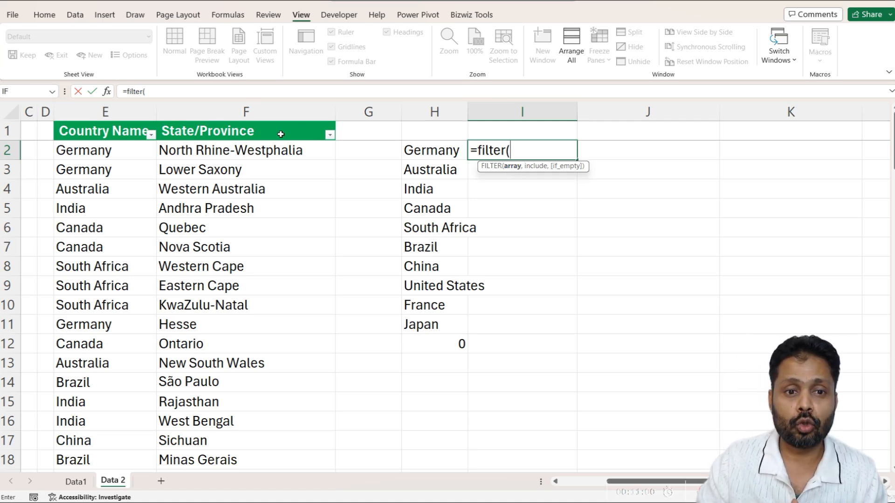
pyautogui.click(263, 147)
pyautogui.hotkey('ctrl', 'shift', 'Down')
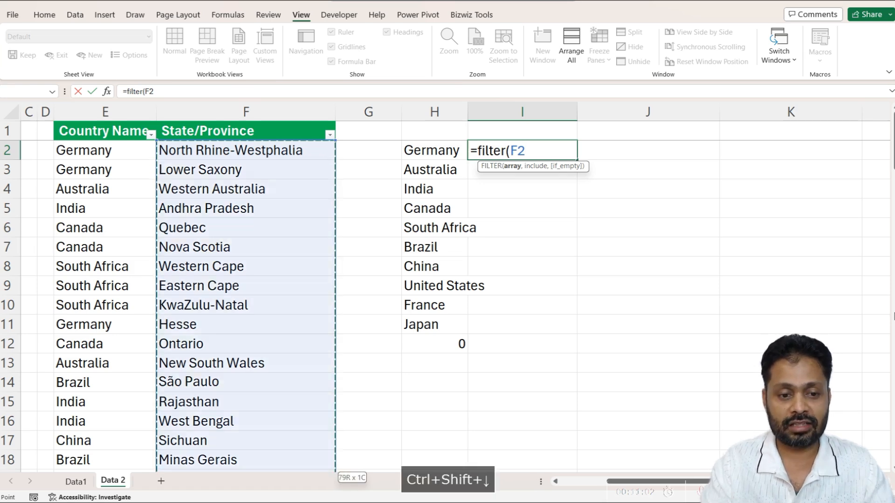
pyautogui.hotkey('shift', 'Down')
pyautogui.hotkey('shift', 'Down')
pyautogui.hotkey('shift', 'Down')
pyautogui.hotkey('shift', 'Down')
pyautogui.hotkey('shift', 'Down')
pyautogui.hotkey('shift', 'Down')
pyautogui.hotkey('shift', 'Down')
pyautogui.hotkey('shift', 'Down')
pyautogui.hotkey('shift', 'Down')
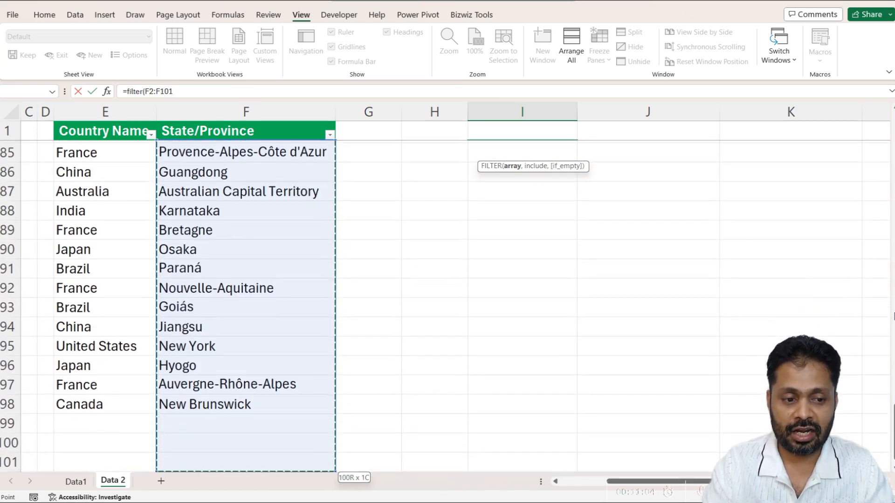
pyautogui.hotkey('shift', 'Up')
pyautogui.hotkey('shift', 'Up')
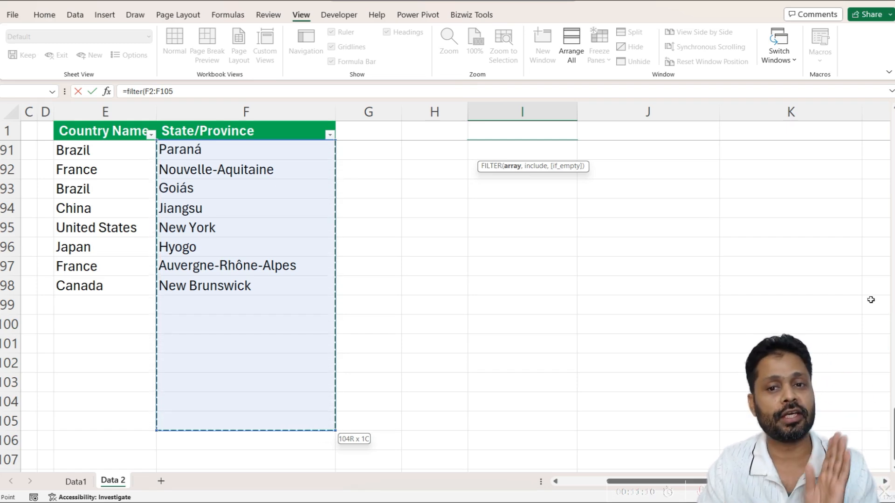
pyautogui.scroll(8, 838, 213)
pyautogui.scroll(20, 837, 213)
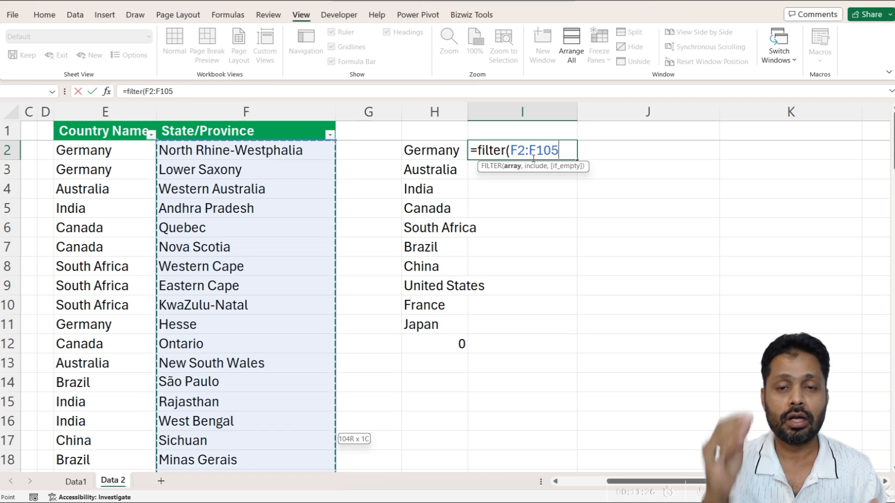
pyautogui.press('F4')
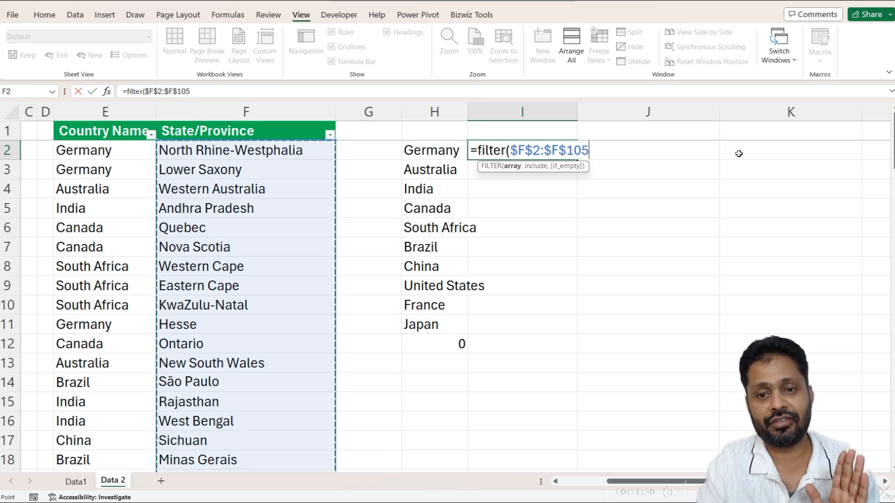
pyautogui.write(',')
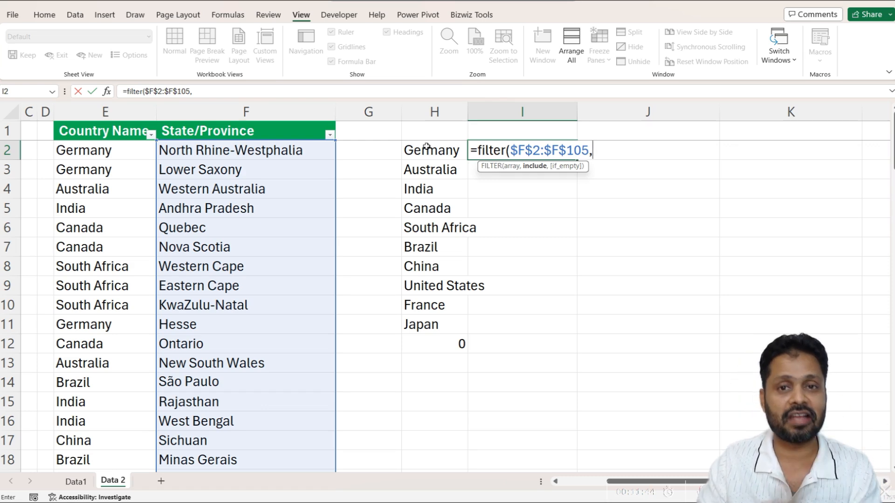
# Step: Add the country names as the FILTER formula's include range, locked as $E$2:$E$105
pyautogui.click(144, 151)
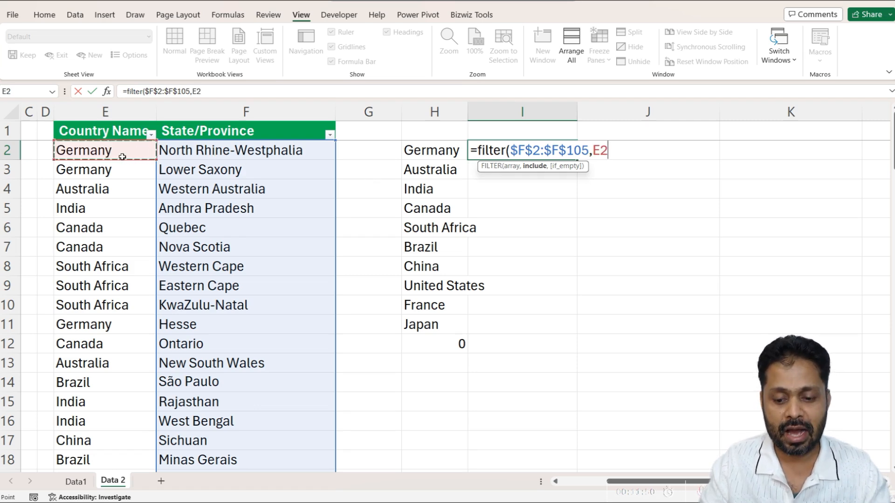
pyautogui.hotkey('ctrl', 'shift', 'Down')
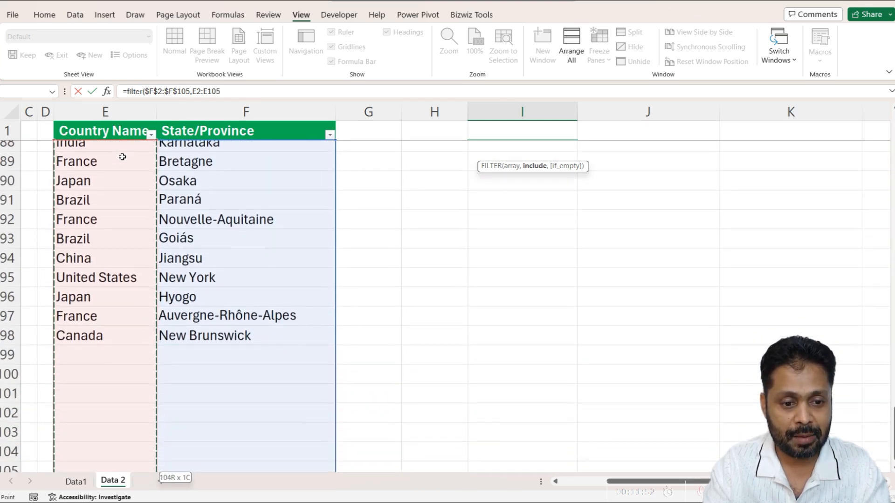
pyautogui.hotkey('shift', 'Up')
pyautogui.hotkey('shift', 'Up')
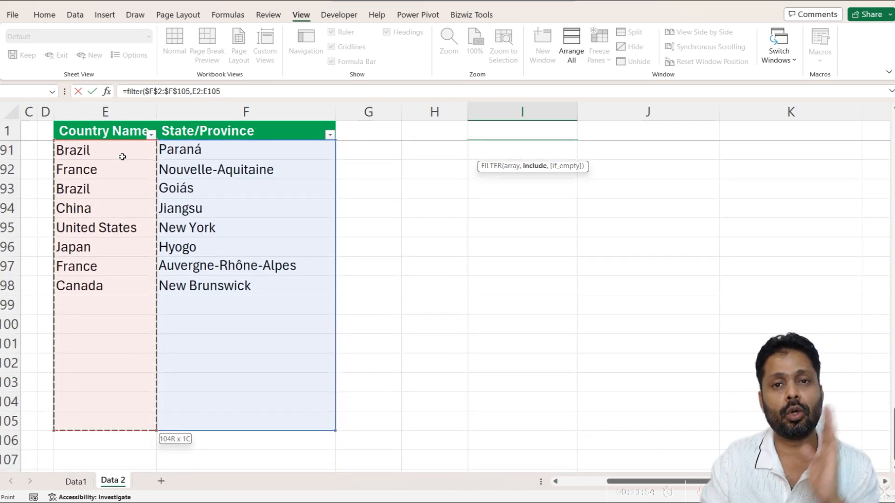
pyautogui.scroll(20, 266, 223)
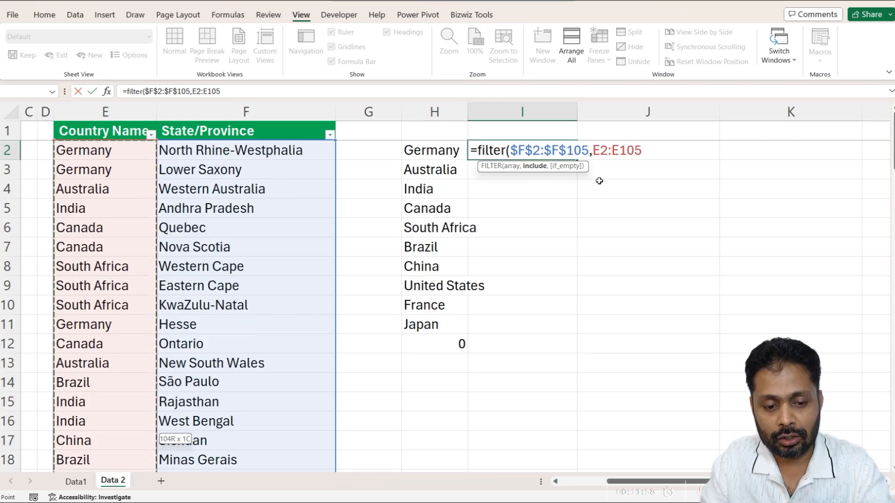
pyautogui.press('F4')
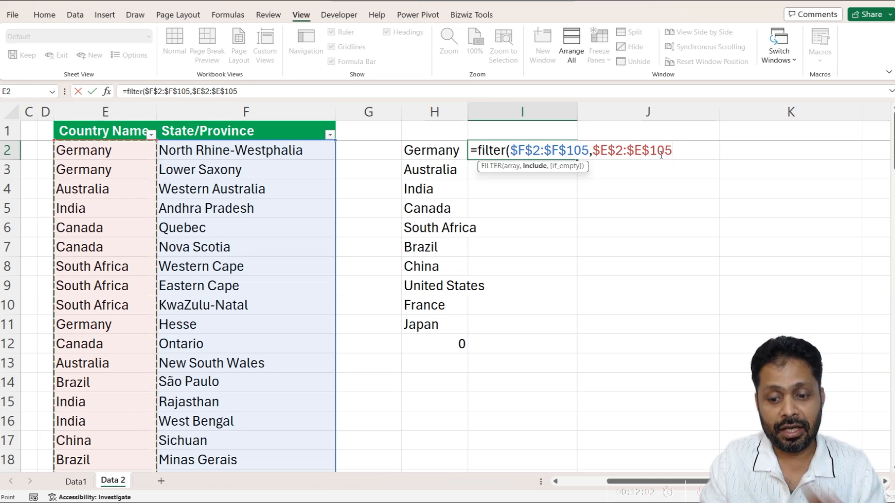
# Step: Complete the include condition by matching the country range to H2, and enter the FILTER formula in I2
pyautogui.write('=')
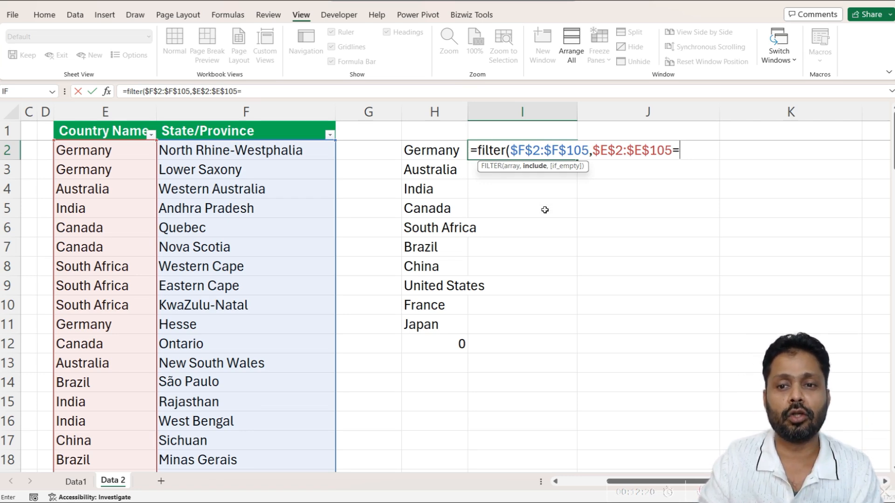
pyautogui.click(443, 152)
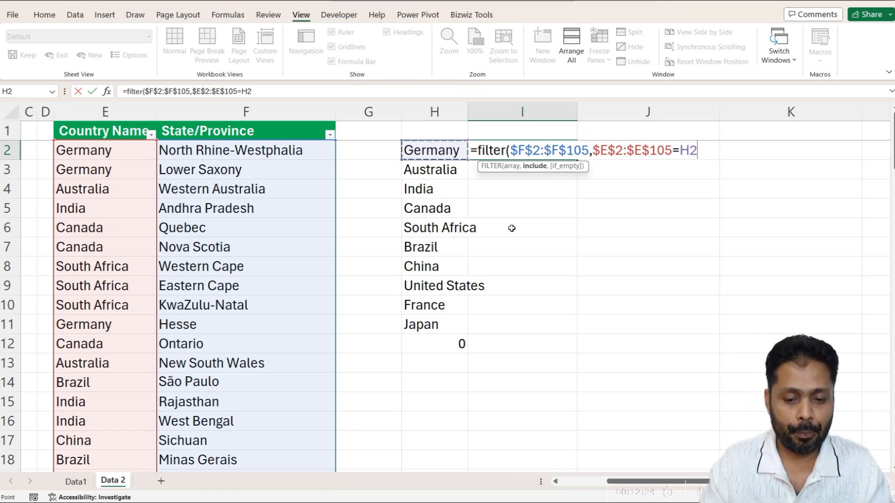
pyautogui.write(')')
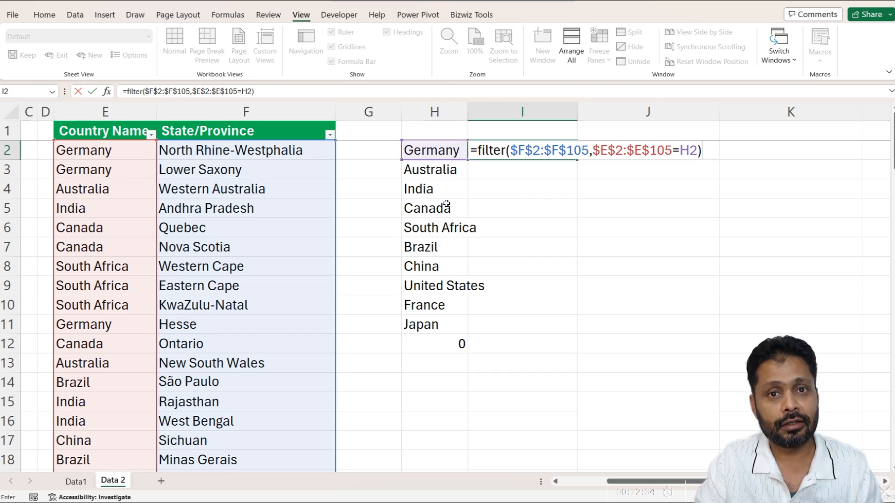
pyautogui.hotkey('ctrl', 'Return')
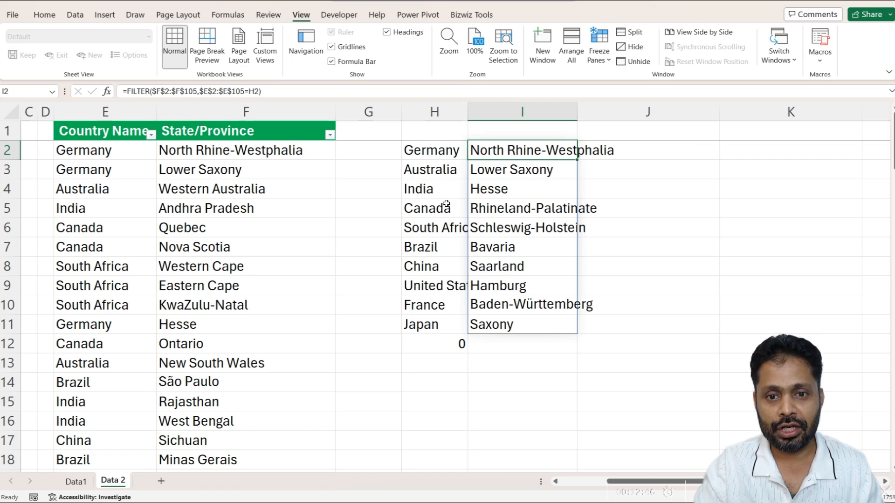
pyautogui.click(501, 168)
pyautogui.click(507, 191)
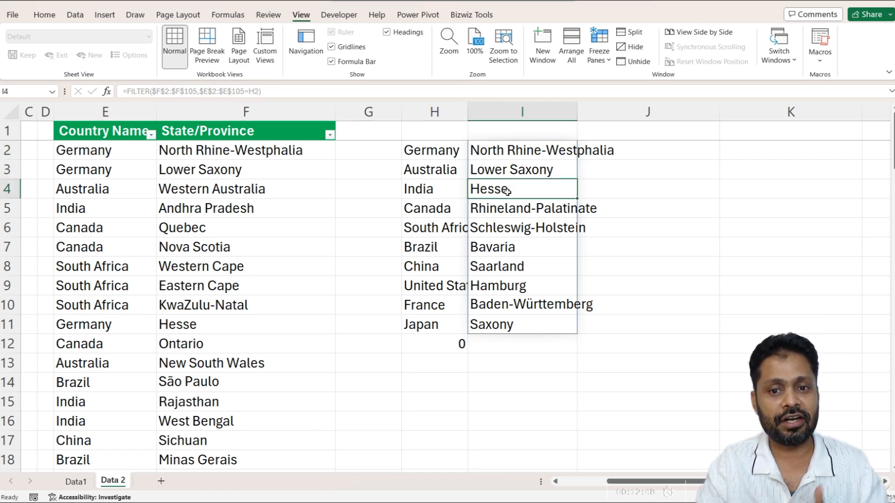
# Step: Wrap the FILTER formula in I2 in TRANSPOSE so that the states spill across the row
pyautogui.click(506, 151)
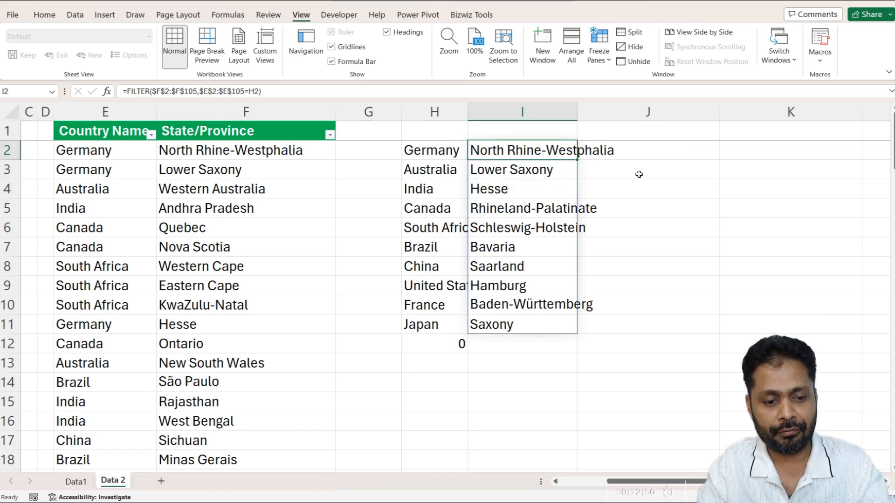
pyautogui.press('F2')
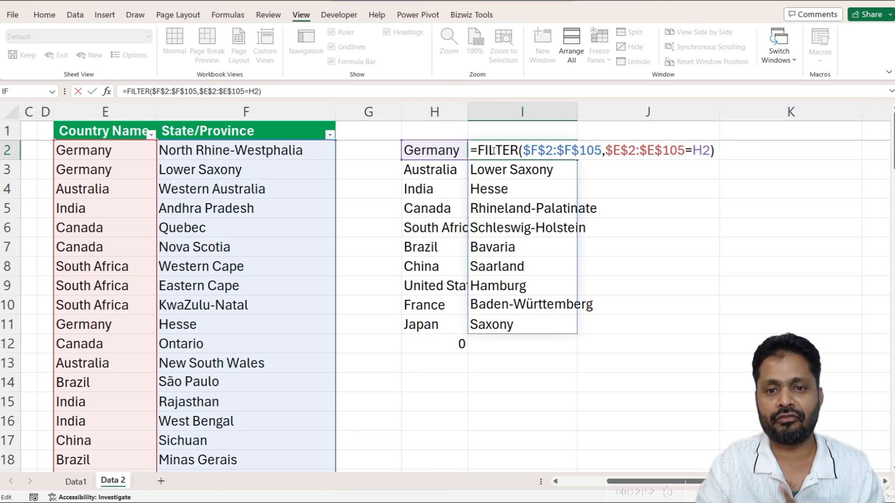
pyautogui.moveTo(480, 151); pyautogui.dragTo(738, 152)
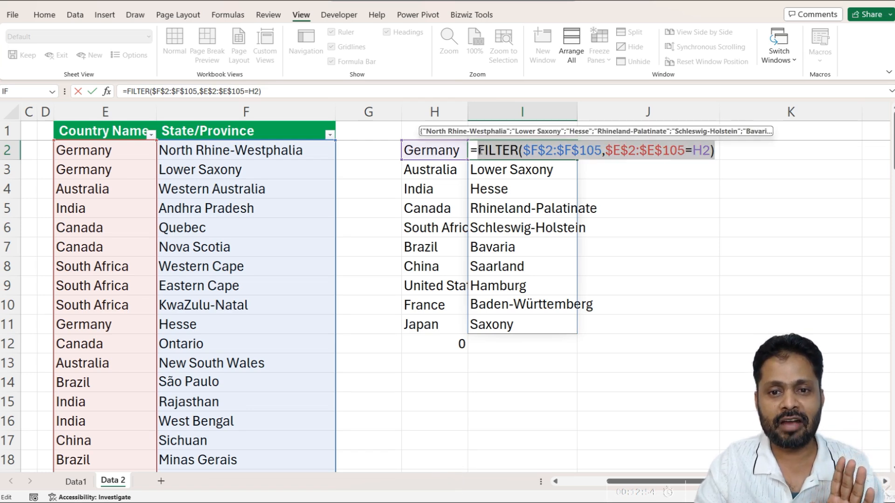
pyautogui.press('Left')
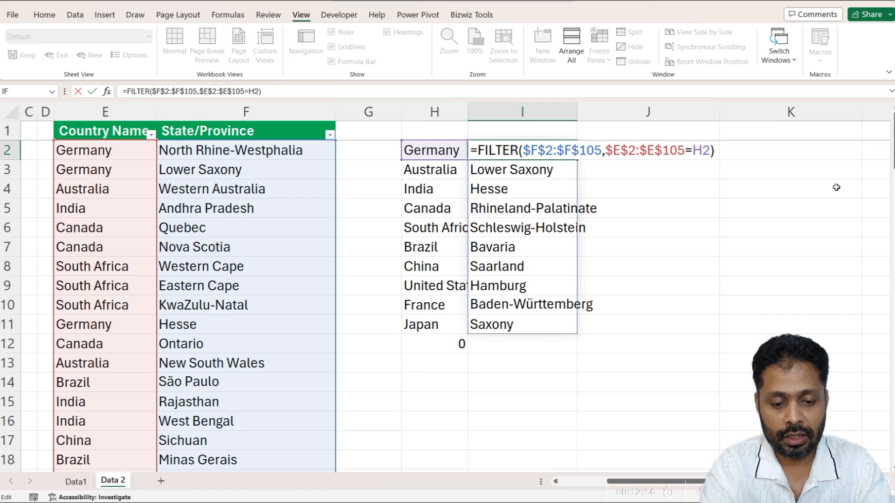
pyautogui.write('transpose')
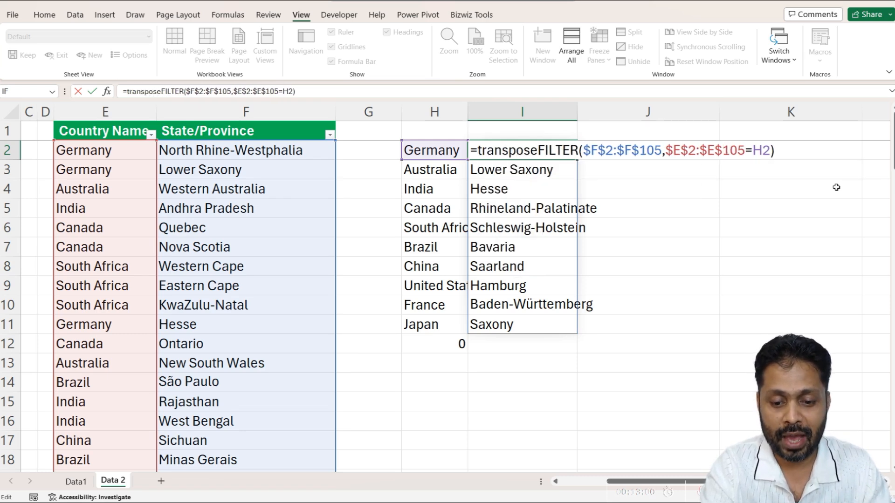
pyautogui.write('(')
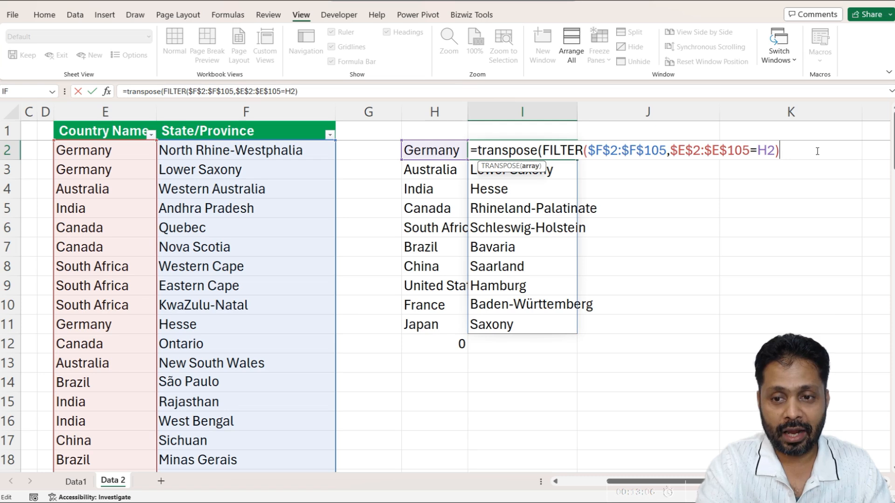
pyautogui.write(')')
pyautogui.press('Return')
pyautogui.press('Up')
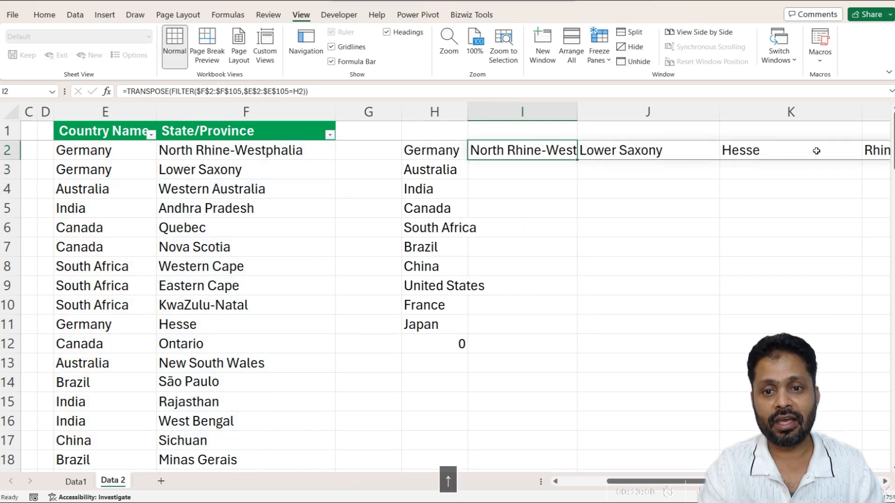
# Step: Examine the states spilled across row 2 from I2 to the end of the range and the empty cells beyond it
pyautogui.press('Right')
pyautogui.press('Right')
pyautogui.press('Right')
pyautogui.press('Right')
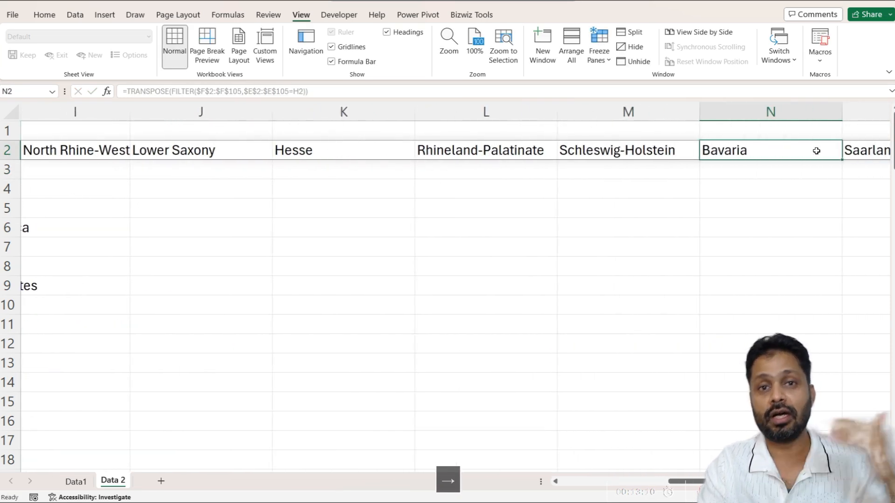
pyautogui.press('Right')
pyautogui.press('Right')
pyautogui.press('Right')
pyautogui.press('Right')
pyautogui.press('Right')
pyautogui.press('Right')
pyautogui.press('Left')
pyautogui.press('Left')
pyautogui.press('Left')
pyautogui.press('Left')
pyautogui.press('Left')
pyautogui.press('Left')
pyautogui.press('Left')
pyautogui.press('Left')
pyautogui.press('Left')
pyautogui.press('Left')
pyautogui.press('Left')
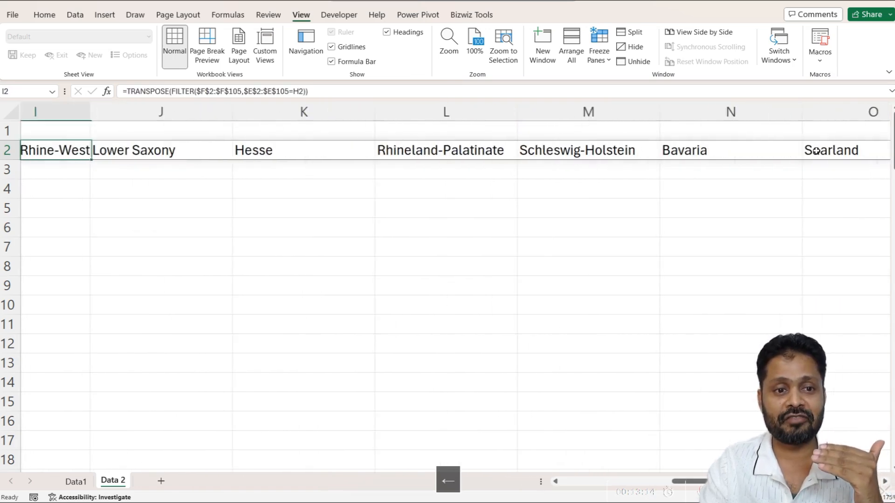
pyautogui.press('Left')
pyautogui.press('Left')
pyautogui.press('Right')
pyautogui.press('Right')
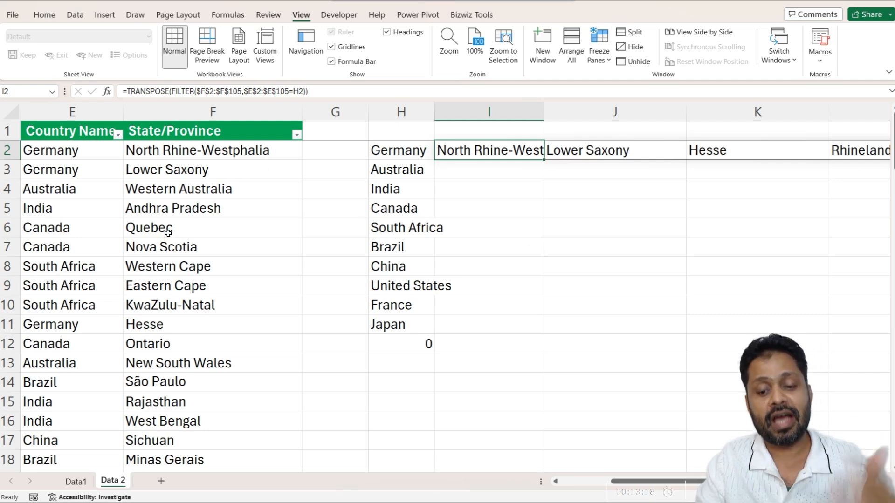
pyautogui.press('Right')
pyautogui.hotkey('ctrl', 'Right')
pyautogui.press('Right')
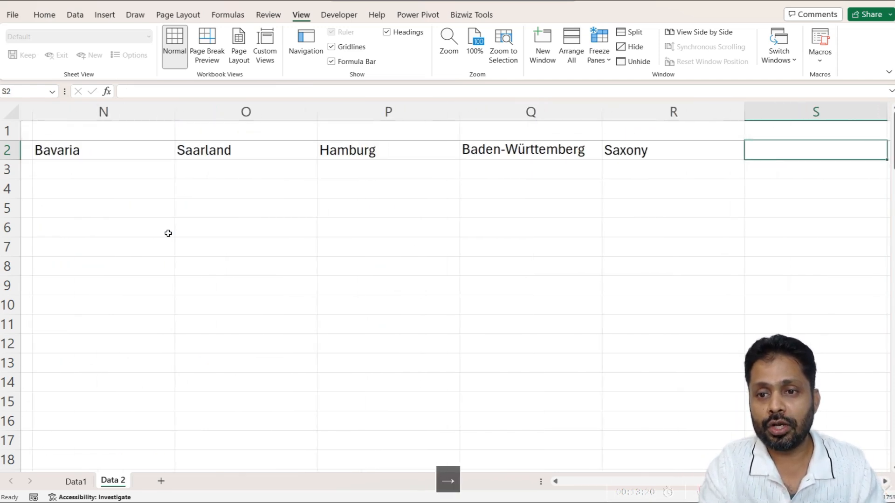
pyautogui.press('Left')
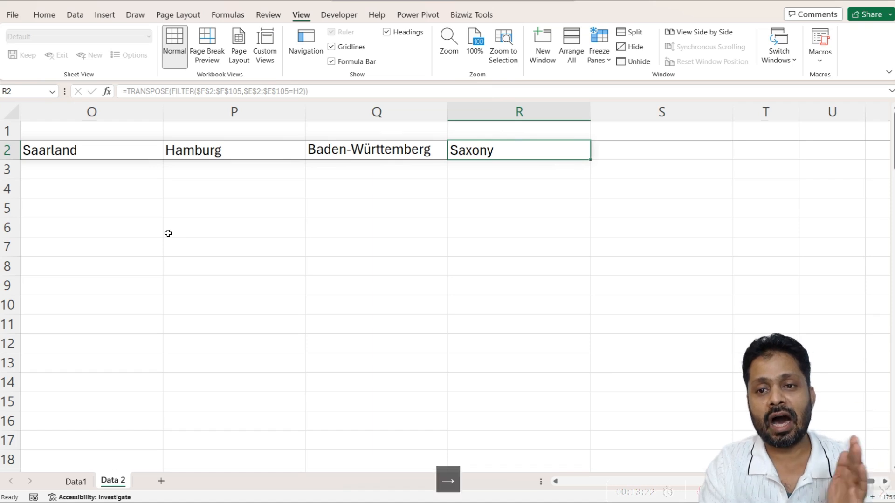
pyautogui.press('Right')
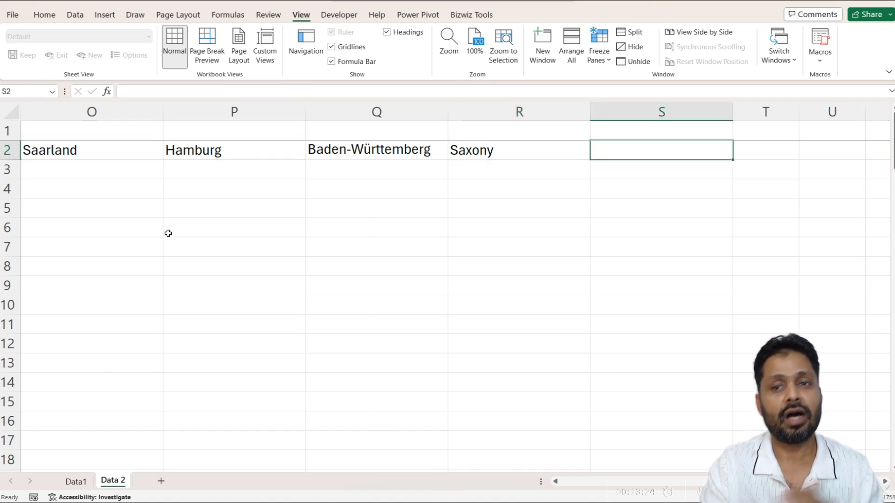
pyautogui.press('Right')
pyautogui.press('Left')
pyautogui.press('Left')
pyautogui.press('Left')
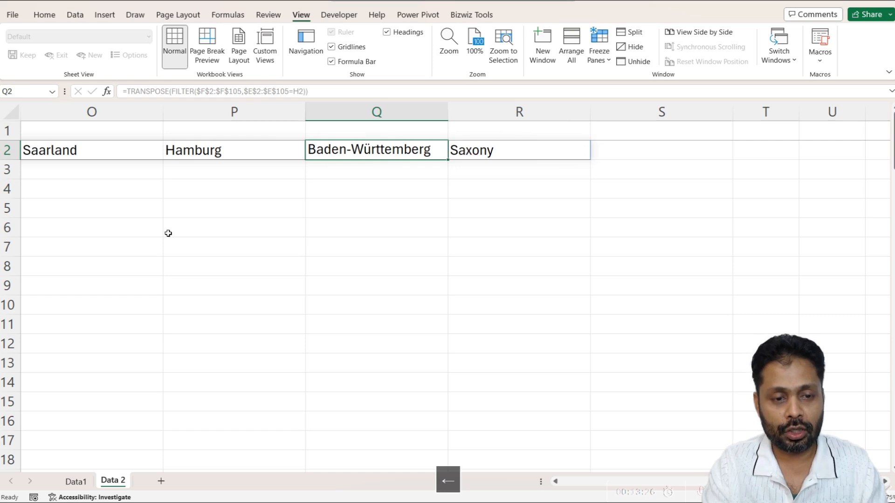
# Step: Copy the TRANSPOSE/FILTER formula from I2 down through I11 for the remaining countries
pyautogui.hotkey('ctrl', 'Left')
pyautogui.press('Right')
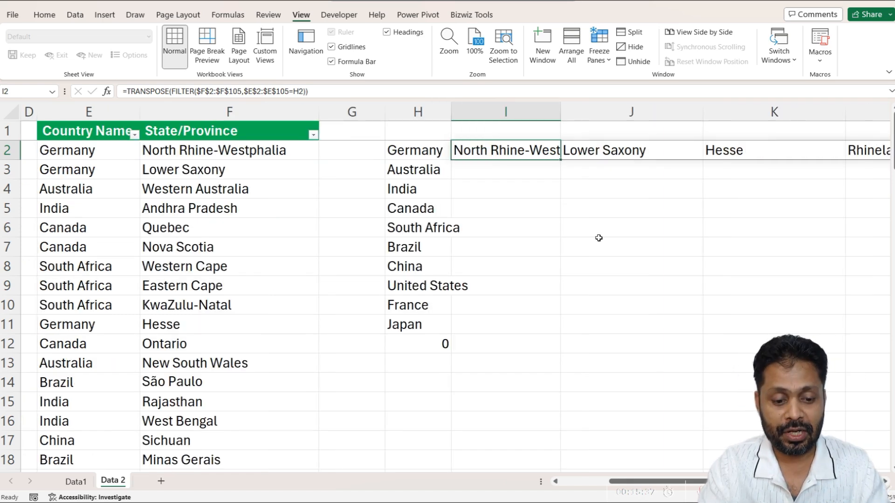
pyautogui.hotkey('ctrl', 'c')
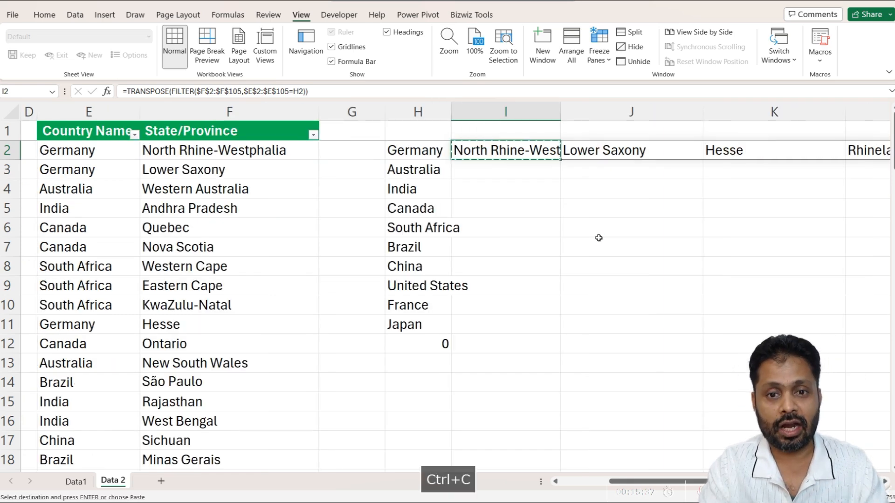
pyautogui.hotkey('shift', 'Down')
pyautogui.hotkey('shift', 'Down')
pyautogui.hotkey('shift', 'Down')
pyautogui.hotkey('shift', 'Down')
pyautogui.hotkey('shift', 'Down')
pyautogui.hotkey('shift', 'Down')
pyautogui.hotkey('shift', 'Down')
pyautogui.hotkey('shift', 'Down')
pyautogui.hotkey('shift', 'Down')
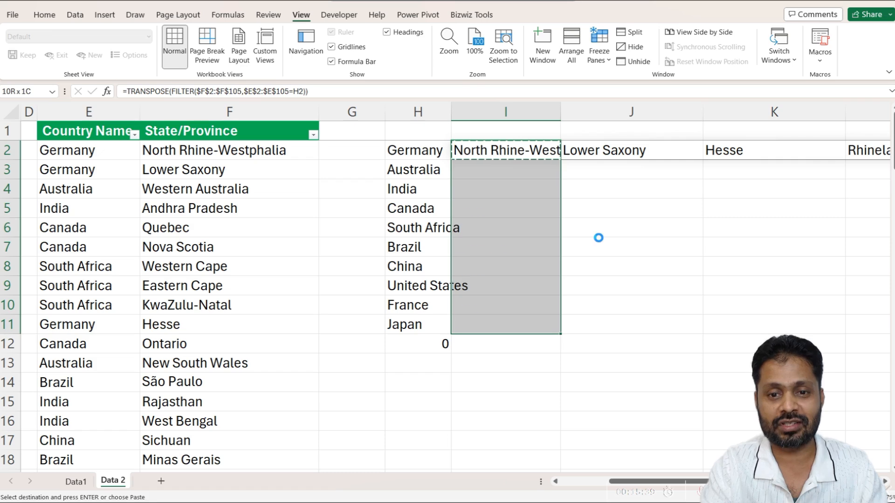
pyautogui.press('Return')
pyautogui.hotkey('ctrl', 'Down')
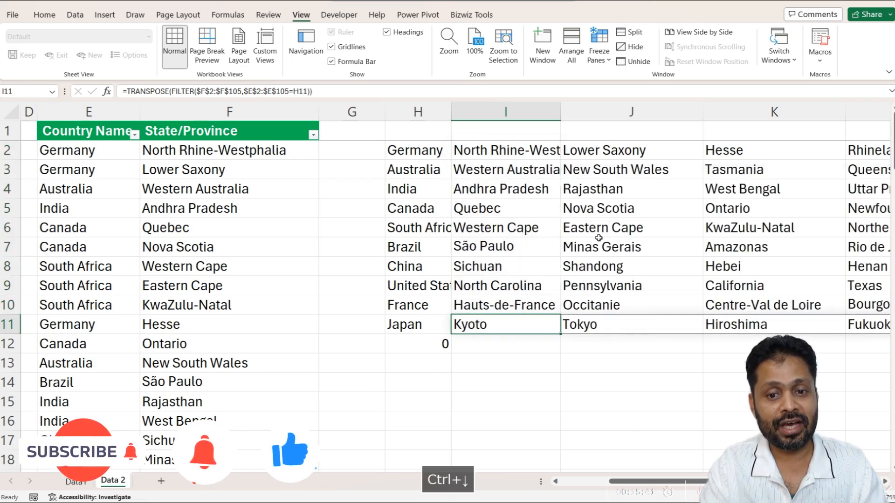
# Step: Review the unique country list in column H, the cells below it, and the UNIQUE formula in H2
pyautogui.press('Left')
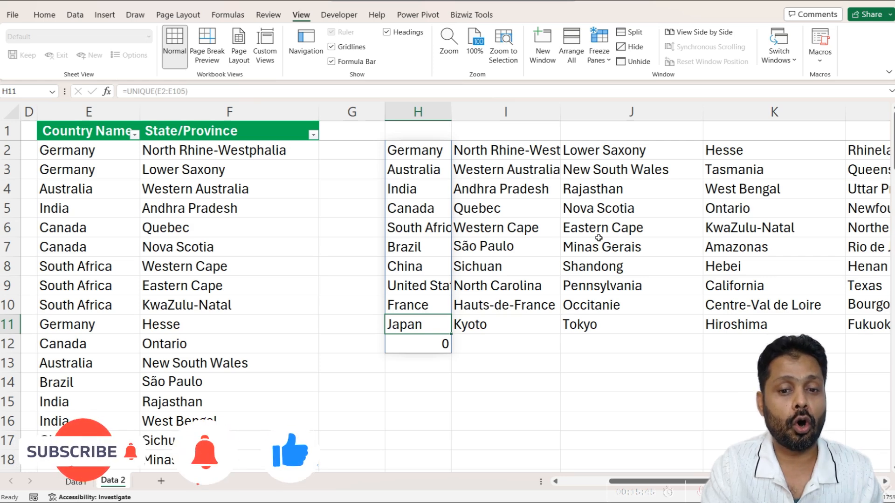
pyautogui.press('Down')
pyautogui.press('Down')
pyautogui.press('Down')
pyautogui.press('Down')
pyautogui.press('Down')
pyautogui.press('Up')
pyautogui.press('Up')
pyautogui.press('Up')
pyautogui.press('Up')
pyautogui.press('Up')
pyautogui.press('Up')
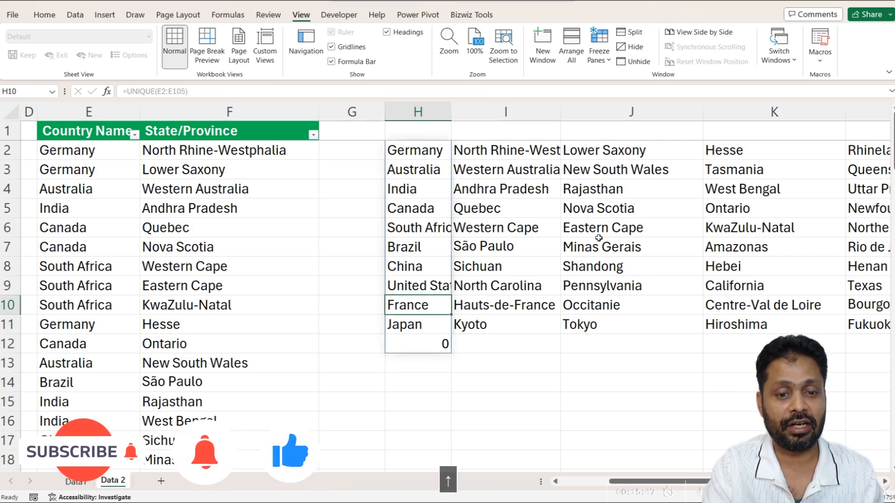
pyautogui.hotkey('ctrl', 'Up')
pyautogui.press('F2')
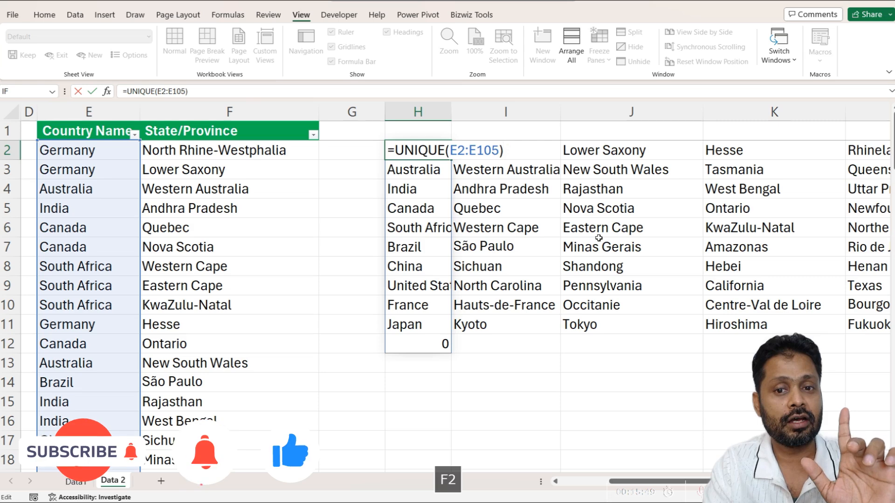
pyautogui.press('Escape')
# Step: Extend the state formula from I11 down through I17 to leave room for additional countries
pyautogui.press('Right')
pyautogui.press('Down')
pyautogui.press('Down')
pyautogui.press('Down')
pyautogui.press('Down')
pyautogui.press('Down')
pyautogui.press('Down')
pyautogui.press('Down')
pyautogui.press('Down')
pyautogui.press('Down')
pyautogui.press('Down')
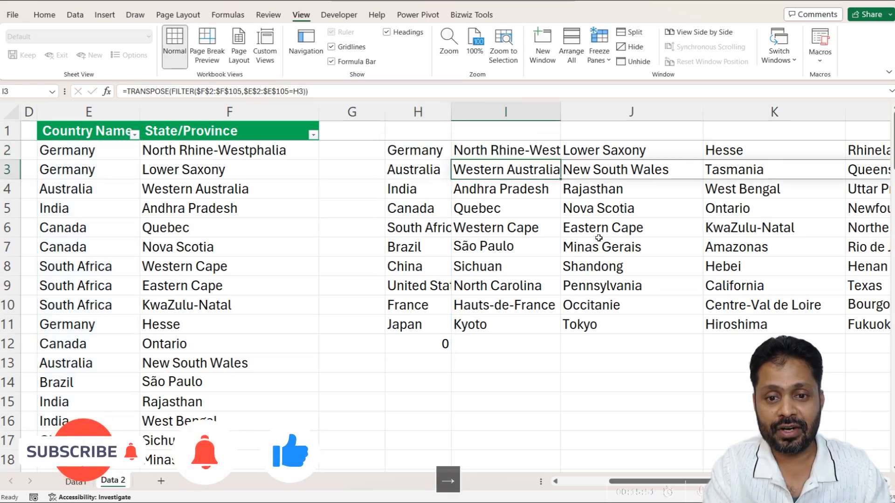
pyautogui.press('Up')
pyautogui.hotkey('ctrl', 'c')
pyautogui.hotkey('shift', 'Down')
pyautogui.hotkey('shift', 'Down')
pyautogui.hotkey('shift', 'Down')
pyautogui.hotkey('shift', 'Down')
pyautogui.hotkey('shift', 'Down')
pyautogui.hotkey('shift', 'Down')
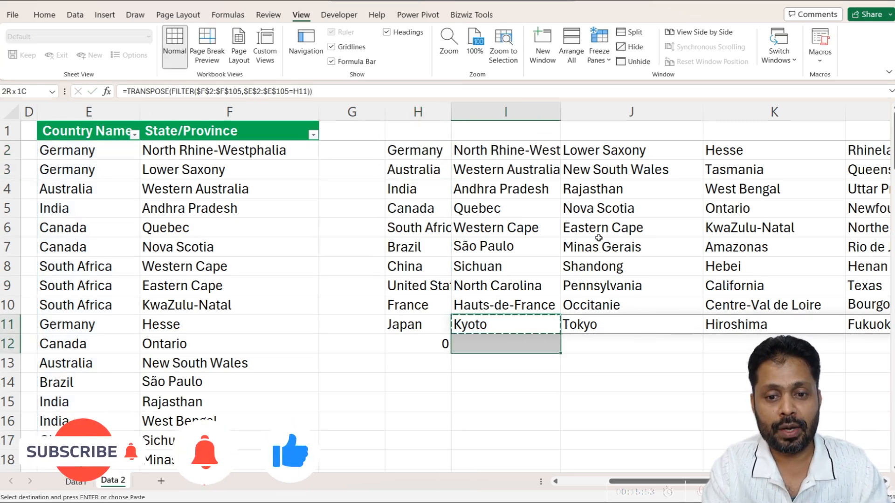
pyautogui.press('Return')
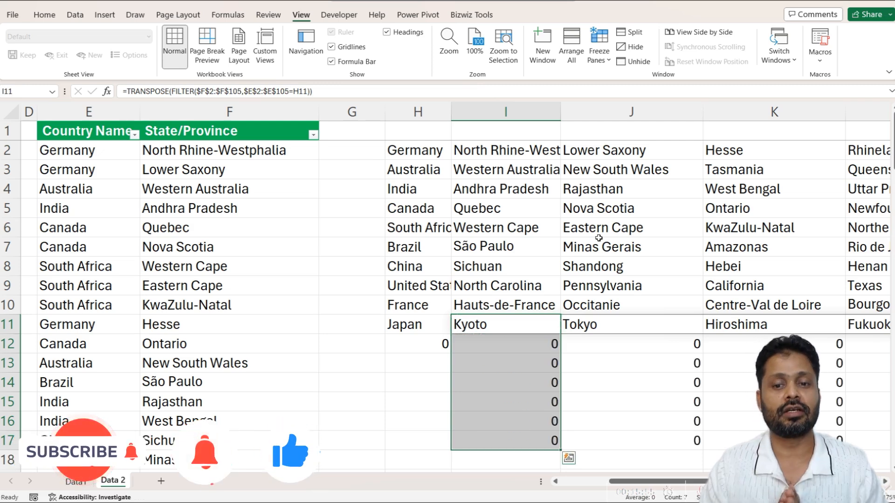
# Step: Check the extra formula rows I12:I17 and the country list cell H12 beside them
pyautogui.press('Down')
pyautogui.press('Down')
pyautogui.press('Down')
pyautogui.press('Down')
pyautogui.press('Down')
pyautogui.press('Down')
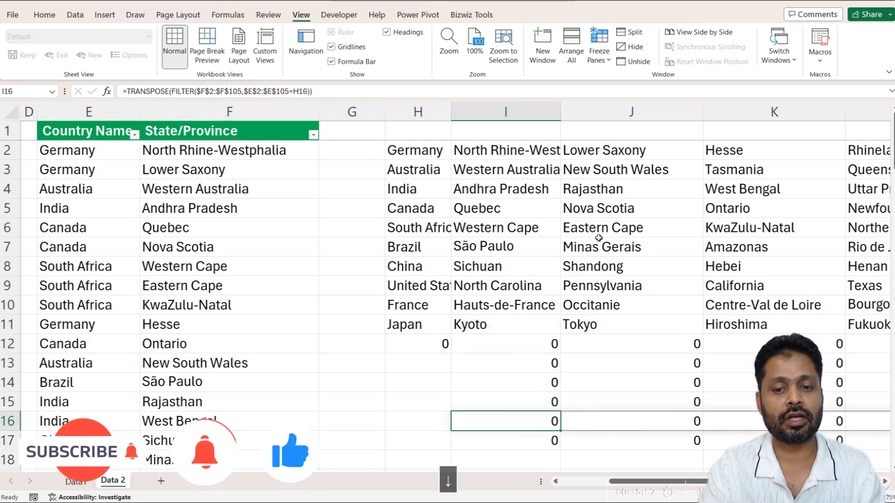
pyautogui.press('Up')
pyautogui.press('Up')
pyautogui.press('Up')
pyautogui.press('Up')
pyautogui.press('Up')
pyautogui.press('Up')
pyautogui.press('Down')
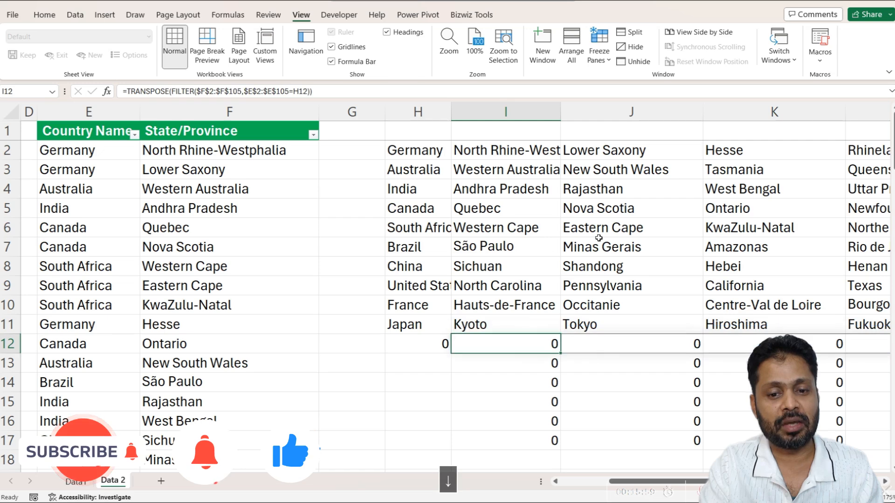
pyautogui.press('Left')
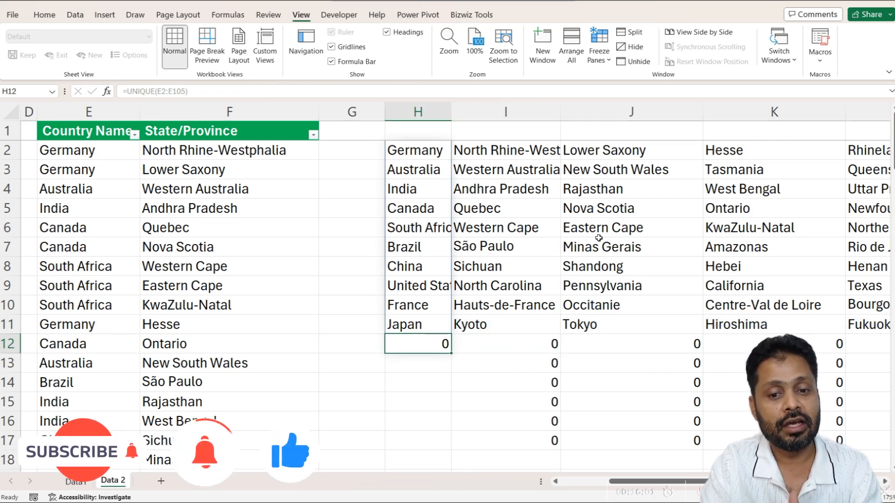
pyautogui.press('Down')
pyautogui.press('Up')
pyautogui.press('Right')
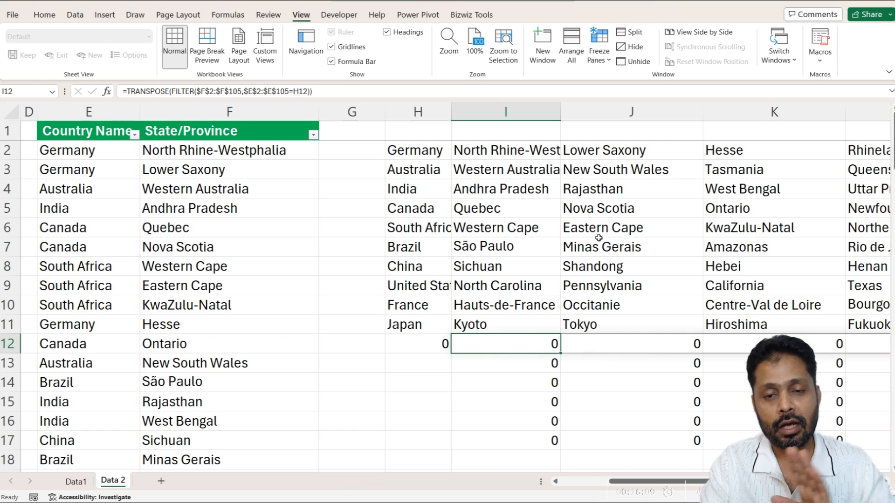
# Step: Review the state formulas in column I from I12 back up to I2
pyautogui.press('Up')
pyautogui.press('Up')
pyautogui.press('Up')
pyautogui.press('Up')
pyautogui.press('Up')
pyautogui.press('Up')
pyautogui.press('Up')
pyautogui.press('Up')
pyautogui.press('Up')
pyautogui.press('Up')
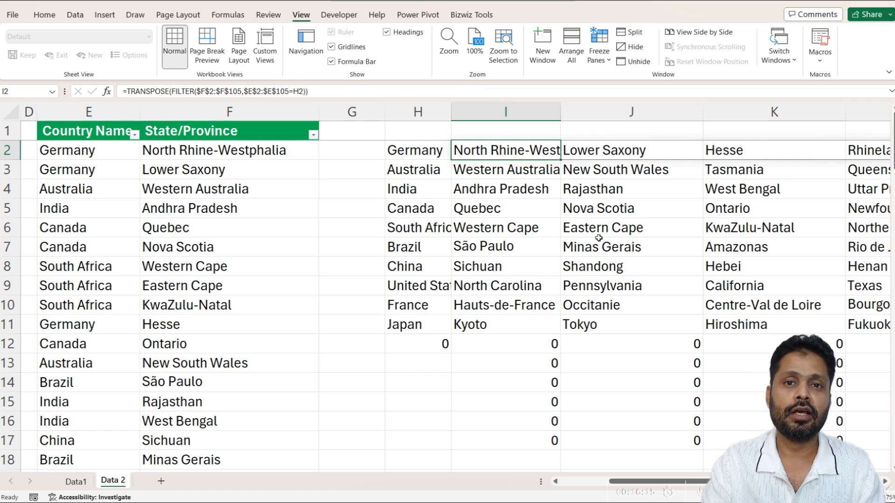
# Step: Apply List data validation to the Country Name cells A2:A15 with the source =$H$2:$H$16
pyautogui.hotkey('ctrl', 'Left')
pyautogui.hotkey('ctrl', 'Left')
pyautogui.hotkey('ctrl', 'Left')
pyautogui.hotkey('ctrl', 'Left')
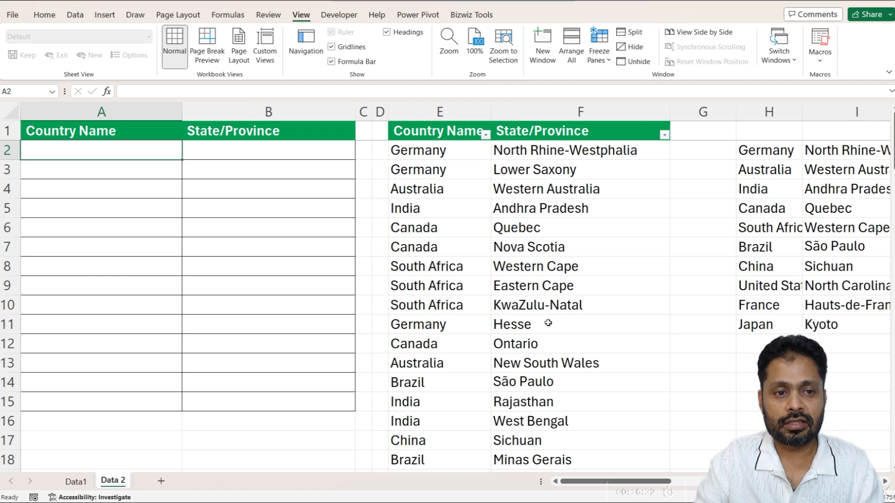
pyautogui.moveTo(146, 153); pyautogui.dragTo(165, 396)
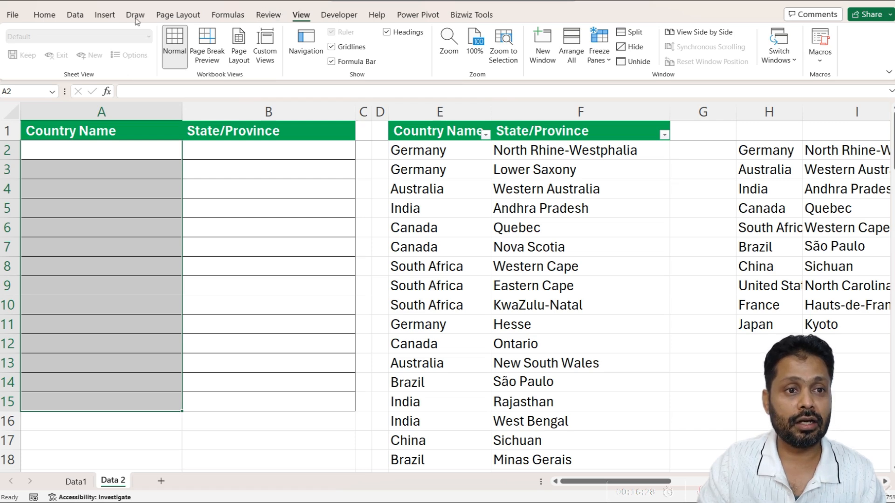
pyautogui.click(76, 15)
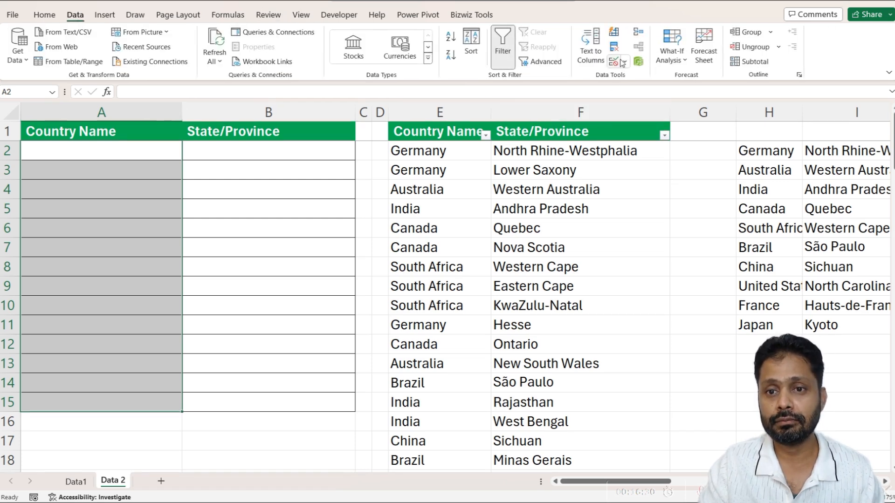
pyautogui.click(616, 63)
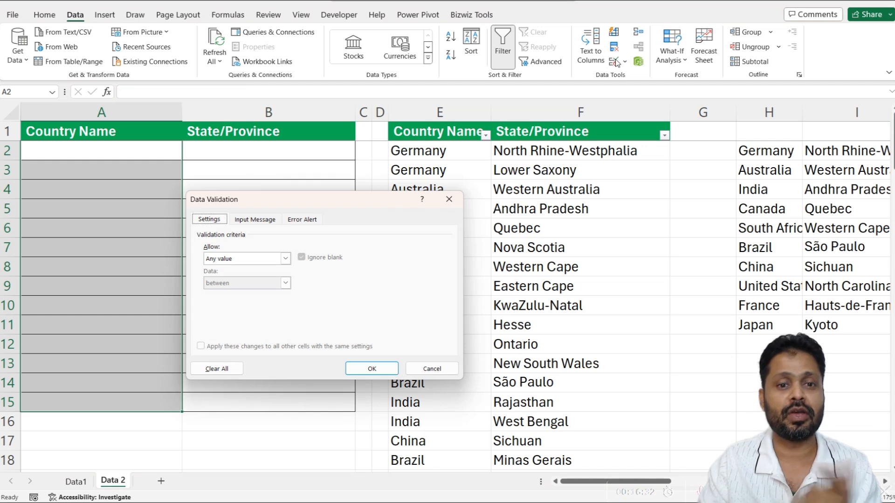
pyautogui.click(286, 259)
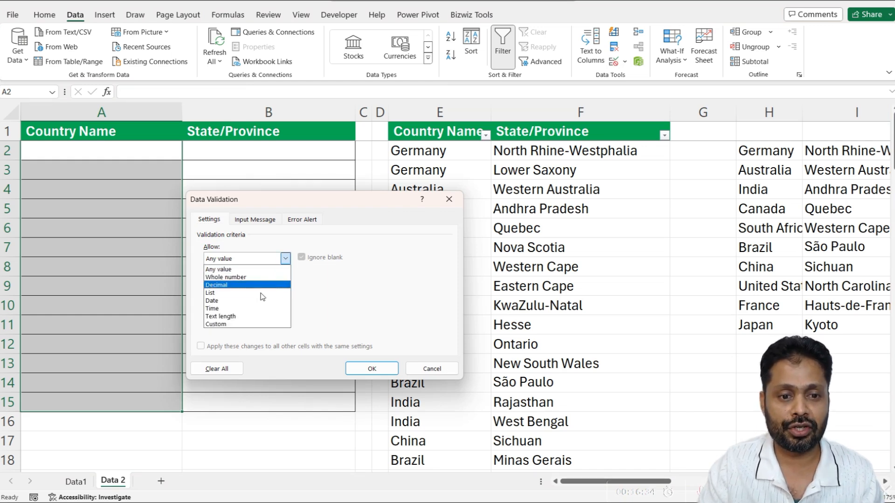
pyautogui.click(259, 293)
pyautogui.click(300, 307)
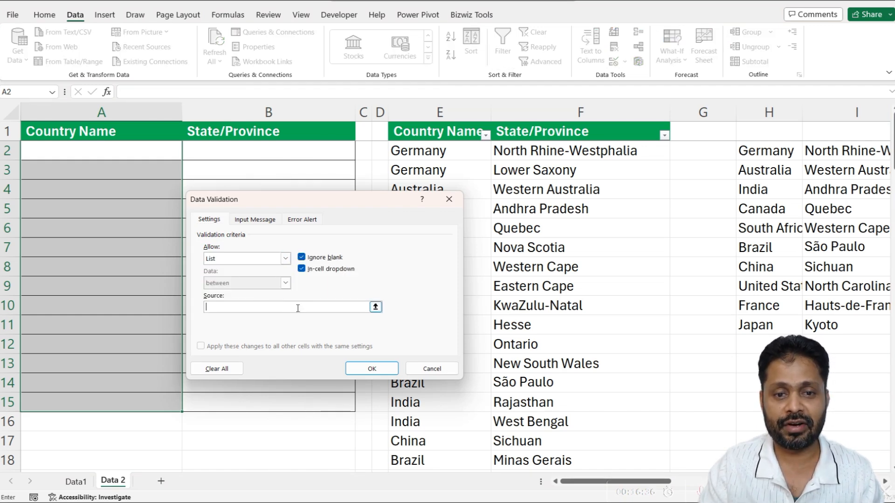
pyautogui.moveTo(766, 152); pyautogui.dragTo(766, 319)
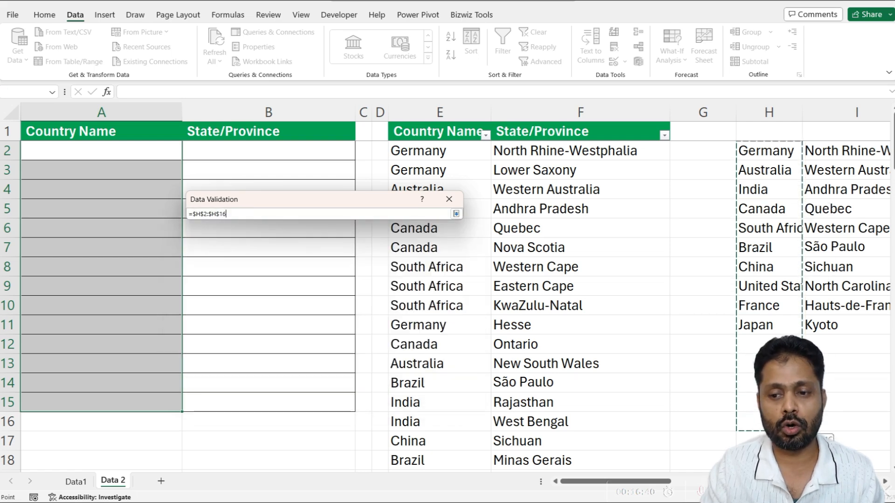
pyautogui.press('Return')
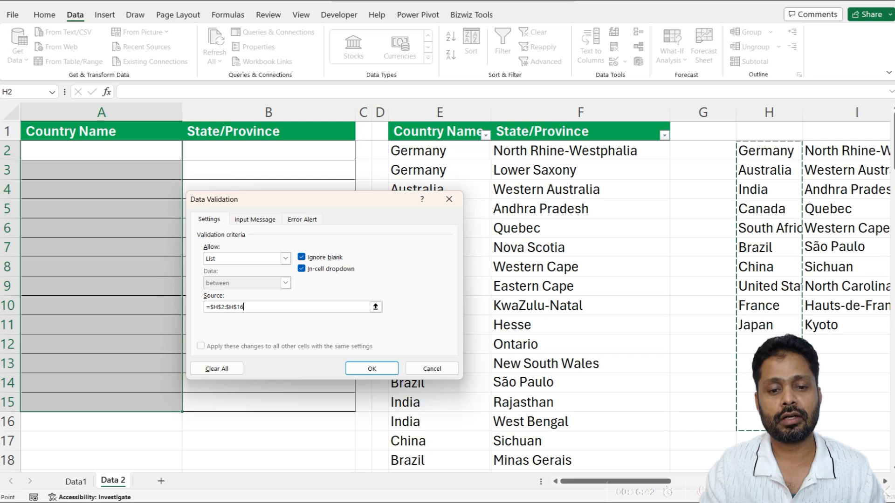
pyautogui.click(372, 369)
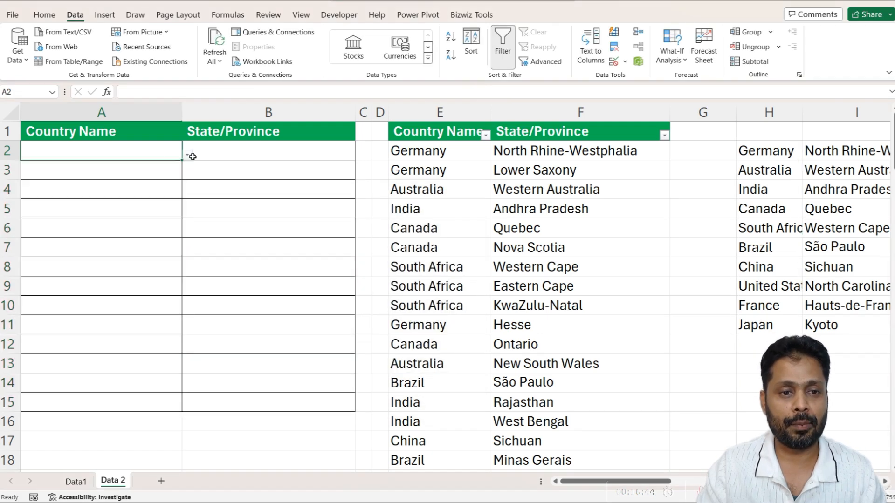
# Step: Choose India from the country dropdown in A2 and check the dropdown options in A3
pyautogui.click(187, 155)
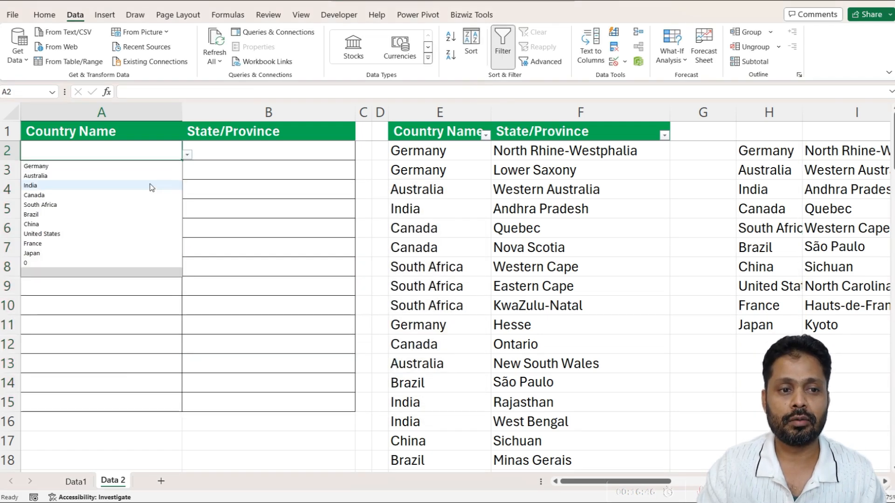
pyautogui.click(151, 186)
pyautogui.click(169, 175)
pyautogui.click(187, 174)
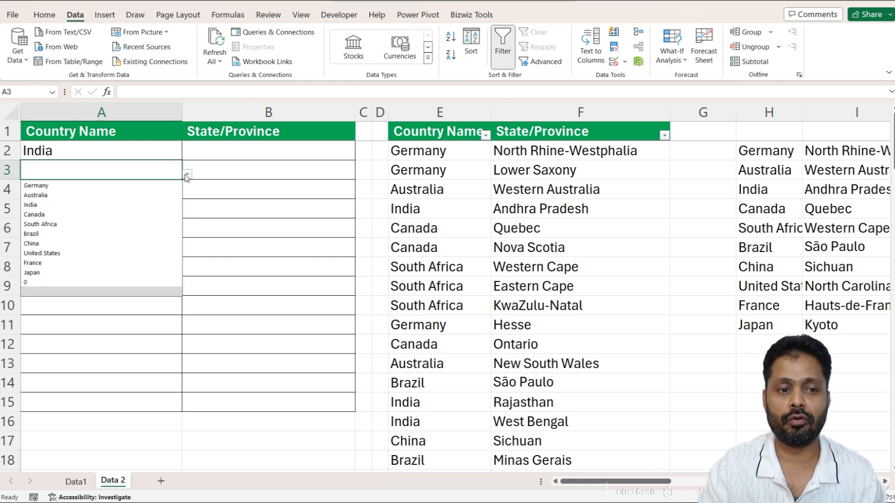
pyautogui.click(258, 175)
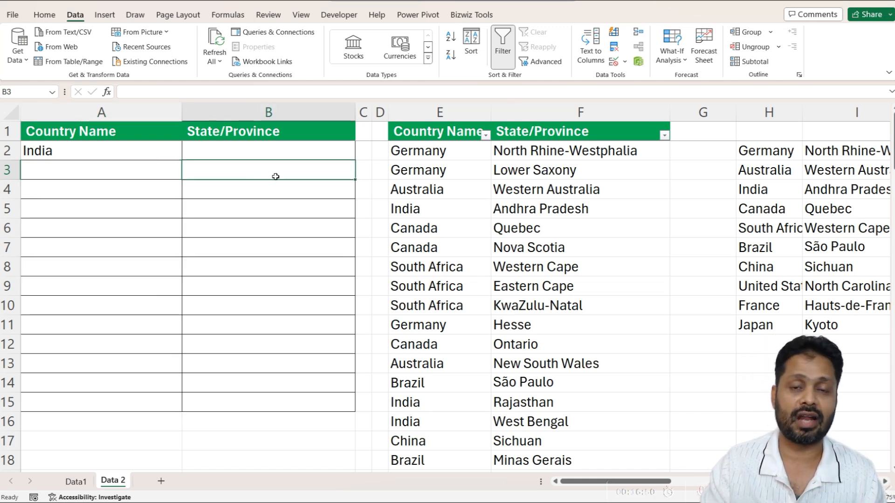
# Step: Begin an XLOOKUP formula in B2 with A2 as the lookup value and column H:H as the lookup array
pyautogui.click(274, 149)
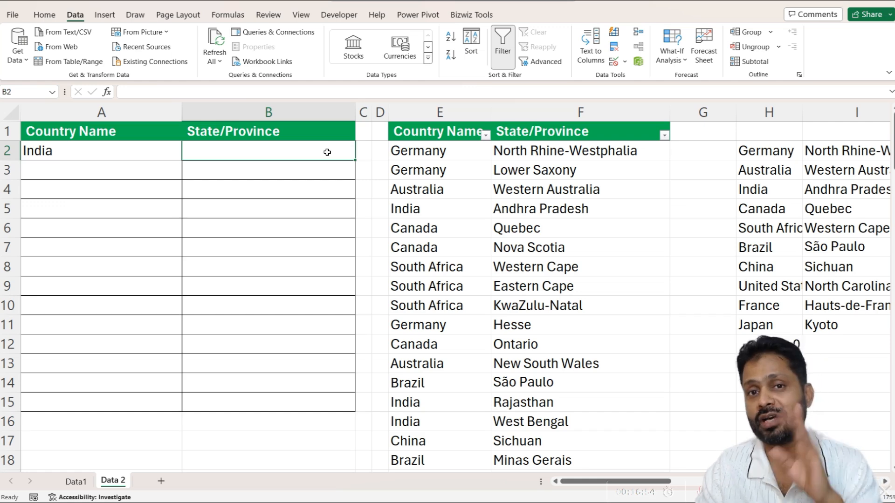
pyautogui.scroll(-2, 578, 247)
pyautogui.scroll(3, 603, 194)
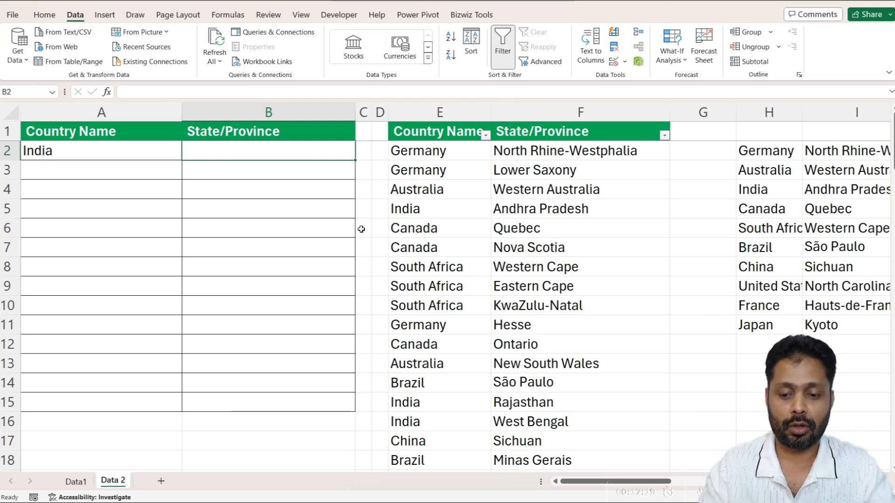
pyautogui.write('=xlookup(')
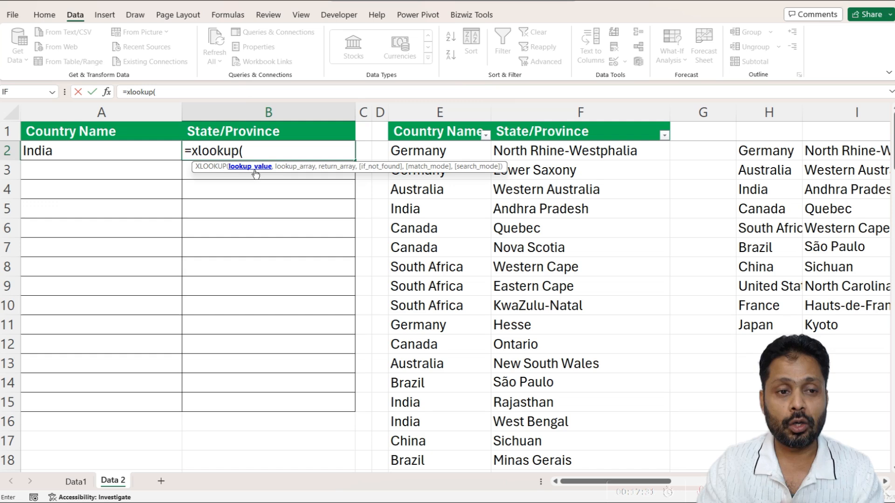
pyautogui.click(130, 150)
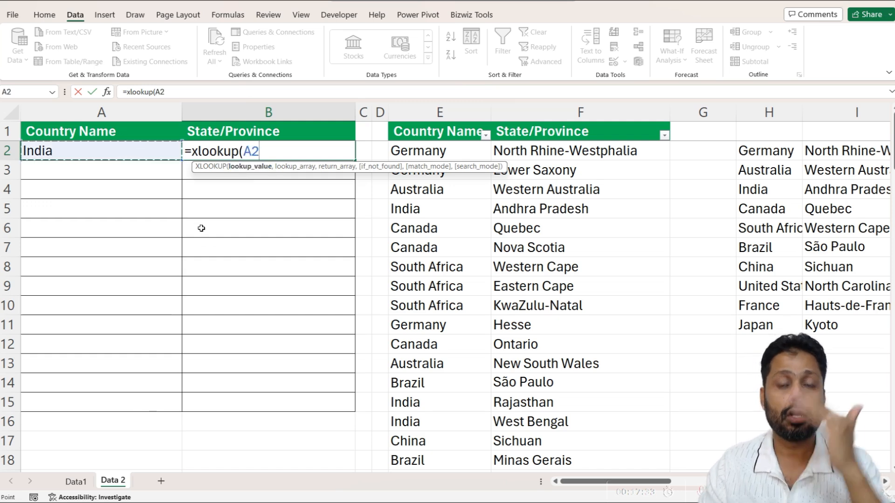
pyautogui.write(',')
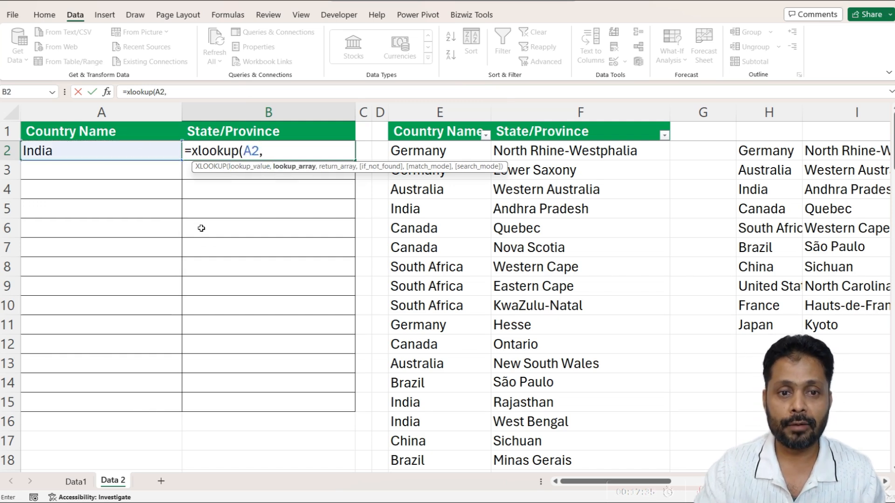
pyautogui.click(885, 482)
pyautogui.click(885, 482)
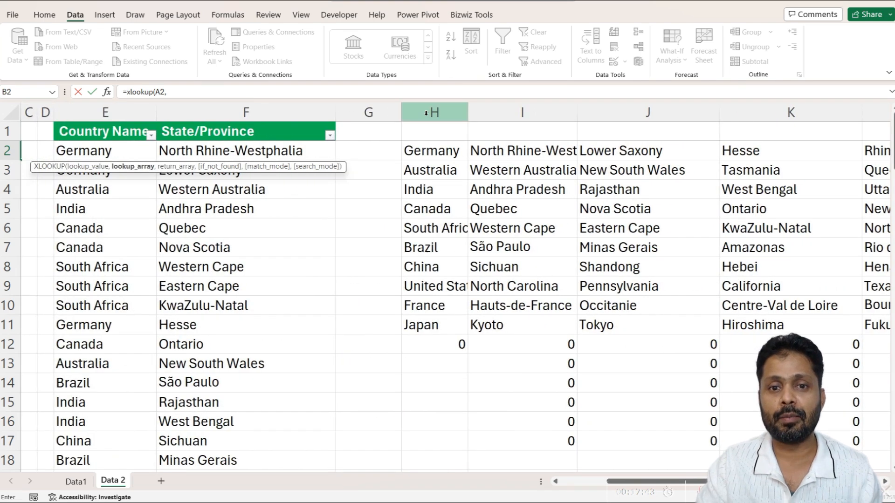
pyautogui.click(425, 113)
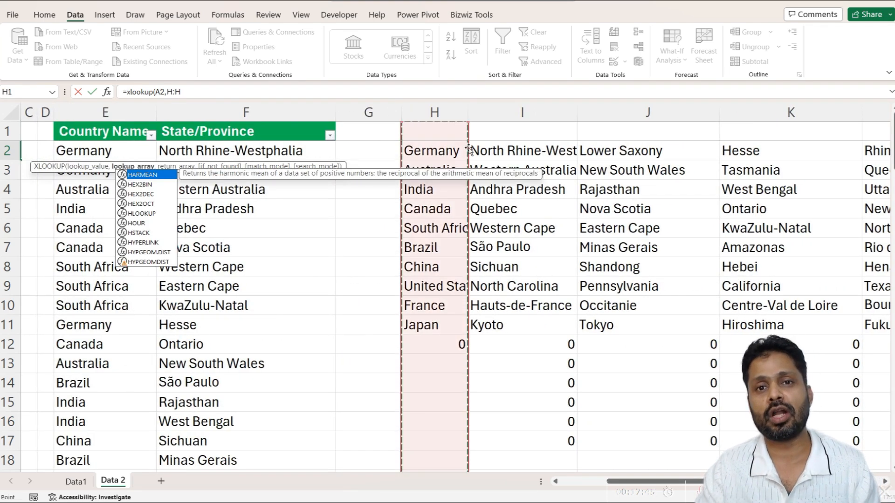
pyautogui.write(',')
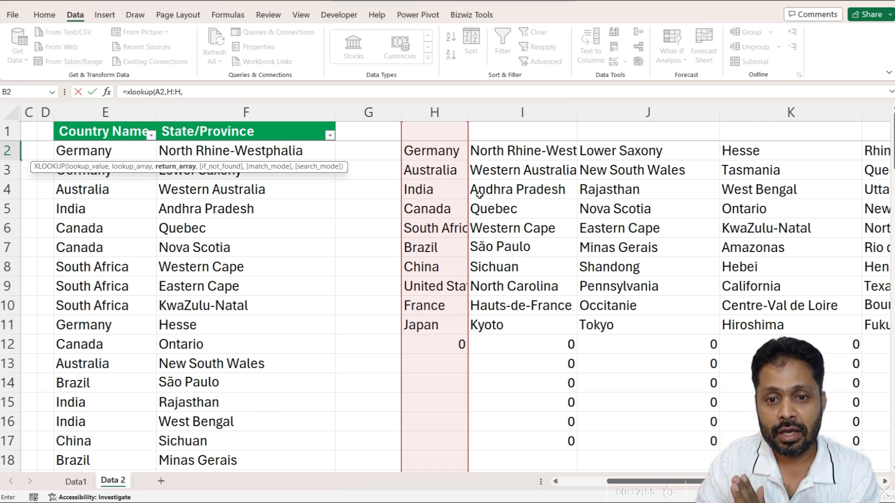
# Step: Set the XLOOKUP return array to columns I:Y and enter the completed formula =XLOOKUP(A2,H:H,I:Y) in B2
pyautogui.click(542, 113)
pyautogui.hotkey('shift', 'Right')
pyautogui.hotkey('shift', 'Right')
pyautogui.hotkey('shift', 'Right')
pyautogui.hotkey('shift', 'Right')
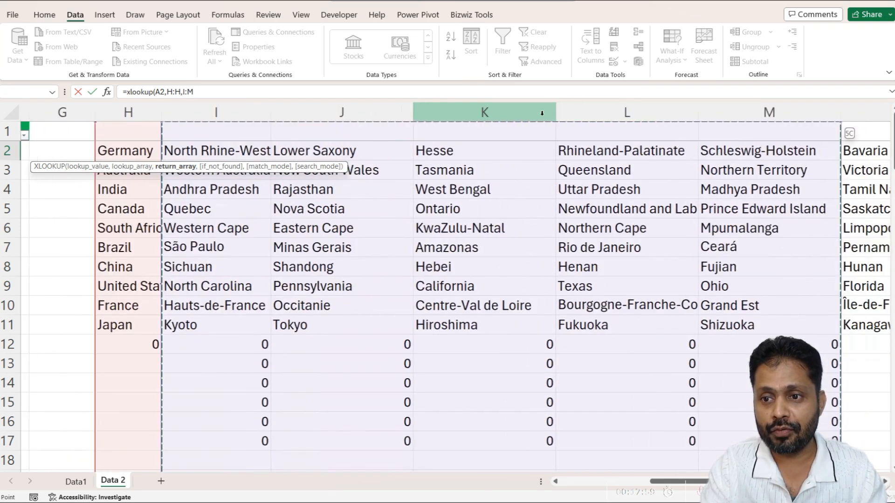
pyautogui.hotkey('shift', 'Right')
pyautogui.hotkey('shift', 'Right')
pyautogui.hotkey('shift', 'Right')
pyautogui.hotkey('shift', 'Right')
pyautogui.hotkey('shift', 'Right')
pyautogui.hotkey('shift', 'Right')
pyautogui.hotkey('shift', 'Right')
pyautogui.hotkey('shift', 'Right')
pyautogui.hotkey('shift', 'Right')
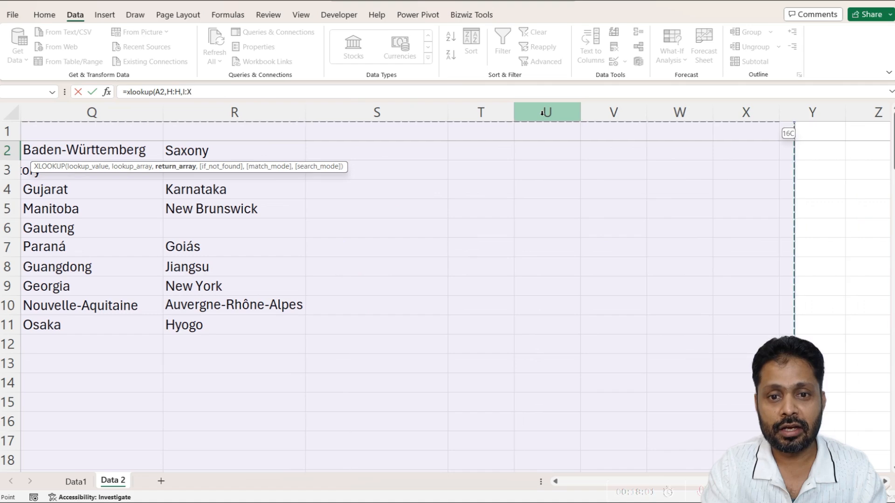
pyautogui.hotkey('shift', 'Left')
pyautogui.hotkey('shift', 'Left')
pyautogui.hotkey('shift', 'Left')
pyautogui.hotkey('shift', 'Left')
pyautogui.hotkey('shift', 'Right')
pyautogui.hotkey('shift', 'Right')
pyautogui.hotkey('shift', 'Right')
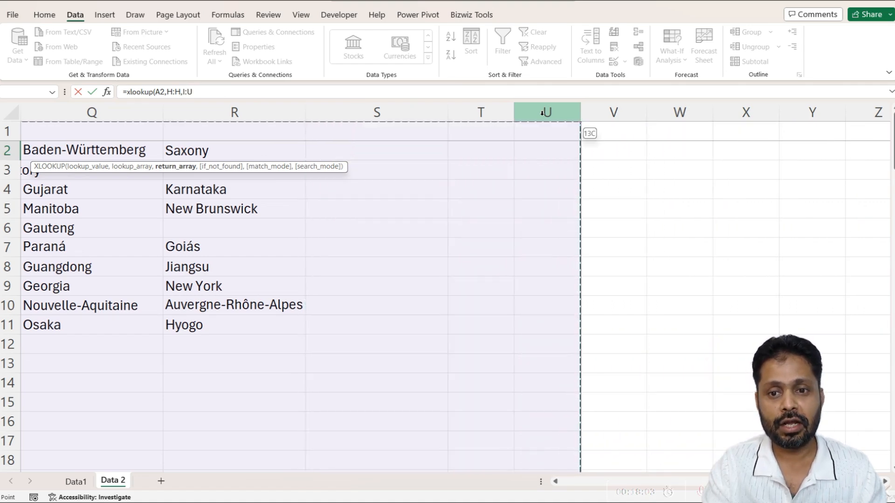
pyautogui.hotkey('shift', 'Right')
pyautogui.hotkey('shift', 'Right')
pyautogui.hotkey('shift', 'Right')
pyautogui.hotkey('shift', 'Right')
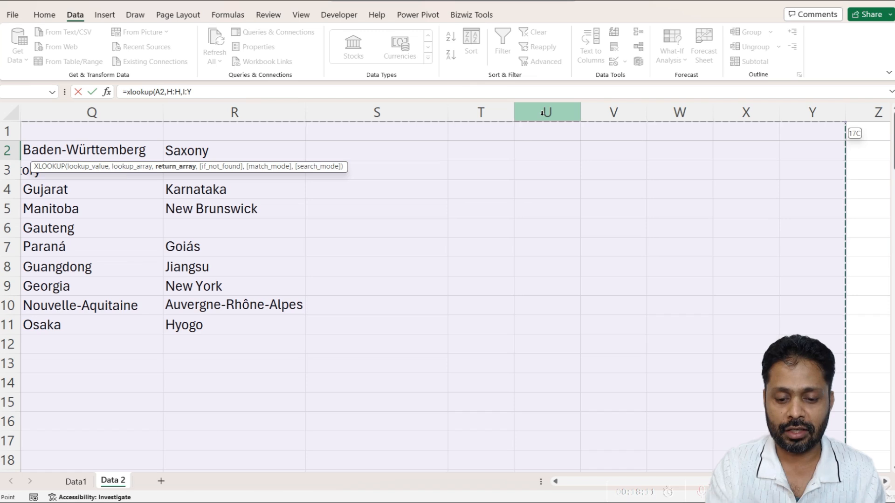
pyautogui.write(',')
pyautogui.press('BackSpace')
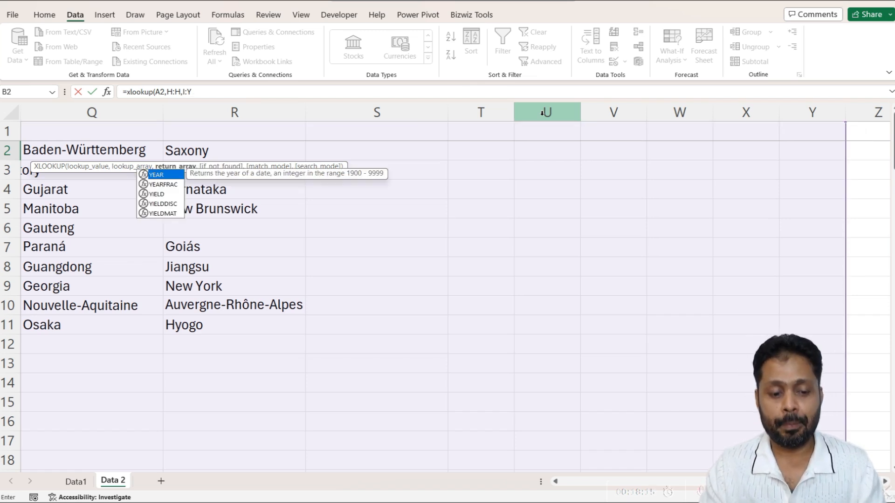
pyautogui.write(')')
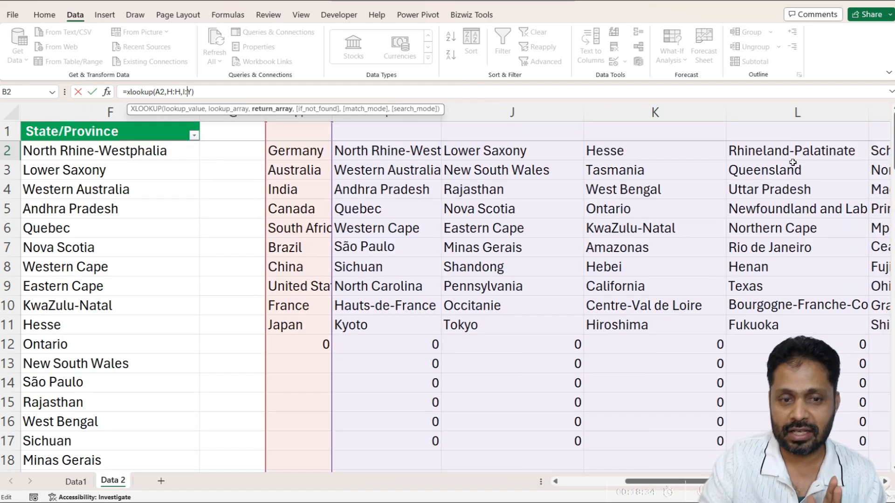
pyautogui.hotkey('ctrl', 'Return')
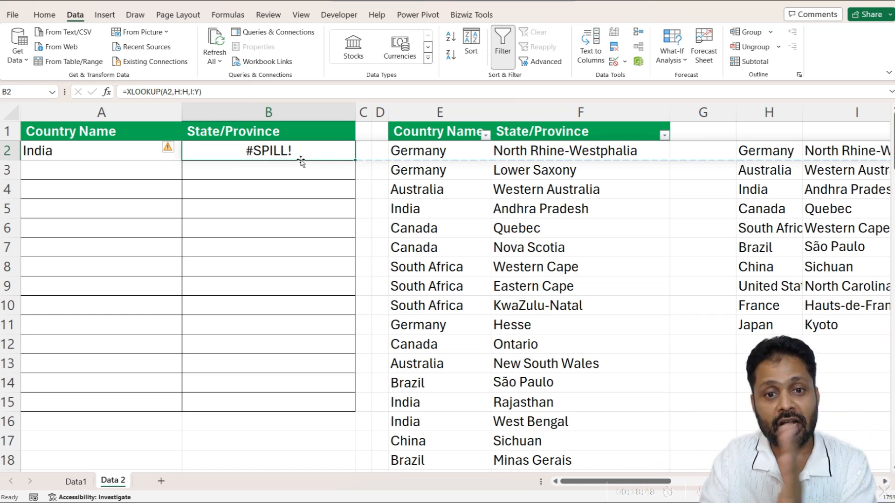
# Step: Cut the entire XLOOKUP formula out of B2, leaving the cell empty
pyautogui.moveTo(234, 96); pyautogui.dragTo(88, 102)
pyautogui.hotkey('ctrl', 'x')
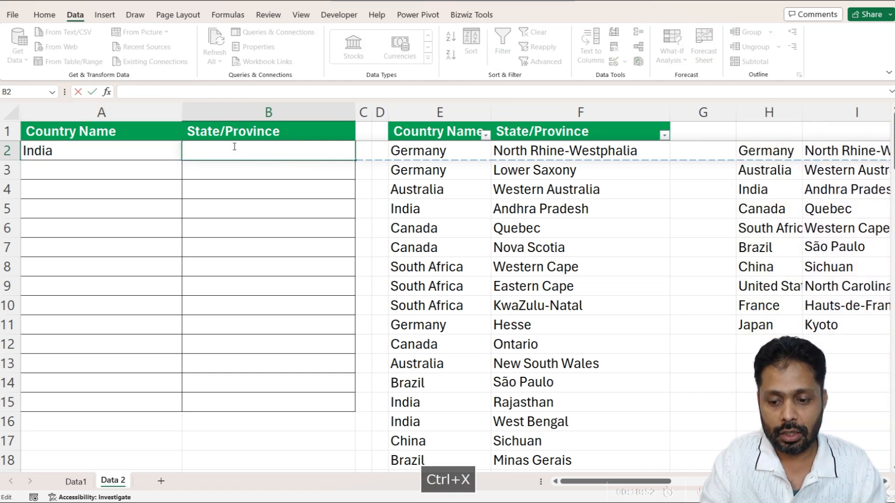
pyautogui.press('Return')
# Step: Paste the cut XLOOKUP formula into the empty cell G19 and select that cell to inspect its spilled states
pyautogui.scroll(-5, 225, 350)
pyautogui.scroll(2, 479, 330)
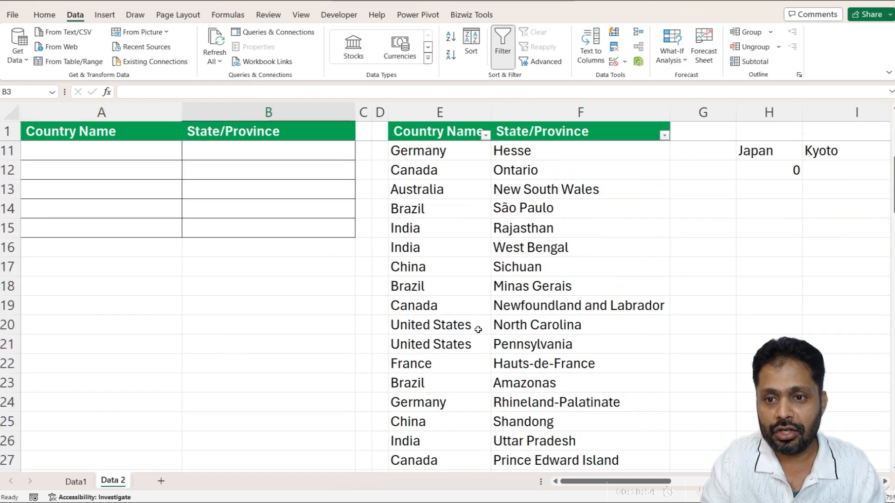
pyautogui.scroll(3, 478, 330)
pyautogui.scroll(-1, 685, 422)
pyautogui.click(695, 328)
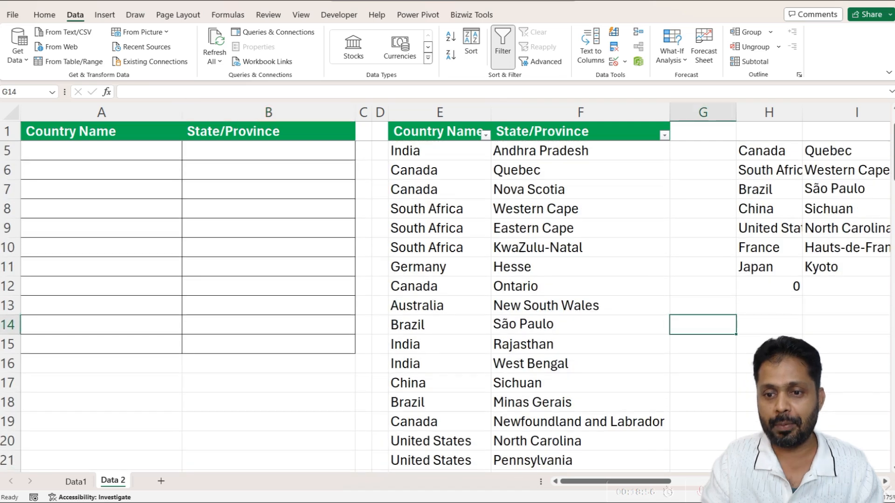
pyautogui.hscroll(5, 884, 478)
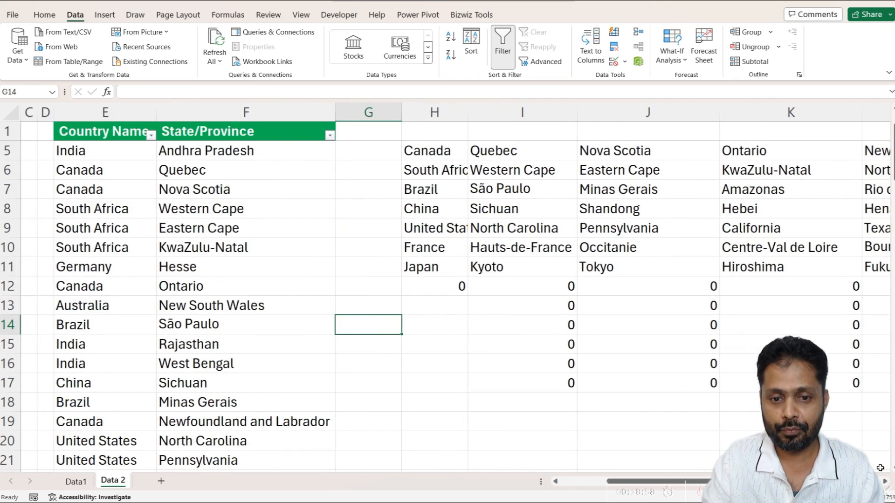
pyautogui.click(386, 425)
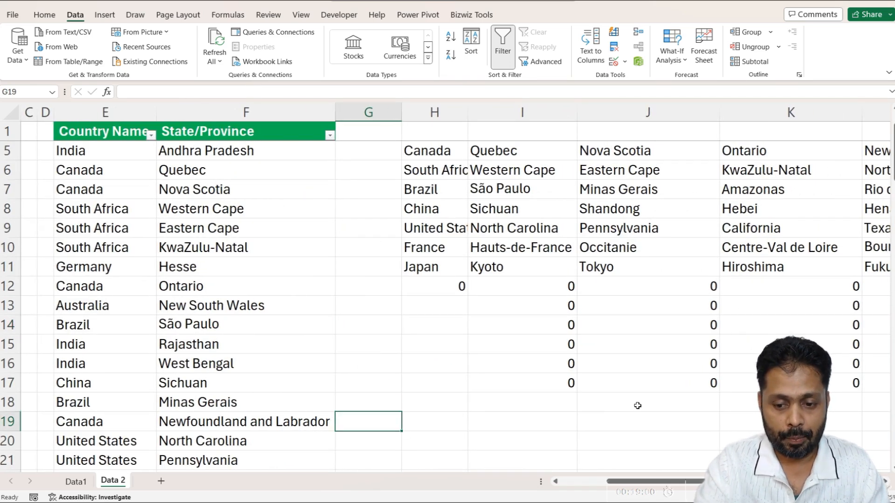
pyautogui.hotkey('ctrl', 'v')
pyautogui.press('Return')
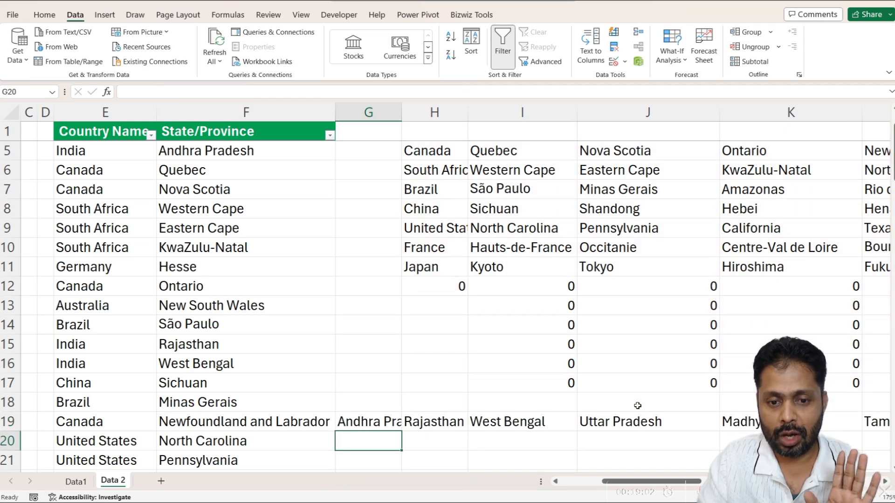
pyautogui.scroll(-2, 638, 406)
pyautogui.click(390, 308)
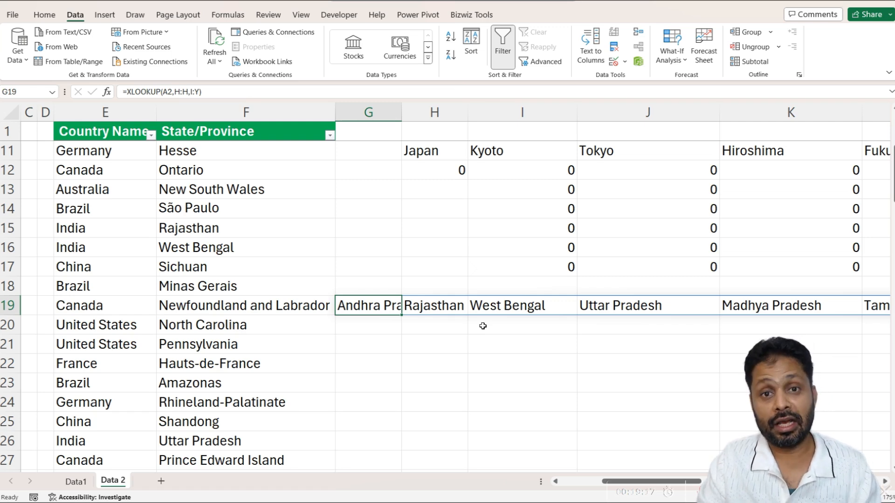
# Step: Change the return array of the XLOOKUP formula in G19 to the single column I:I, giving =XLOOKUP(A2,H:H,I:I)
pyautogui.press('F2')
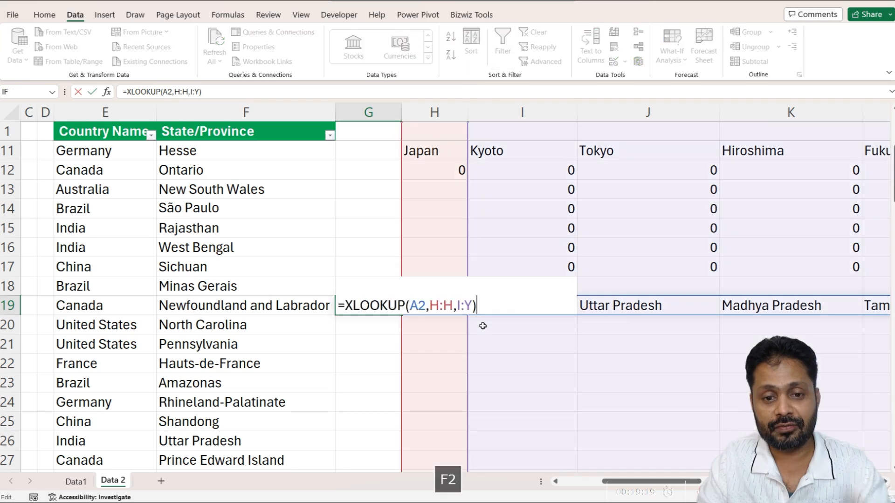
pyautogui.doubleClick(461, 305)
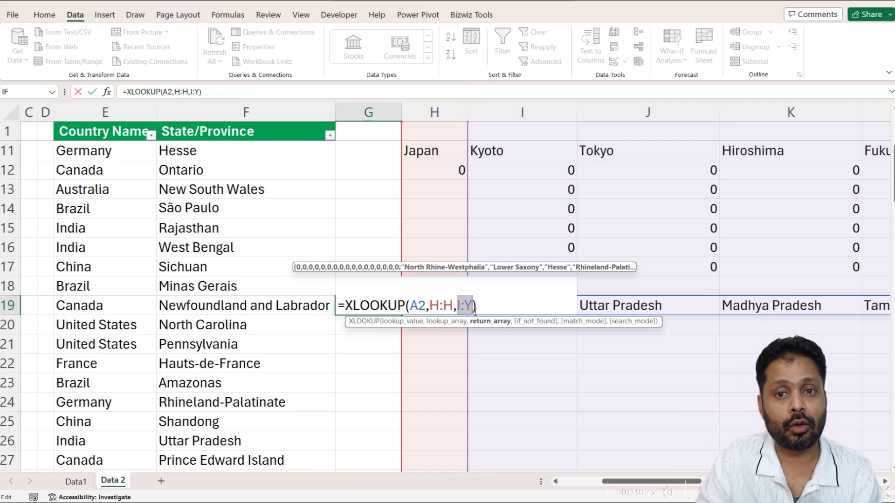
pyautogui.click(474, 308)
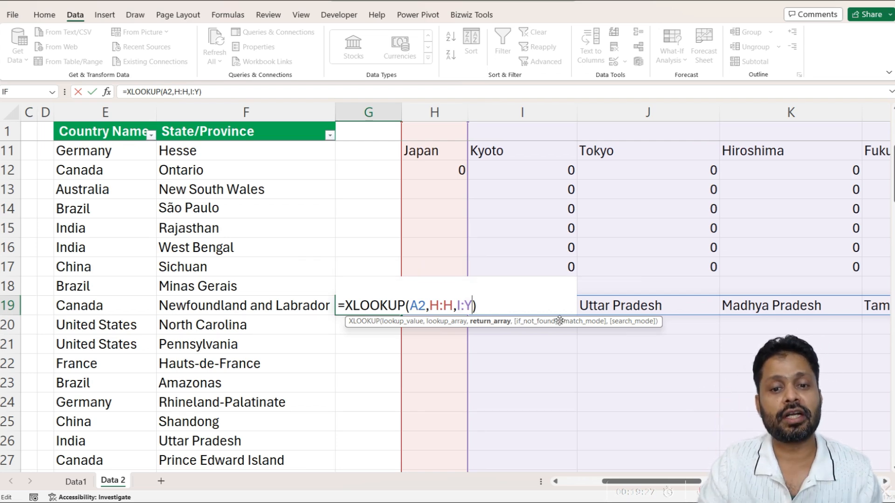
pyautogui.press('BackSpace')
pyautogui.press('BackSpace')
pyautogui.press('BackSpace')
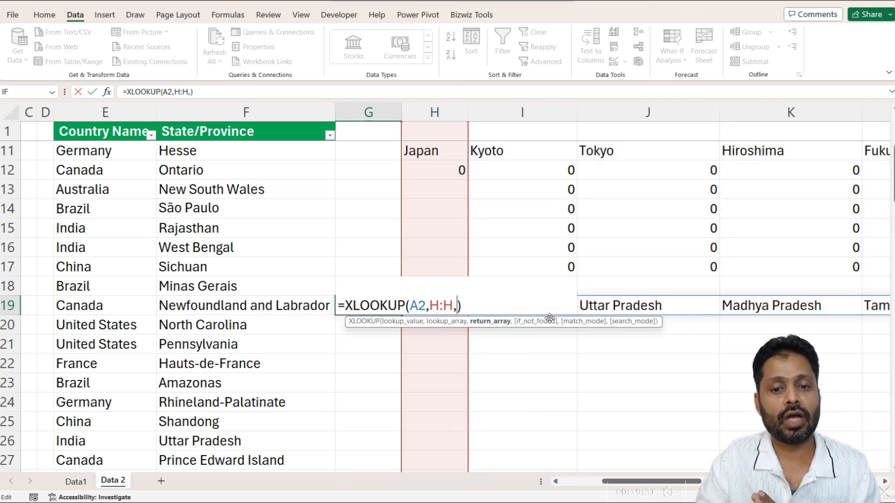
pyautogui.scroll(3, 514, 175)
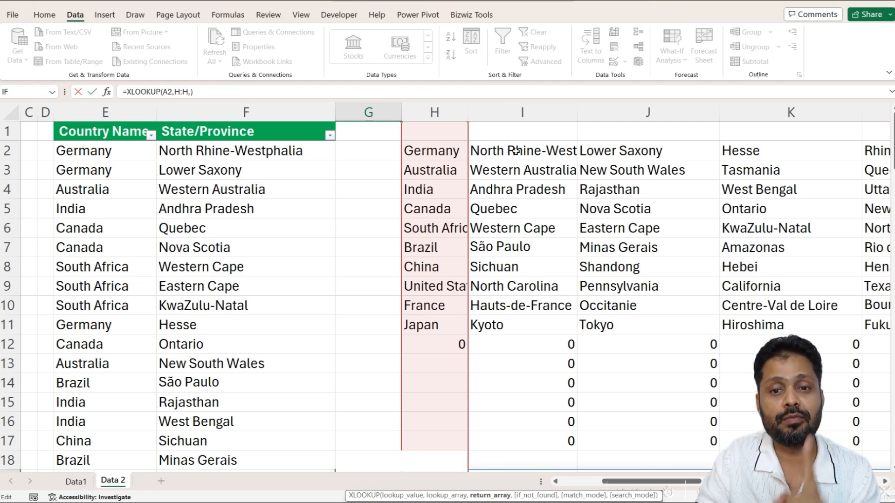
pyautogui.click(522, 112)
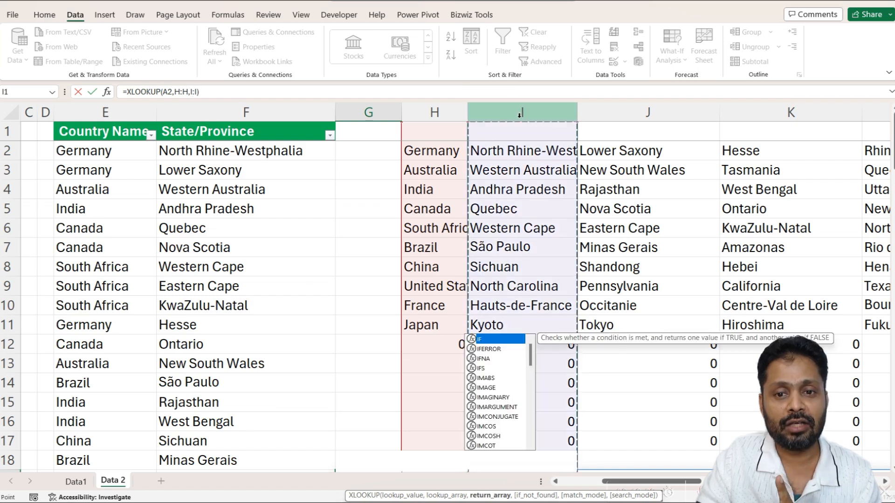
pyautogui.scroll(-5, 526, 233)
pyautogui.scroll(2, 525, 253)
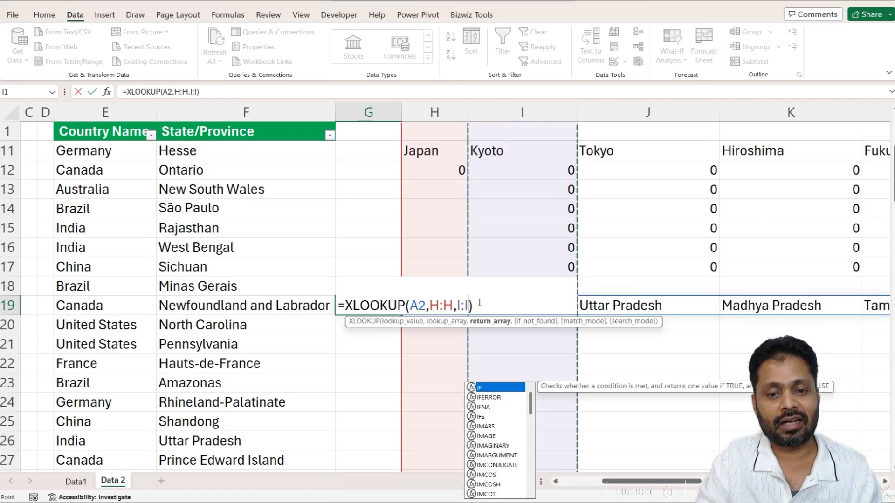
pyautogui.press('Return')
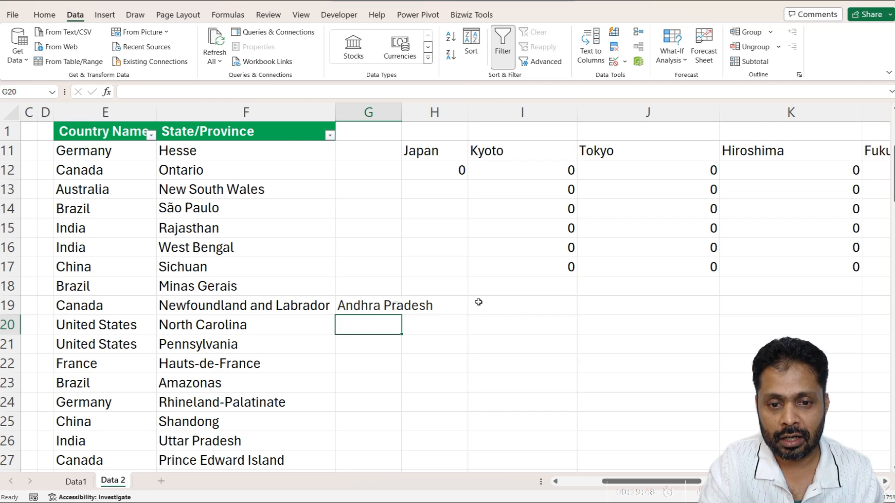
# Step: Append the spill operator # to the G19 formula, making it =XLOOKUP(A2,H:H,I:I)#
pyautogui.press('Up')
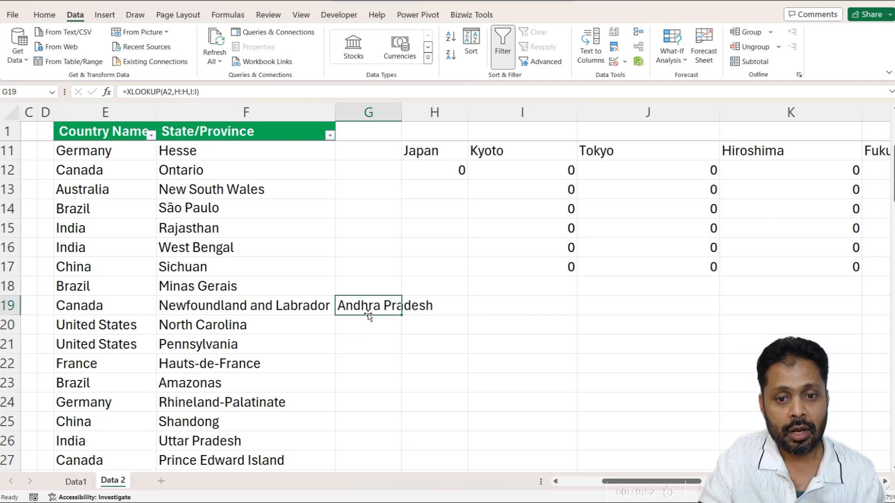
pyautogui.press('F2')
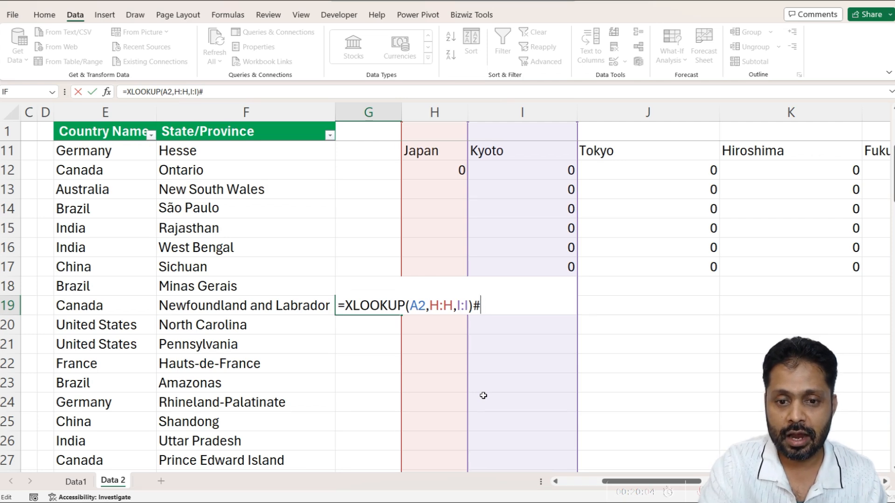
pyautogui.press('Return')
pyautogui.press('Up')
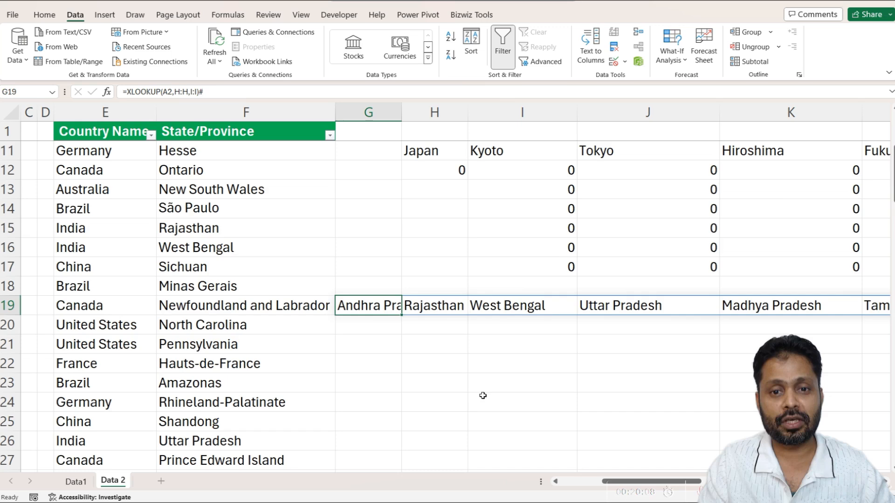
# Step: Examine the TRANSPOSE formulas in column I of the helper table and how far the states in row 2 spill across the columns
pyautogui.scroll(3, 485, 373)
pyautogui.click(516, 150)
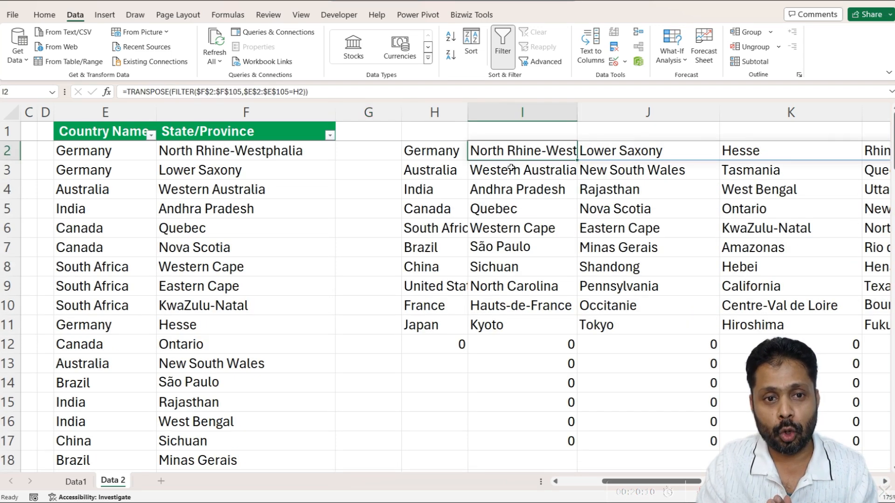
pyautogui.click(501, 195)
pyautogui.click(499, 152)
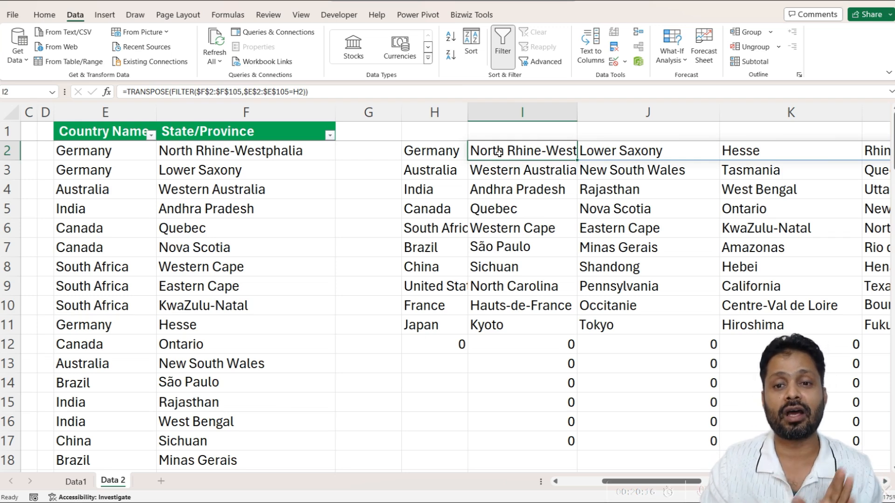
pyautogui.scroll(-1, 499, 152)
pyautogui.scroll(1, 594, 176)
pyautogui.click(618, 147)
pyautogui.press('Right')
pyautogui.press('Right')
pyautogui.press('Right')
pyautogui.press('Right')
pyautogui.press('Right')
pyautogui.press('Right')
pyautogui.press('Right')
pyautogui.press('Right')
pyautogui.press('Right')
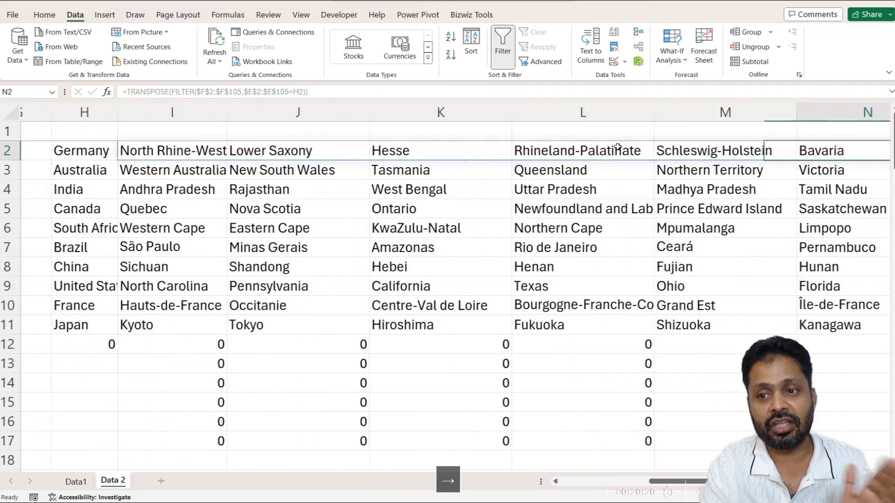
pyautogui.press('Left')
pyautogui.press('Left')
pyautogui.press('Left')
pyautogui.press('Left')
pyautogui.press('Left')
pyautogui.press('Left')
pyautogui.press('Left')
pyautogui.press('Left')
pyautogui.press('Left')
pyautogui.press('Left')
pyautogui.press('Left')
pyautogui.press('Left')
pyautogui.press('Left')
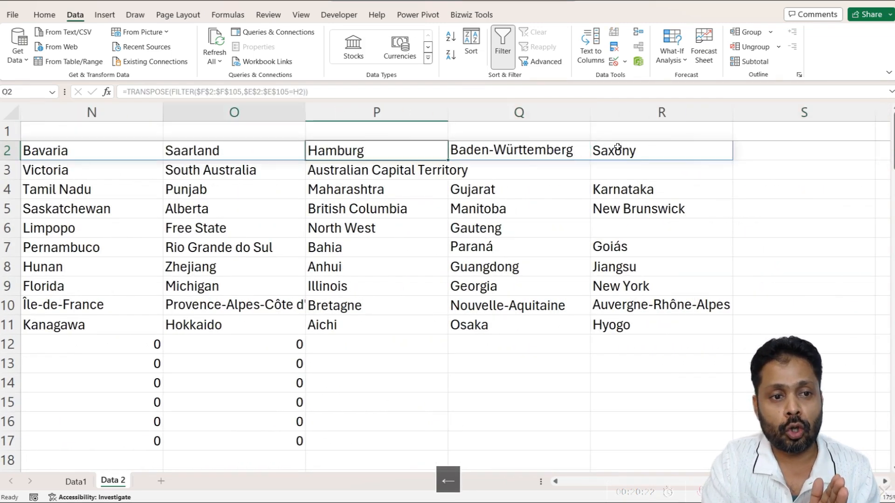
pyautogui.press('Right')
pyautogui.press('Right')
pyautogui.press('Right')
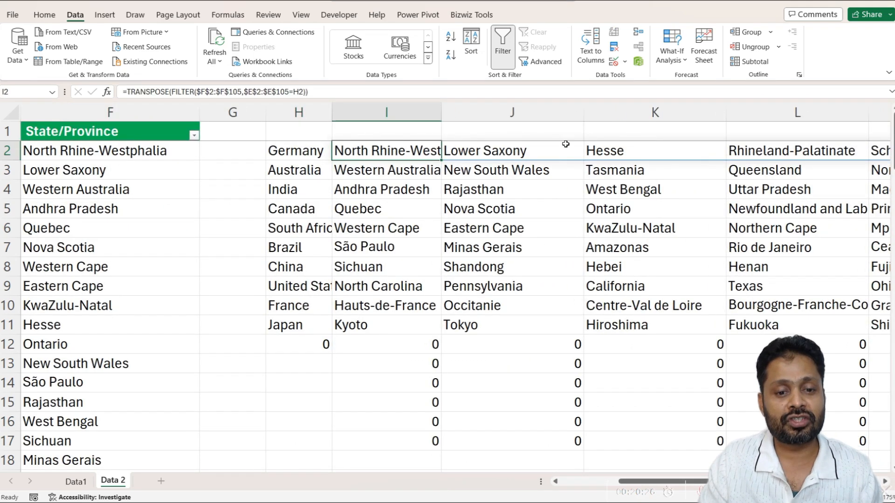
# Step: Copy the full text of the XLOOKUP formula from G19, leaving the cell as it is
pyautogui.scroll(-4, 515, 175)
pyautogui.click(245, 244)
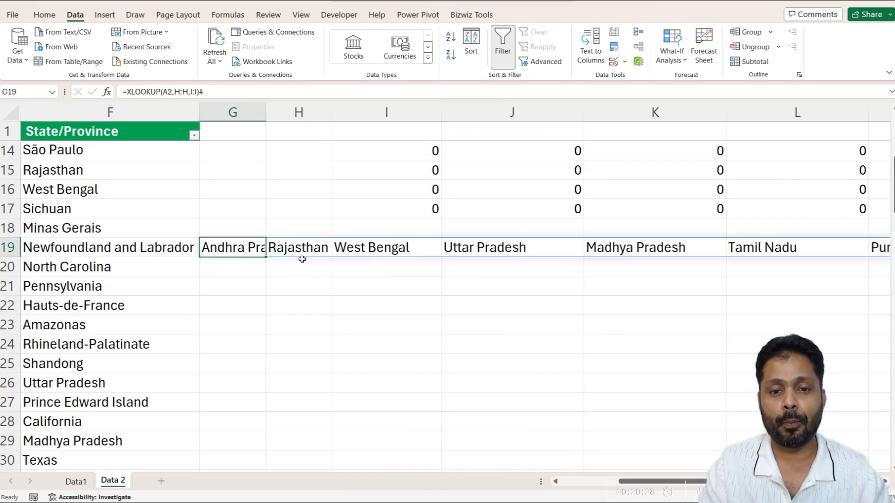
pyautogui.press('F2')
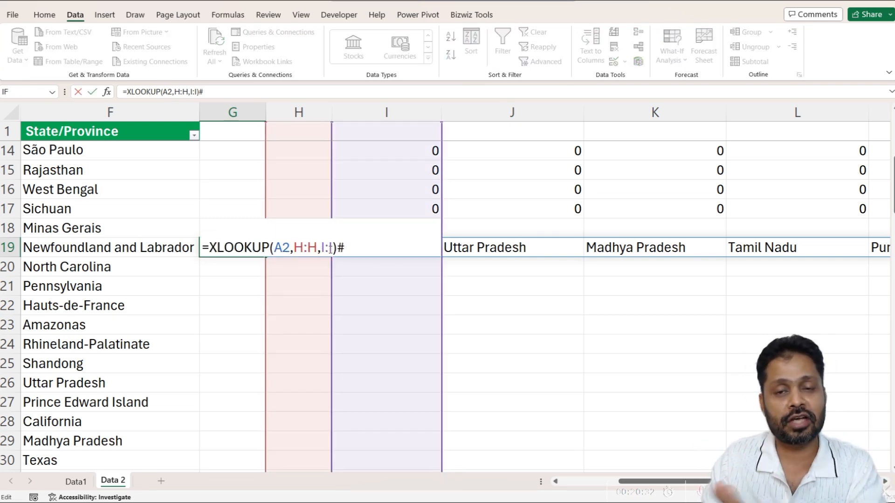
pyautogui.moveTo(375, 248); pyautogui.dragTo(201, 255)
pyautogui.hotkey('ctrl', 'c')
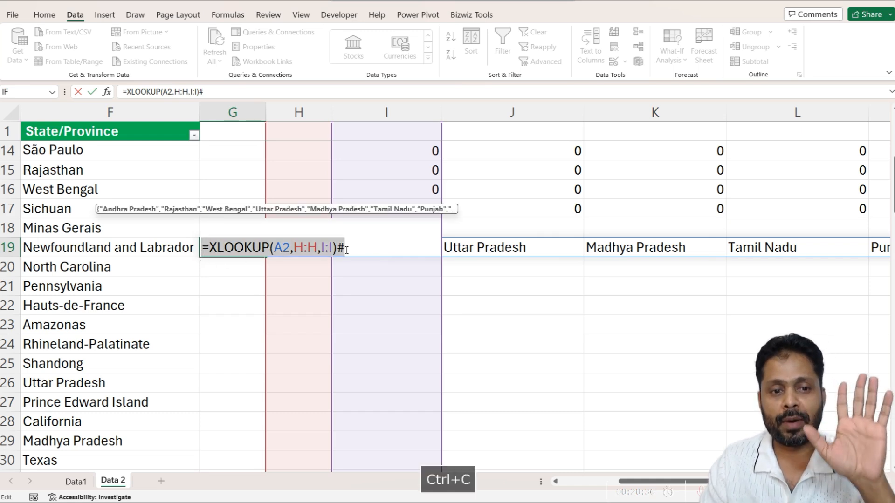
pyautogui.press('Escape')
# Step: Apply list data validation to B2:B15 with the copied formula =XLOOKUP(A2,H:H,I:I)# as its source
pyautogui.hotkey('ctrl', 'Left')
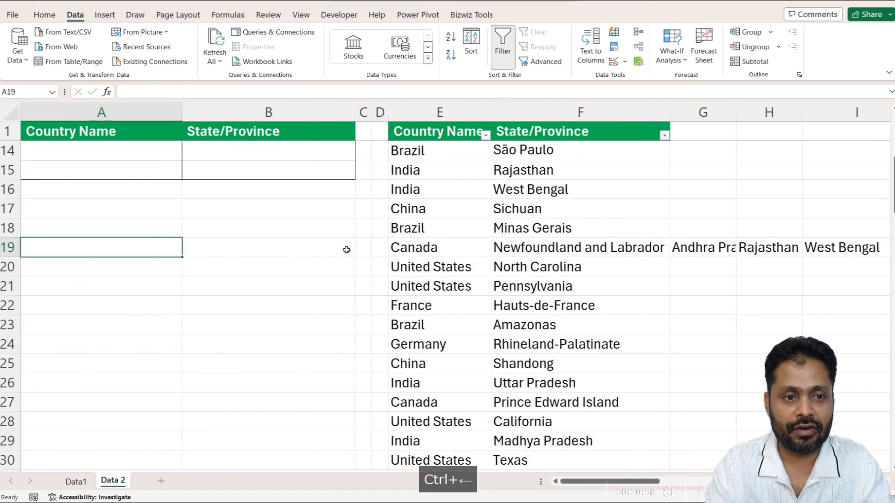
pyautogui.hotkey('ctrl', 'Up')
pyautogui.press('Down')
pyautogui.press('Right')
pyautogui.hotkey('shift', 'Down')
pyautogui.hotkey('shift', 'Down')
pyautogui.hotkey('shift', 'Down')
pyautogui.hotkey('shift', 'Down')
pyautogui.hotkey('shift', 'Down')
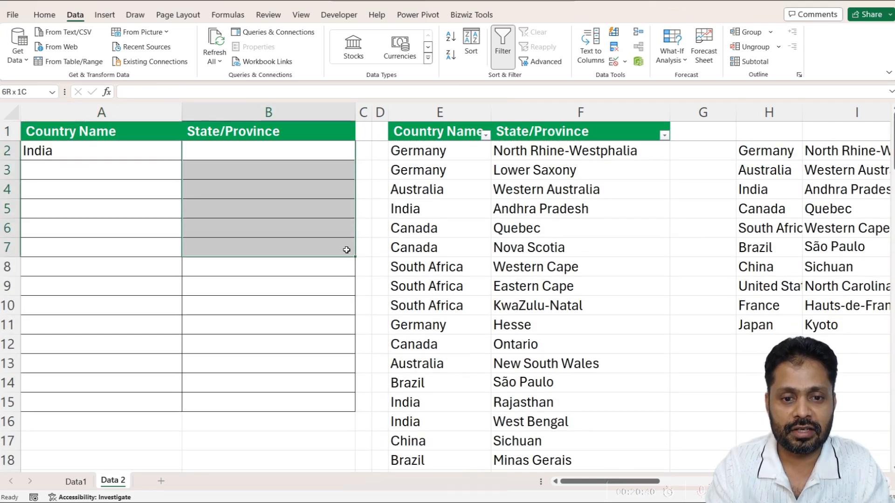
pyautogui.hotkey('shift', 'Down')
pyautogui.hotkey('shift', 'Down')
pyautogui.hotkey('shift', 'Down')
pyautogui.hotkey('shift', 'Down')
pyautogui.hotkey('shift', 'Down')
pyautogui.hotkey('shift', 'Down')
pyautogui.hotkey('shift', 'Down')
pyautogui.hotkey('shift', 'Down')
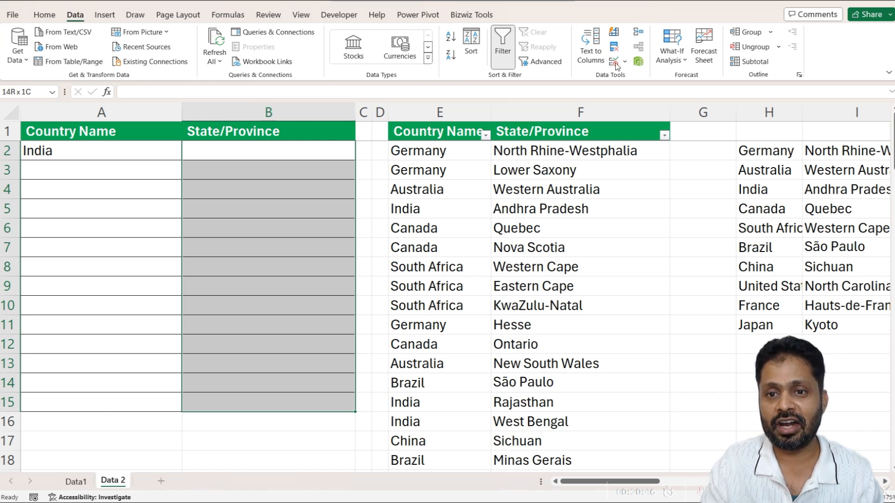
pyautogui.click(614, 62)
pyautogui.click(286, 259)
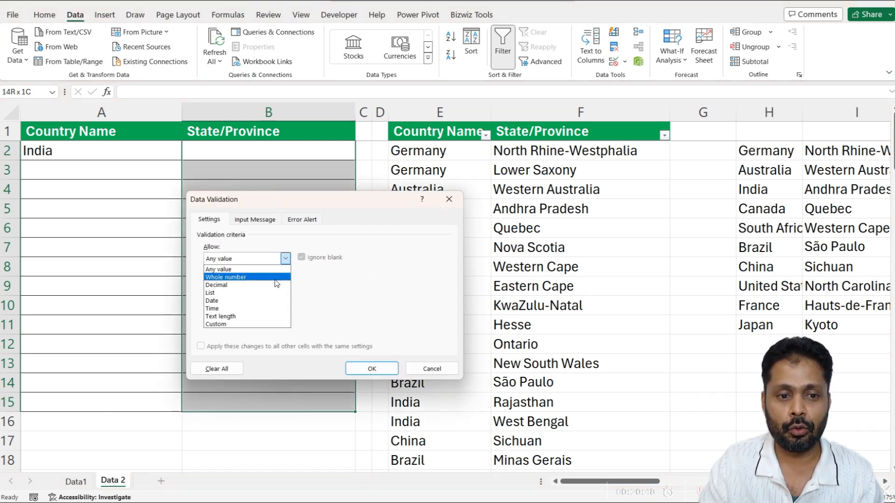
pyautogui.click(264, 293)
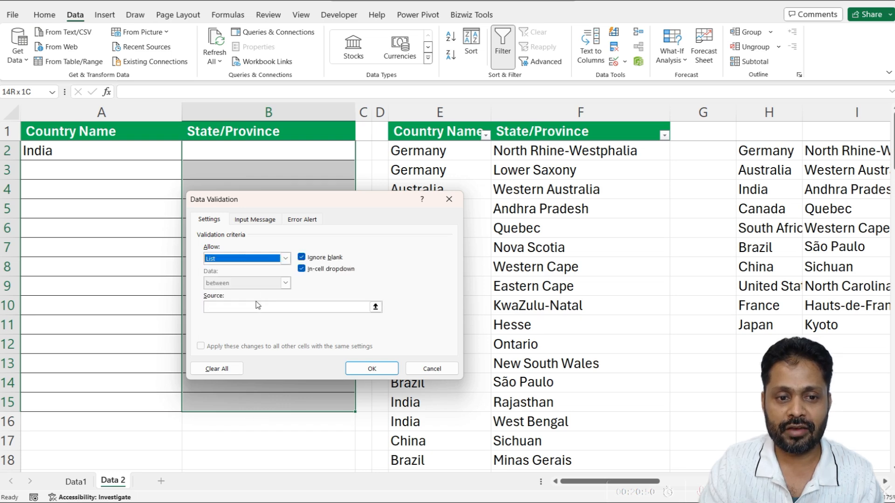
pyautogui.click(257, 304)
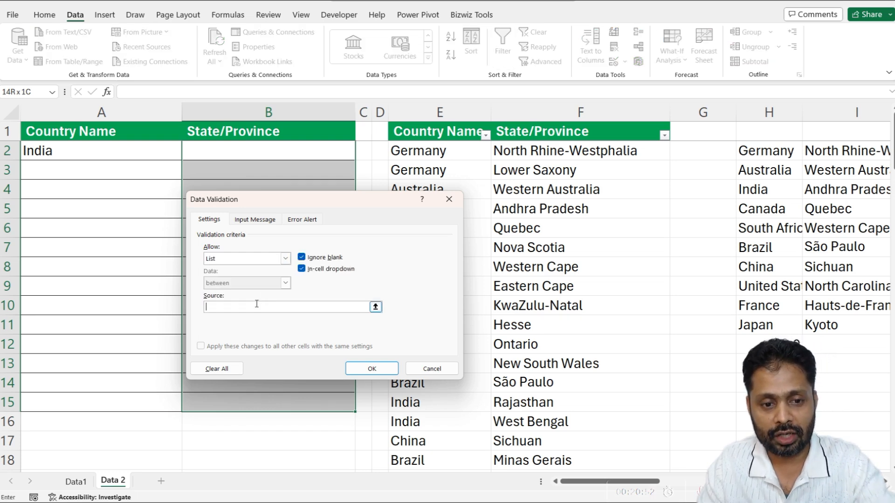
pyautogui.hotkey('ctrl', 'v')
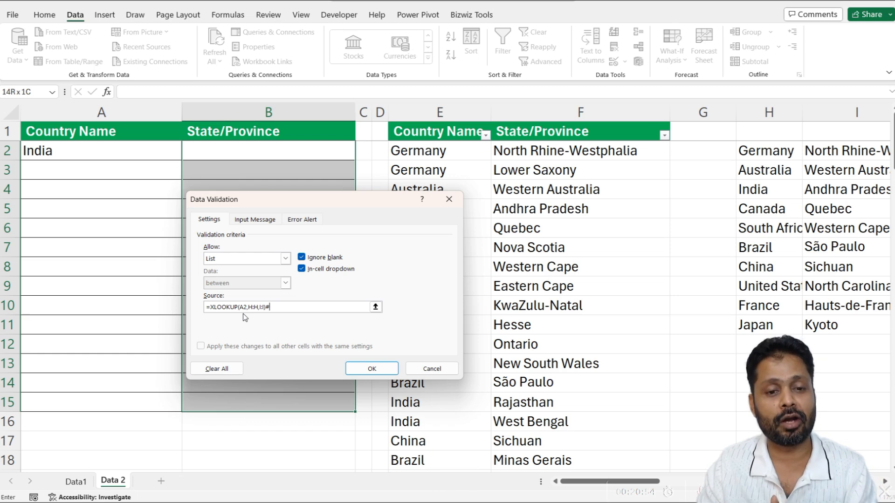
pyautogui.click(380, 370)
# Step: Choose Madhya Pradesh from the state dropdown in B2
pyautogui.click(287, 150)
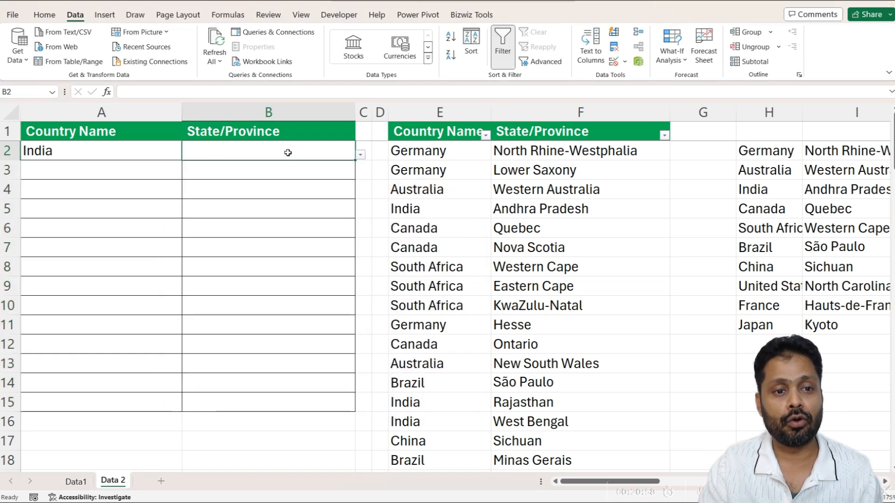
pyautogui.click(164, 149)
pyautogui.click(249, 150)
pyautogui.click(360, 155)
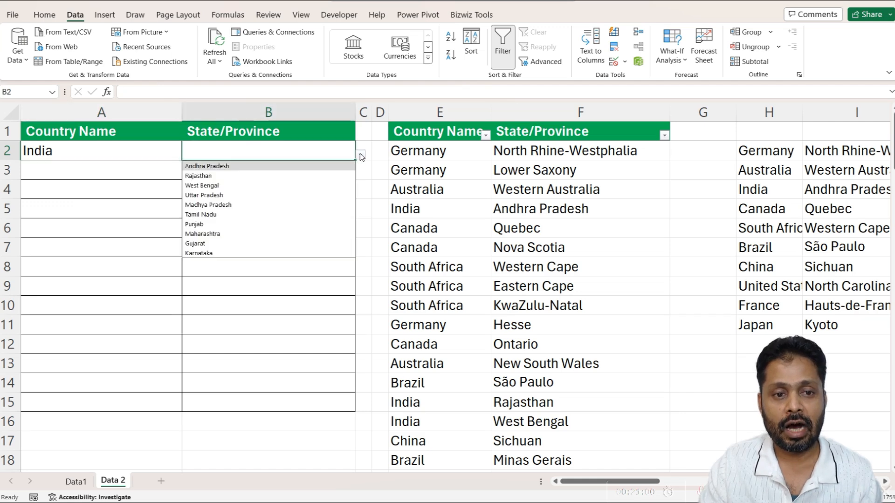
pyautogui.click(246, 206)
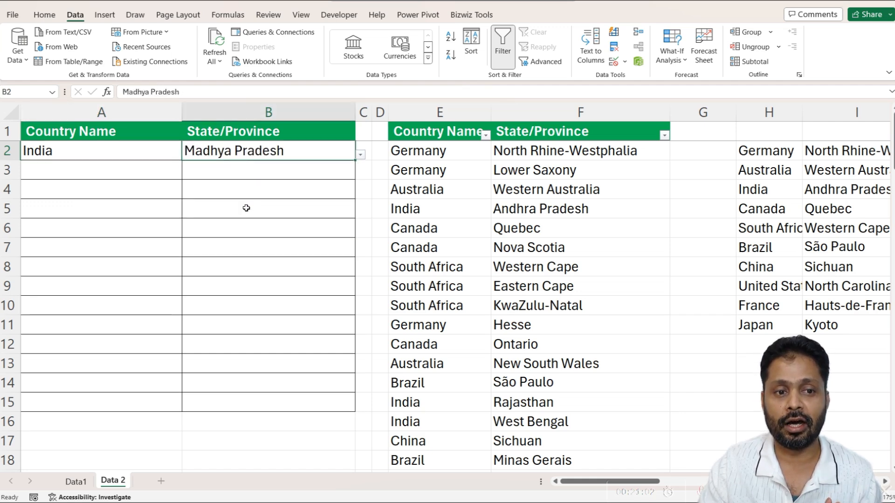
# Step: Choose Canada from the country dropdown in A3 and Saskatchewan from the state dropdown in B3
pyautogui.click(130, 166)
pyautogui.click(187, 175)
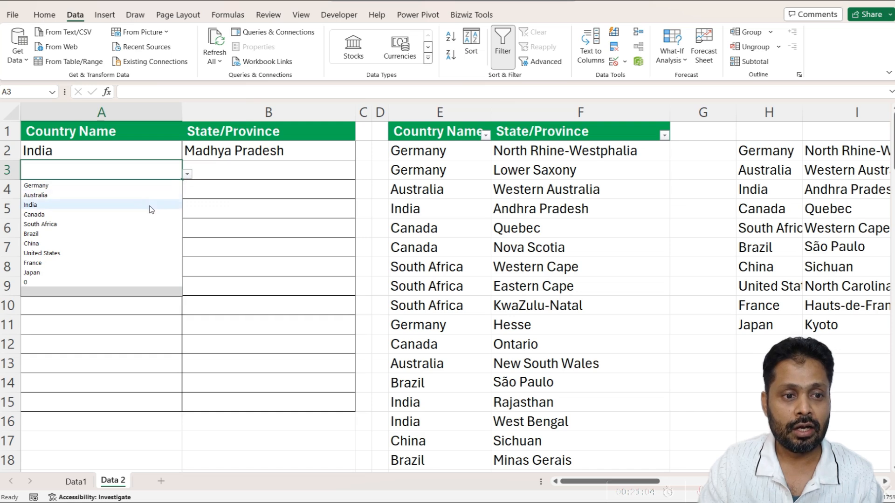
pyautogui.click(143, 219)
pyautogui.click(254, 173)
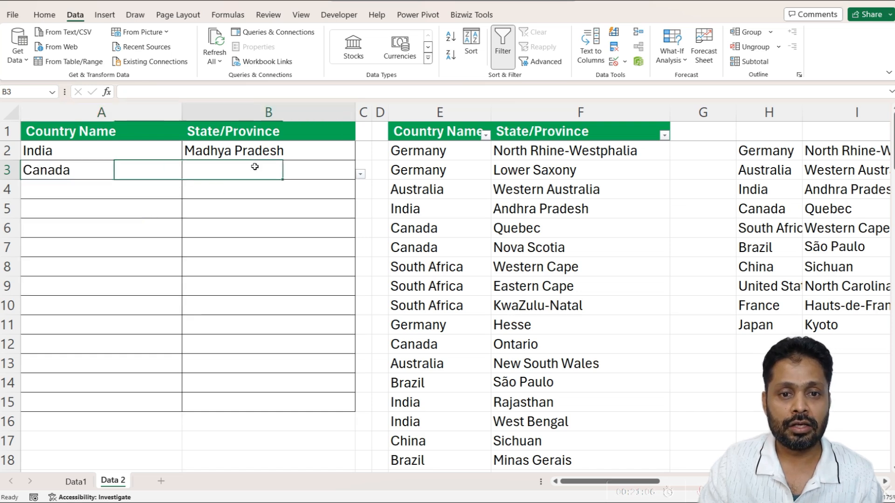
pyautogui.click(360, 175)
pyautogui.click(297, 234)
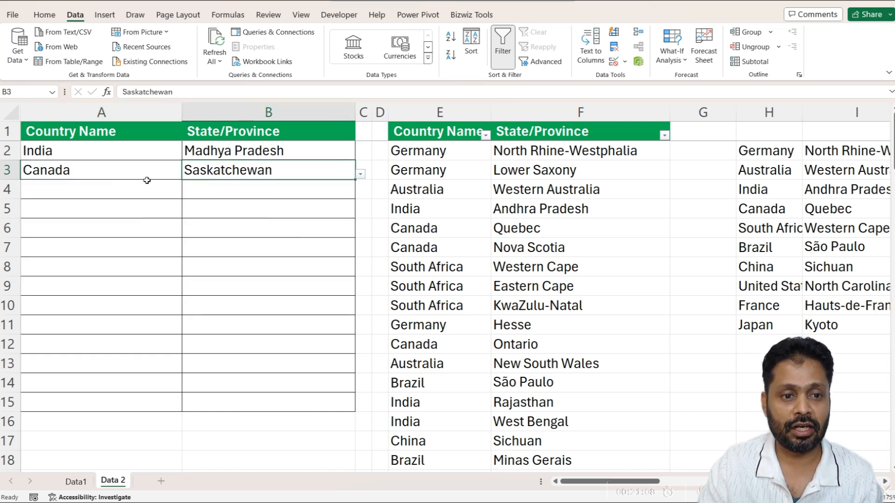
# Step: Choose China from the country dropdown in A4 and Shandong from the state dropdown in B4
pyautogui.click(181, 196)
pyautogui.click(186, 195)
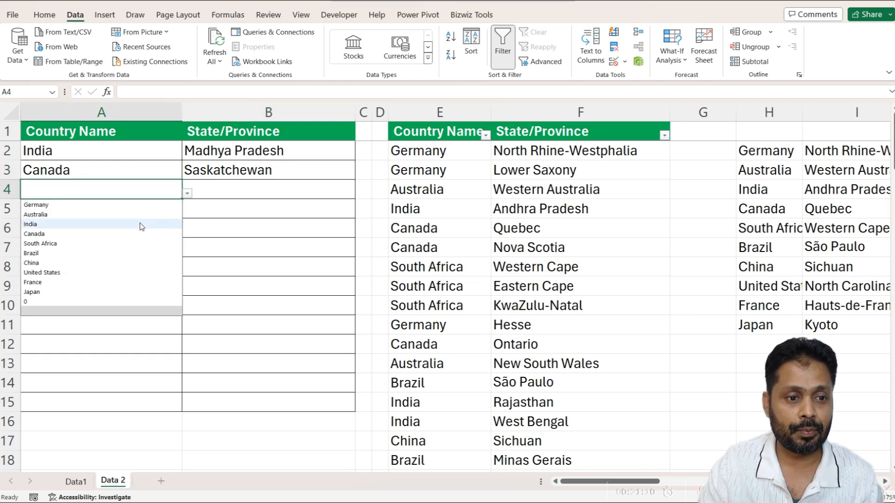
pyautogui.click(123, 263)
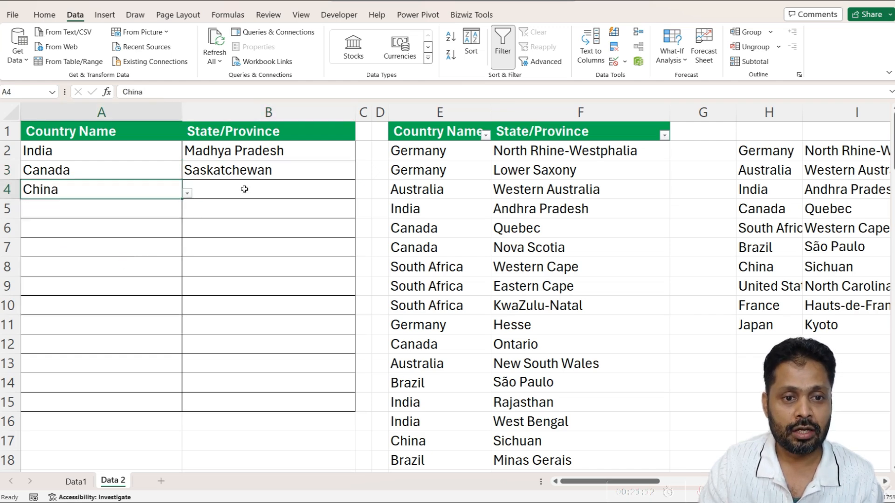
pyautogui.click(247, 190)
pyautogui.click(361, 193)
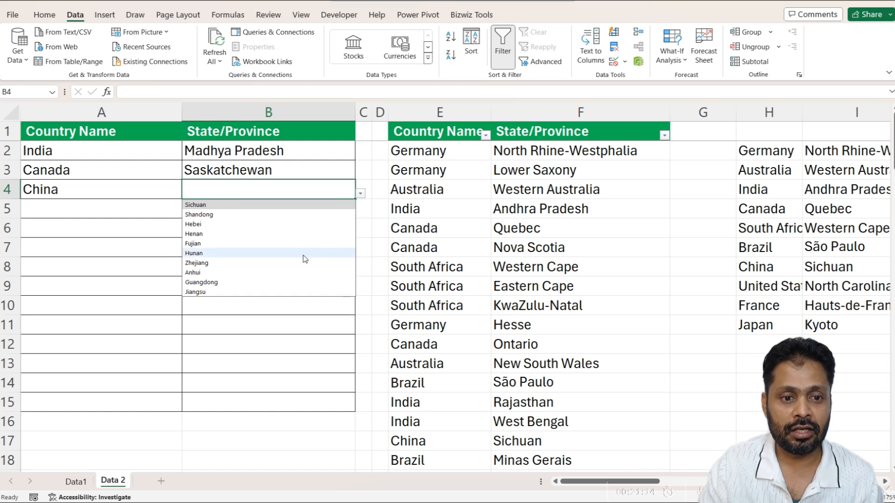
pyautogui.click(282, 214)
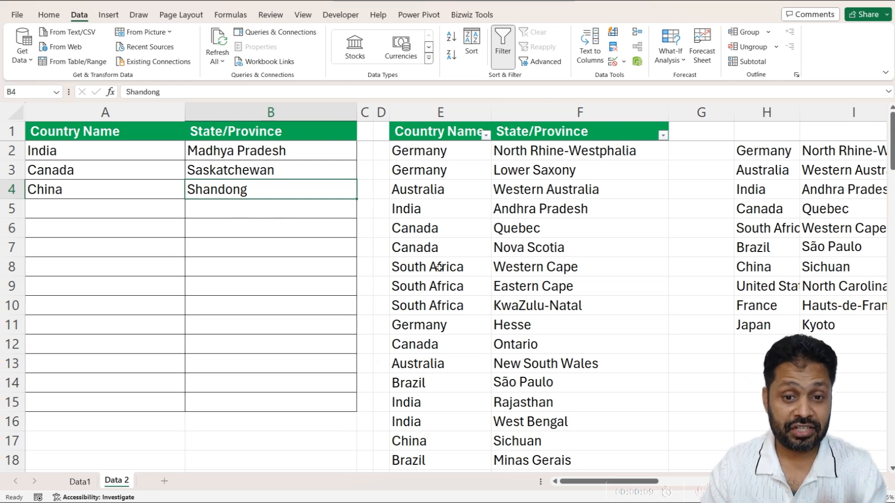
# Step: Enter New Country in E99, the first empty row below the source list of countries
pyautogui.click(428, 267)
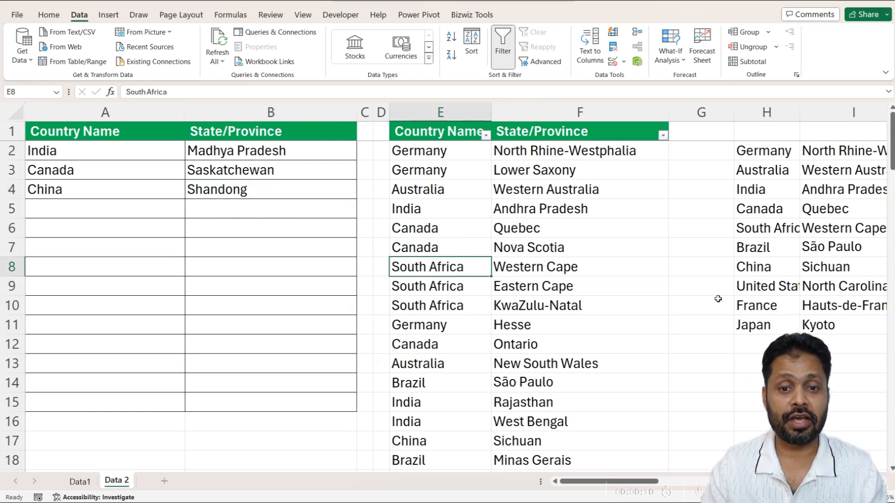
pyautogui.hotkey('ctrl', 'Down')
pyautogui.press('Down')
pyautogui.press('Down')
pyautogui.press('Down')
pyautogui.press('Down')
pyautogui.press('Down')
pyautogui.press('Up')
pyautogui.press('Up')
pyautogui.press('Up')
pyautogui.press('Up')
pyautogui.write('New Coun')
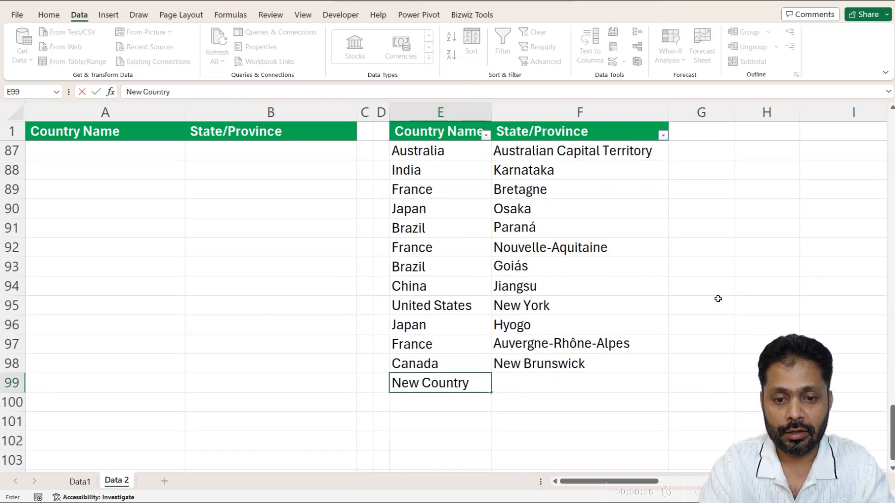
pyautogui.write('try')
pyautogui.press('Return')
# Step: Copy the New Country entry from E99 into E100
pyautogui.press('Up')
pyautogui.hotkey('ctrl', 'c')
pyautogui.press('Down')
pyautogui.press('Return')
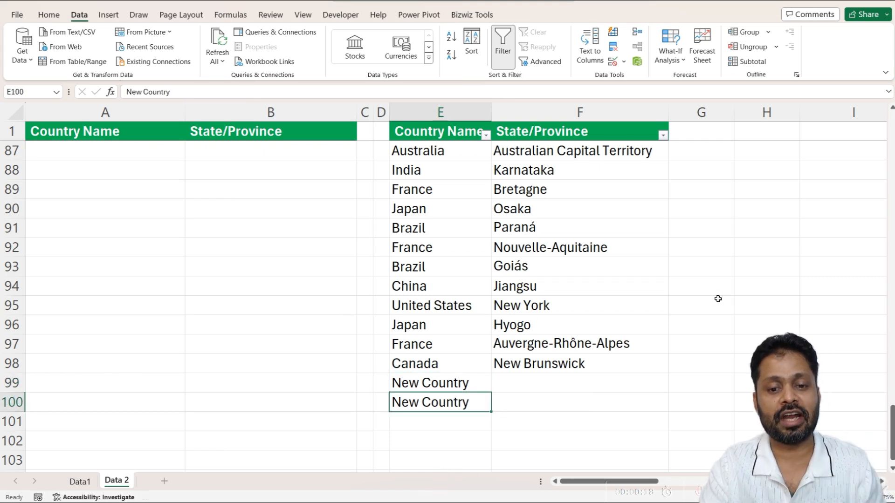
# Step: Enter State 1 in F99 and State 2 in F100 as the states of New Country
pyautogui.press('Up')
pyautogui.press('Right')
pyautogui.write('Stat')
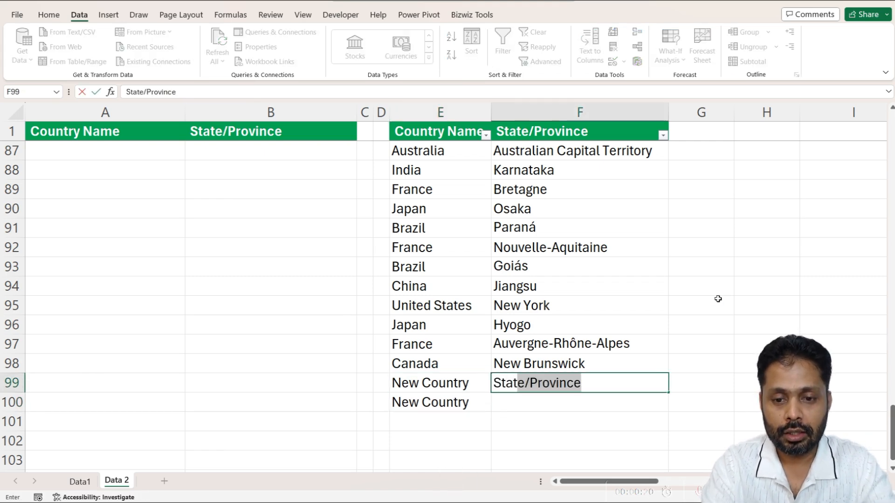
pyautogui.write('e 1')
pyautogui.press('Return')
pyautogui.hotkey('ctrl', 'd')
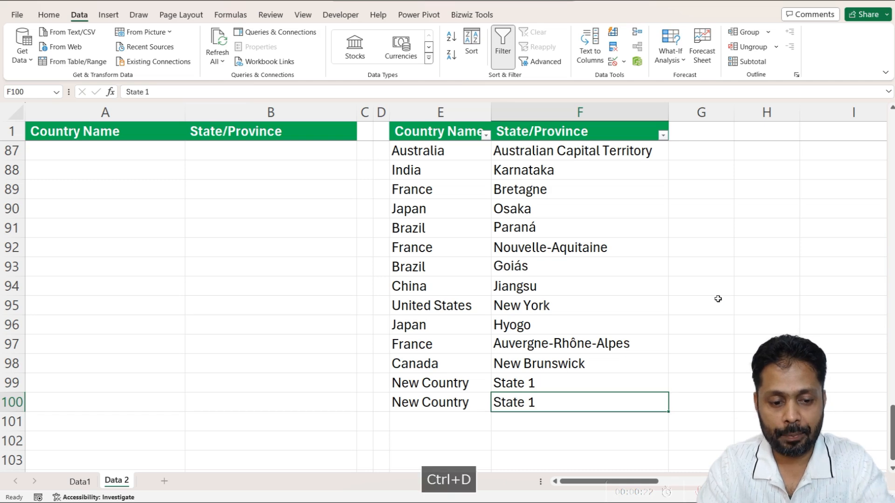
pyautogui.press('F2')
pyautogui.press('BackSpace')
pyautogui.write('2')
pyautogui.press('Return')
# Step: Examine the New Country row and its states in the helper table, cells H12:J12
pyautogui.press('Up')
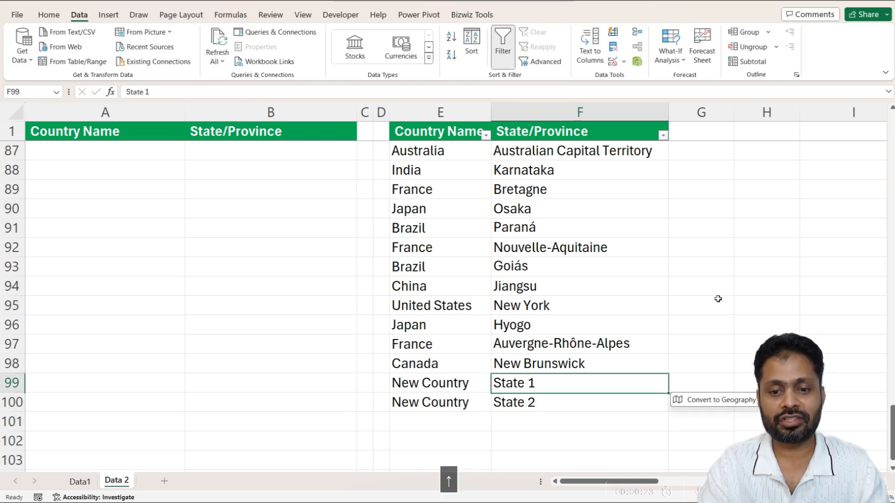
pyautogui.hotkey('ctrl', 'Up')
pyautogui.press('Down')
pyautogui.press('Down')
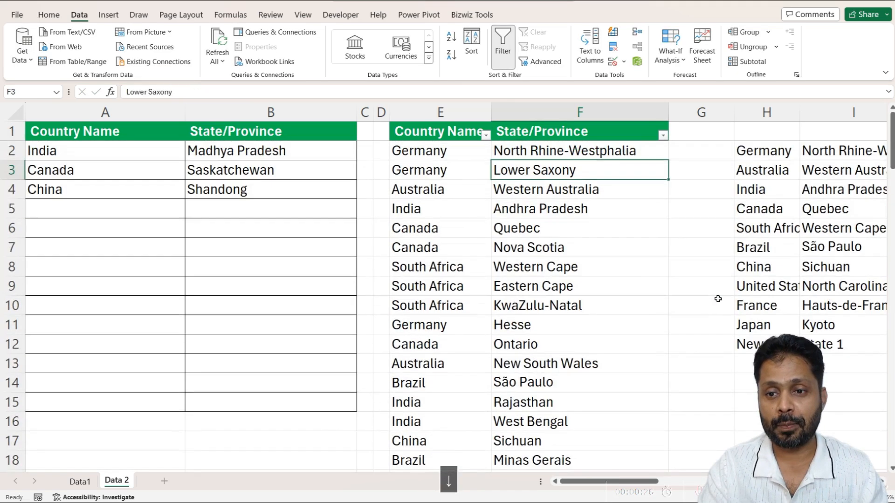
pyautogui.press('Right')
pyautogui.press('Right')
pyautogui.hotkey('ctrl', 'Down')
pyautogui.press('Down')
pyautogui.press('Down')
pyautogui.press('Up')
pyautogui.press('Up')
pyautogui.press('Right')
pyautogui.press('Right')
pyautogui.press('Left')
pyautogui.hotkey('shift', 'Right')
pyautogui.press('Left')
pyautogui.hotkey('shift', 'Right')
pyautogui.hotkey('shift', 'Right')
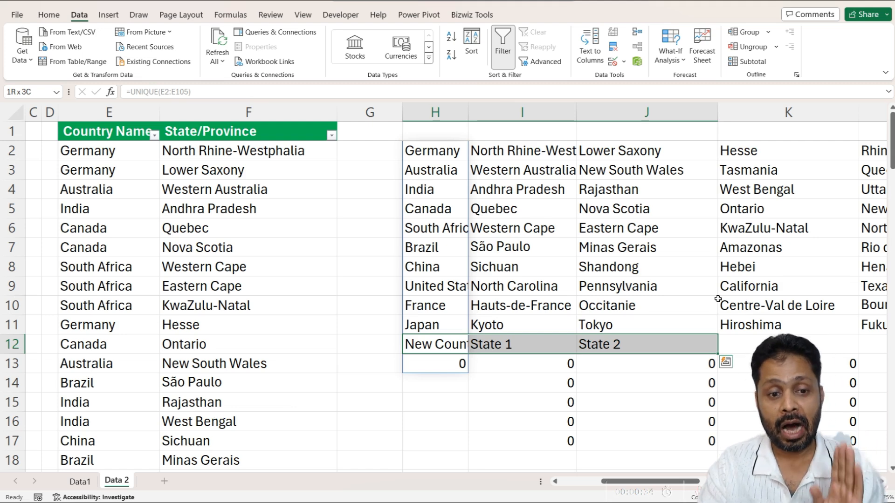
pyautogui.press('Left')
pyautogui.press('Left')
pyautogui.press('Right')
pyautogui.press('Right')
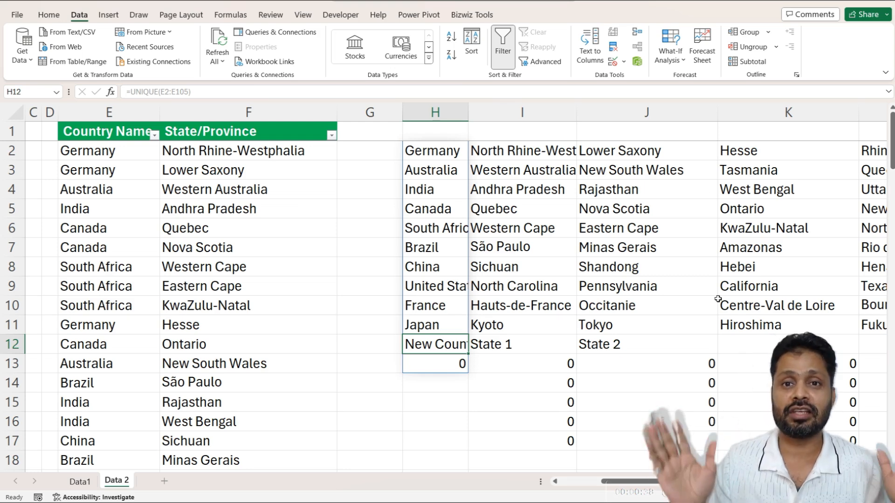
# Step: Choose New Country from the country dropdown in A5 and State 2 from the state dropdown in B5
pyautogui.hotkey('ctrl', 'Left')
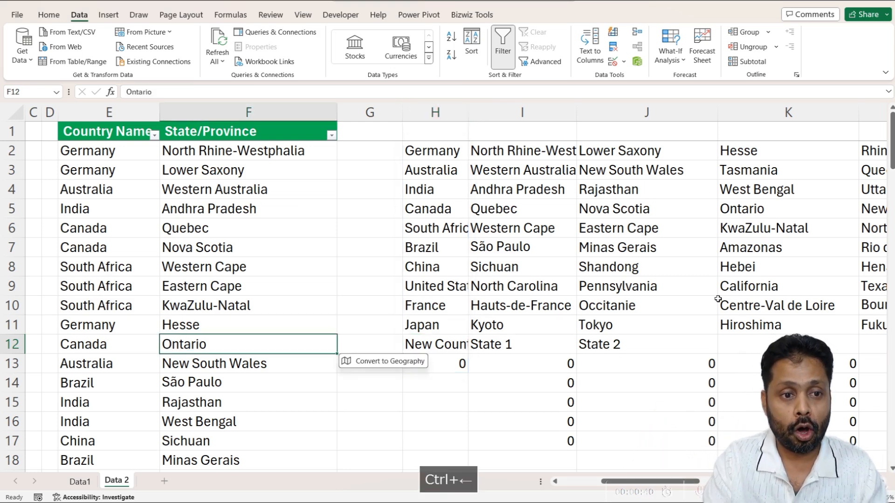
pyautogui.hotkey('ctrl', 'Left')
pyautogui.hotkey('ctrl', 'Left')
pyautogui.hotkey('ctrl', 'Up')
pyautogui.press('Down')
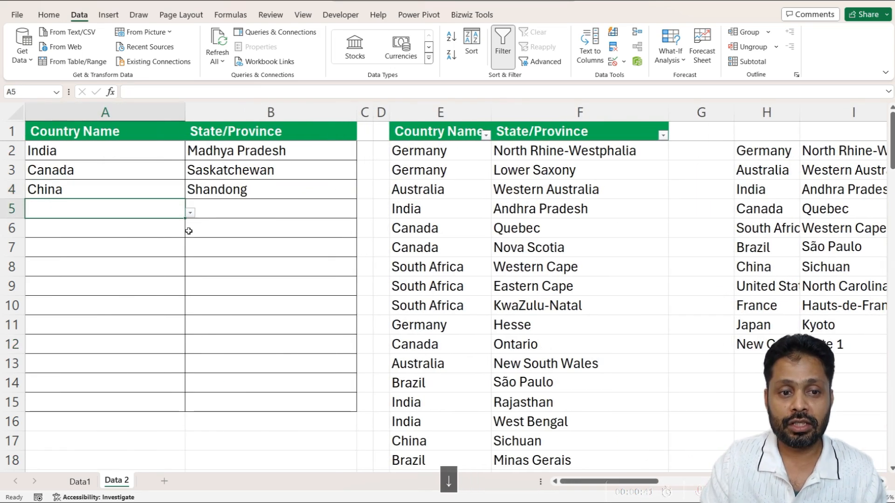
pyautogui.click(191, 212)
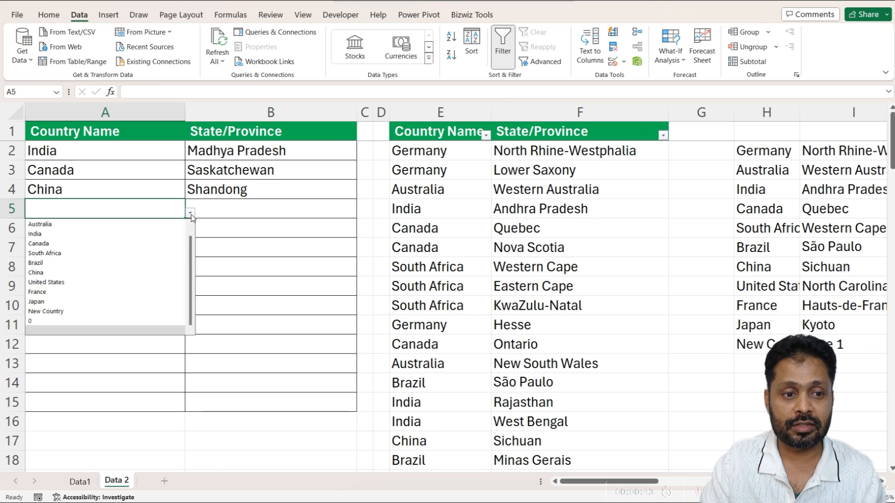
pyautogui.click(103, 312)
pyautogui.click(235, 211)
pyautogui.click(363, 213)
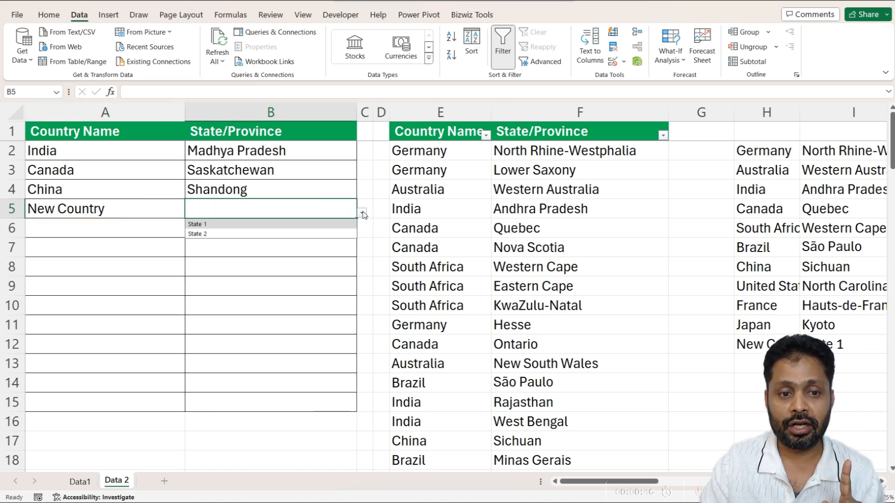
pyautogui.click(316, 234)
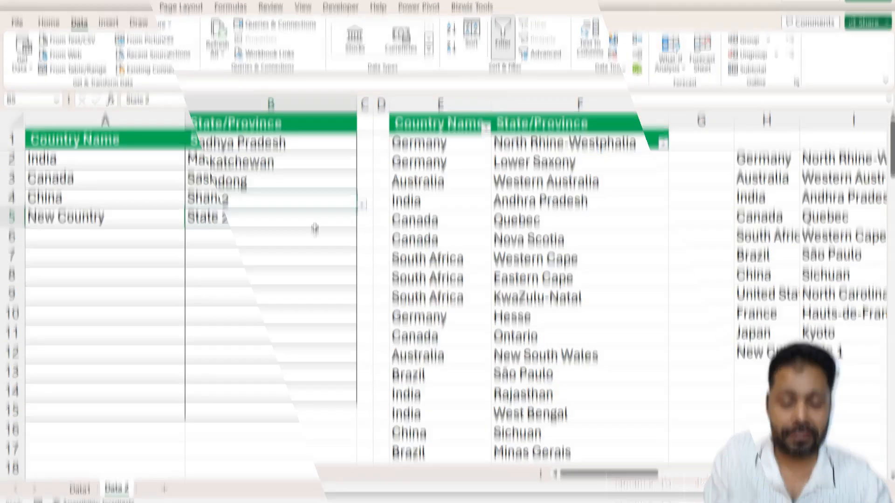